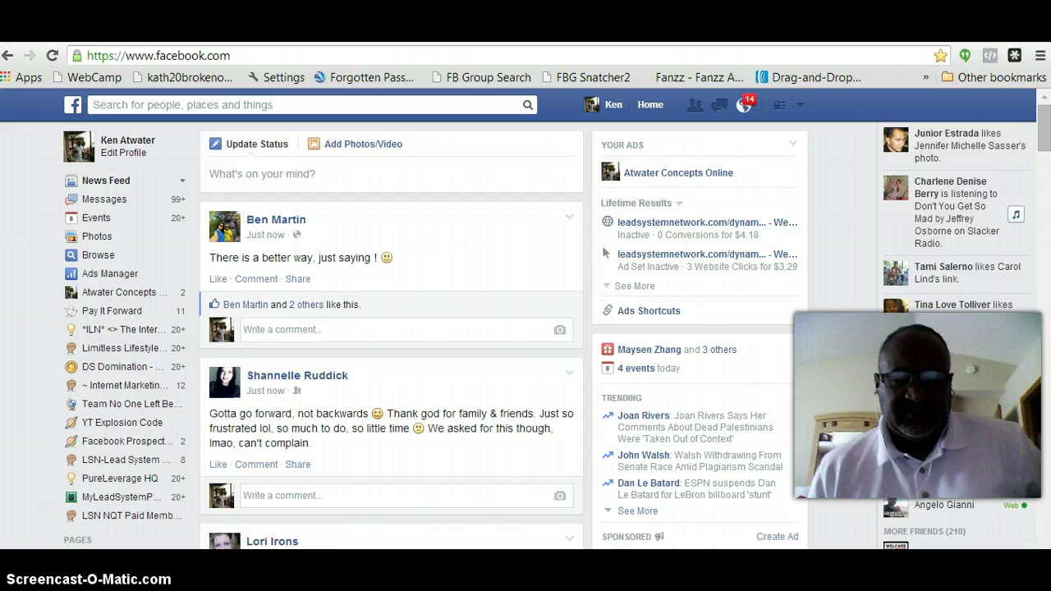
Play the 3-How To Use video from the FBGS-Videos folder.
click(308, 284)
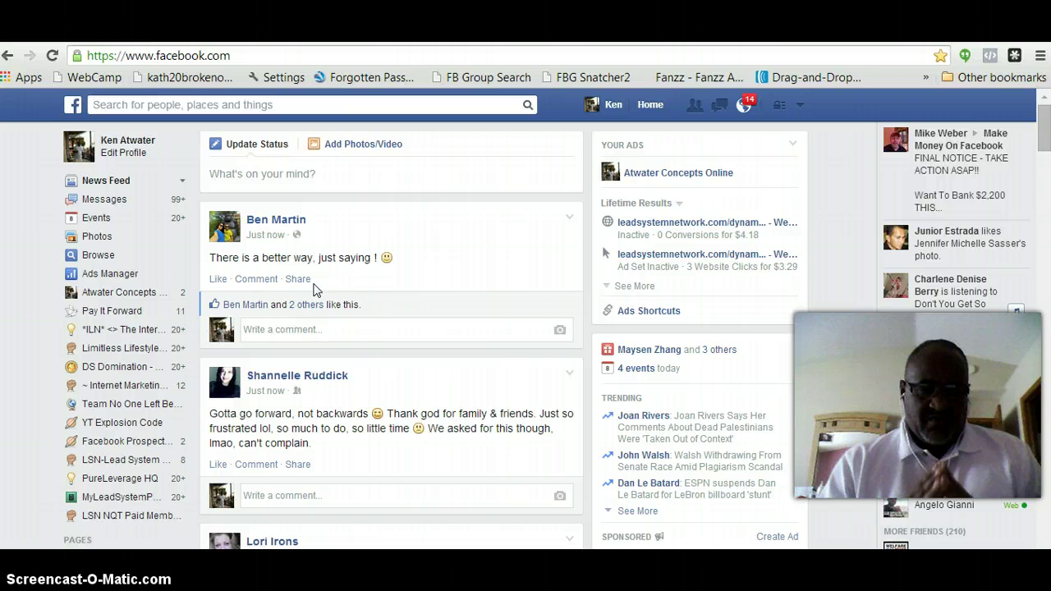
click(388, 257)
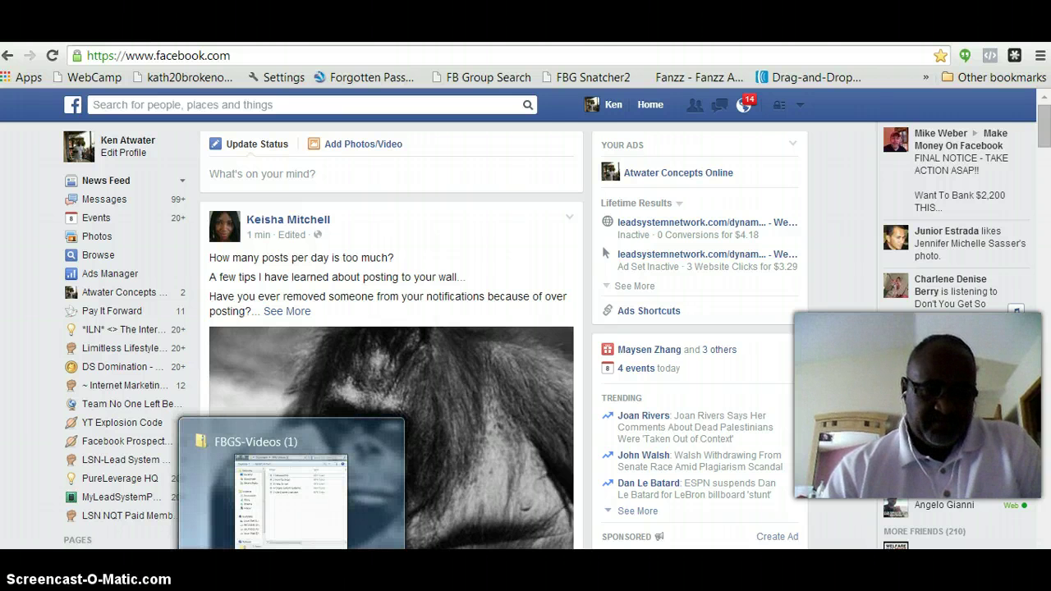
click(352, 510)
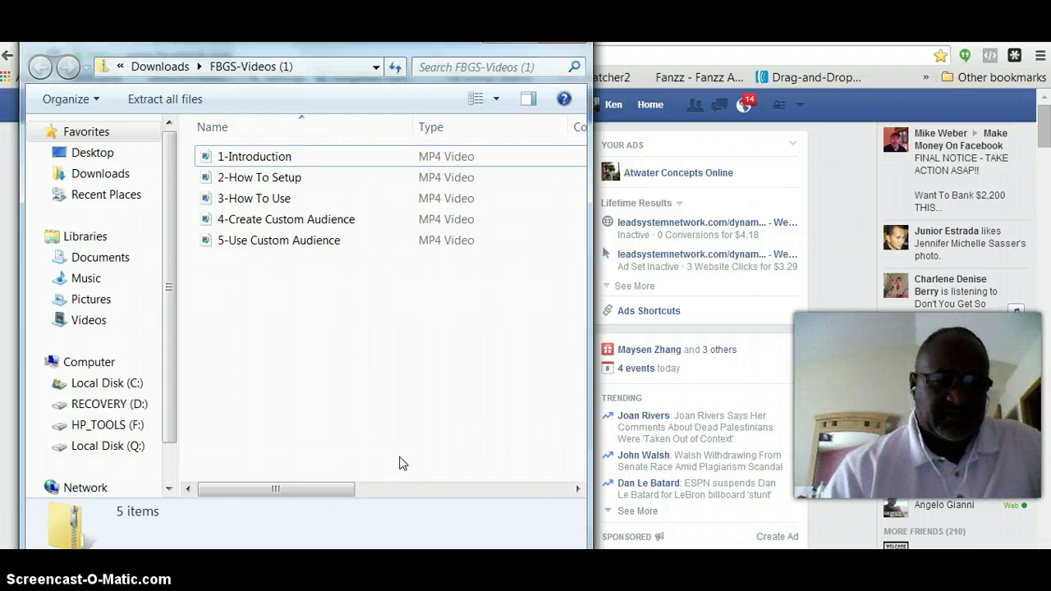
click(256, 199)
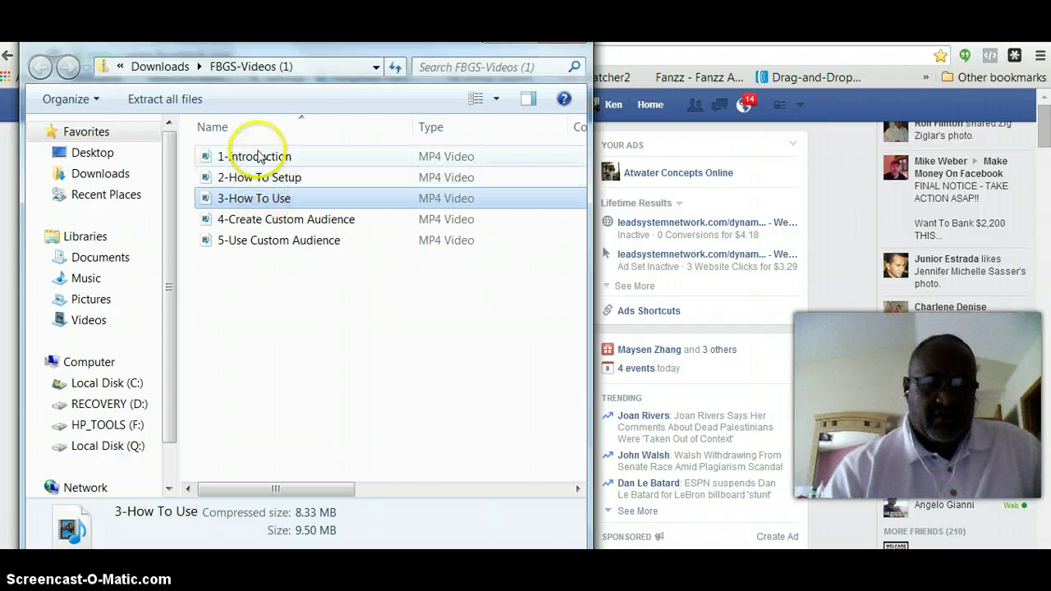
click(277, 207)
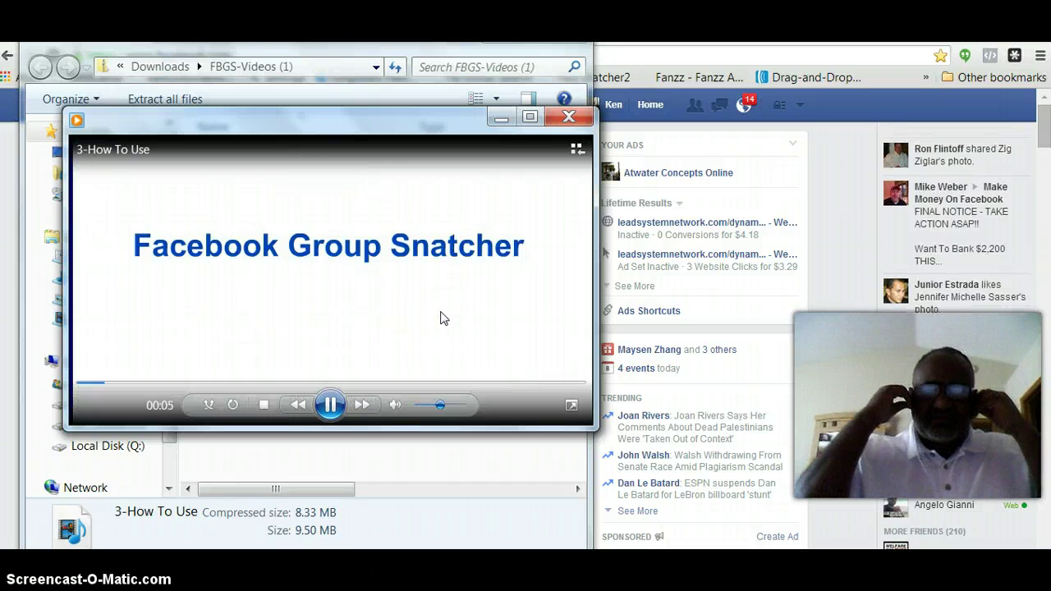
Watch the opening of the How To Use video, then close Windows Media Player.
click(445, 321)
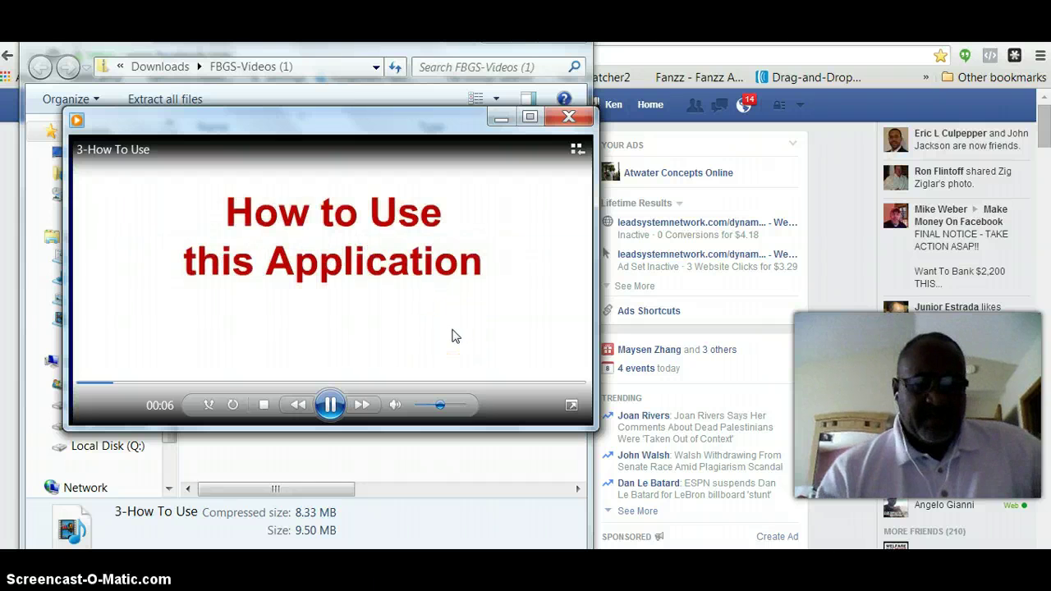
click(472, 345)
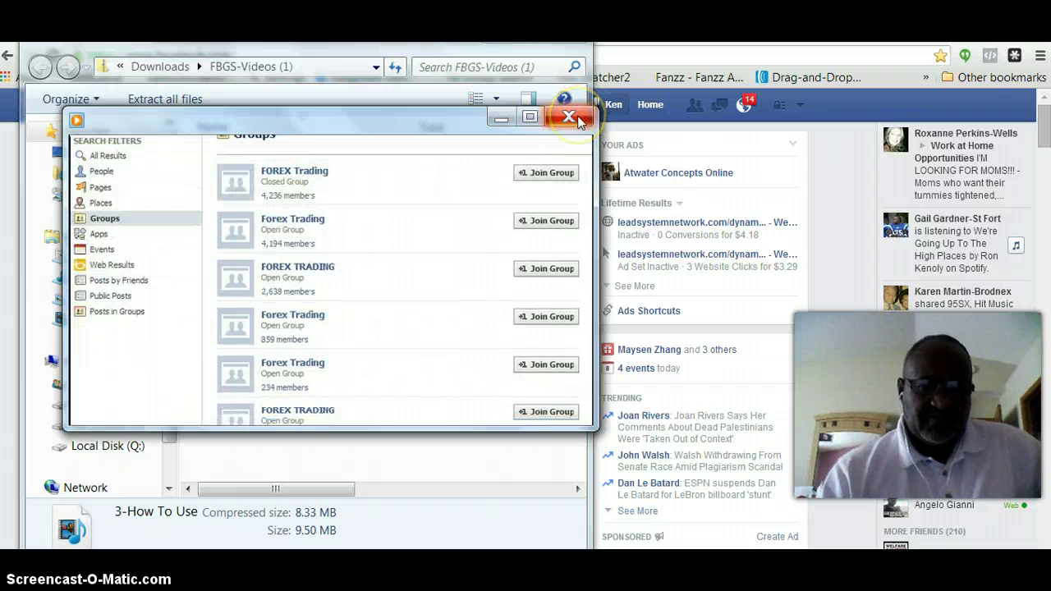
click(572, 118)
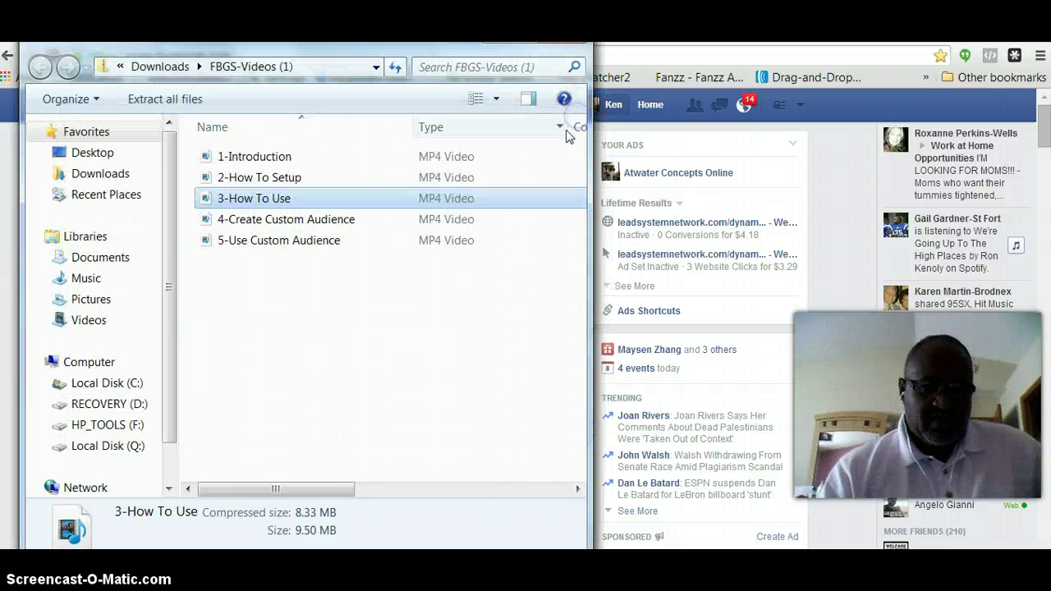
click(261, 179)
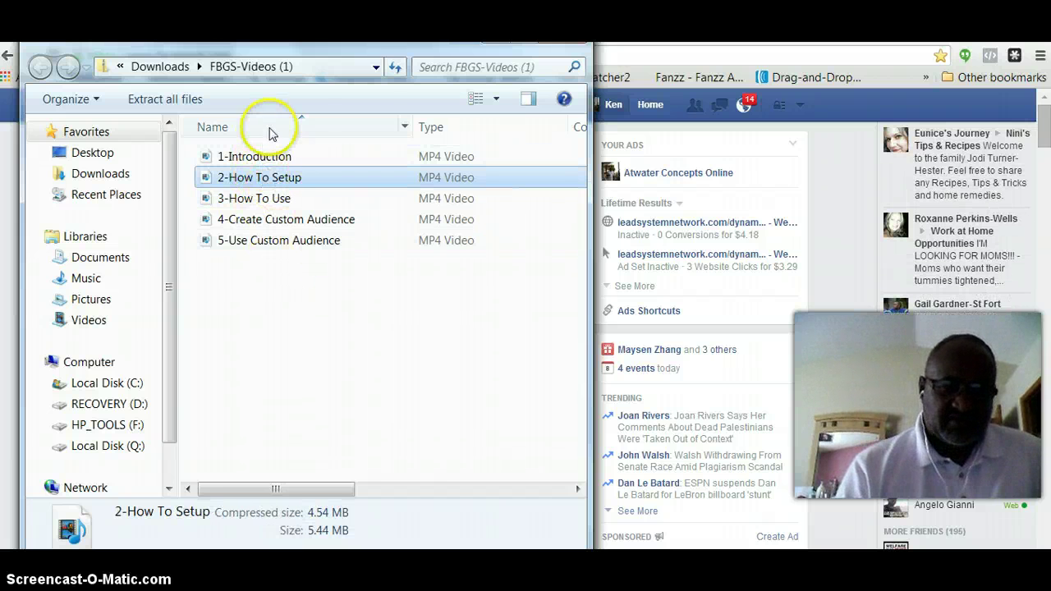
double_click(271, 180)
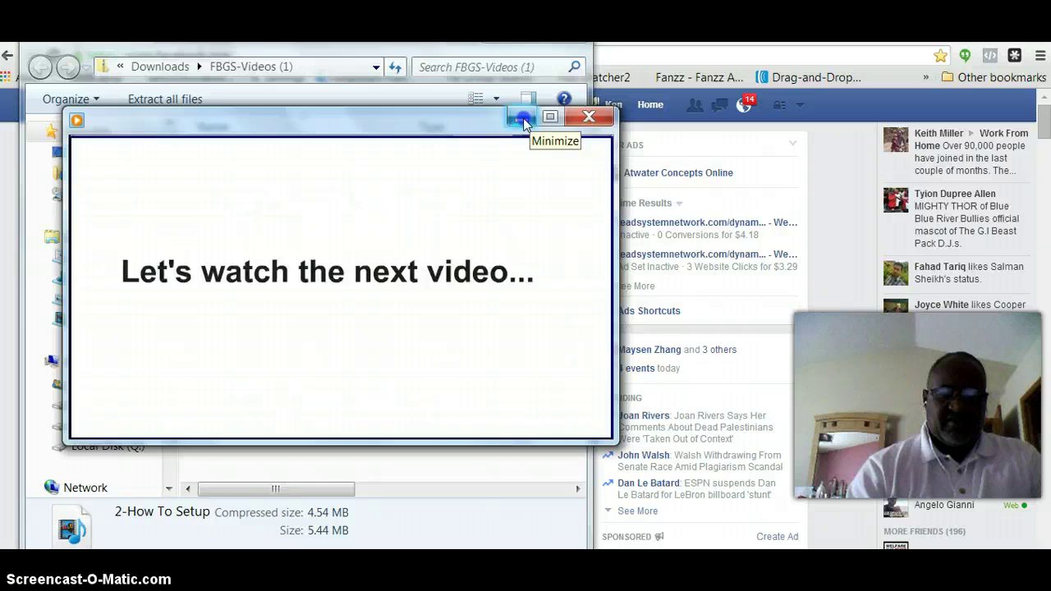
Minimize the video player and close the FBGS-Videos folder window.
click(522, 120)
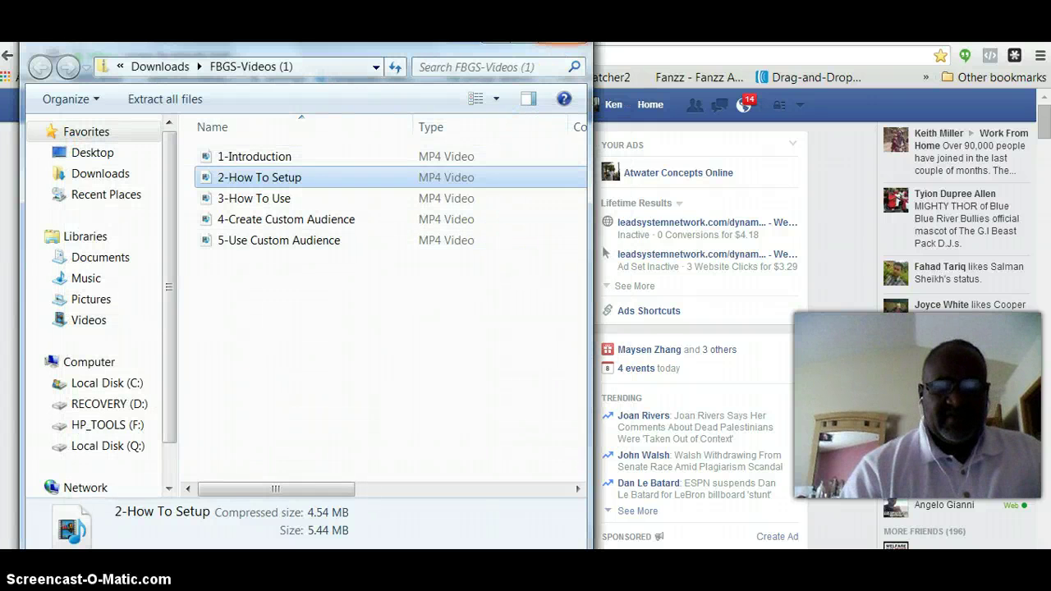
click(562, 41)
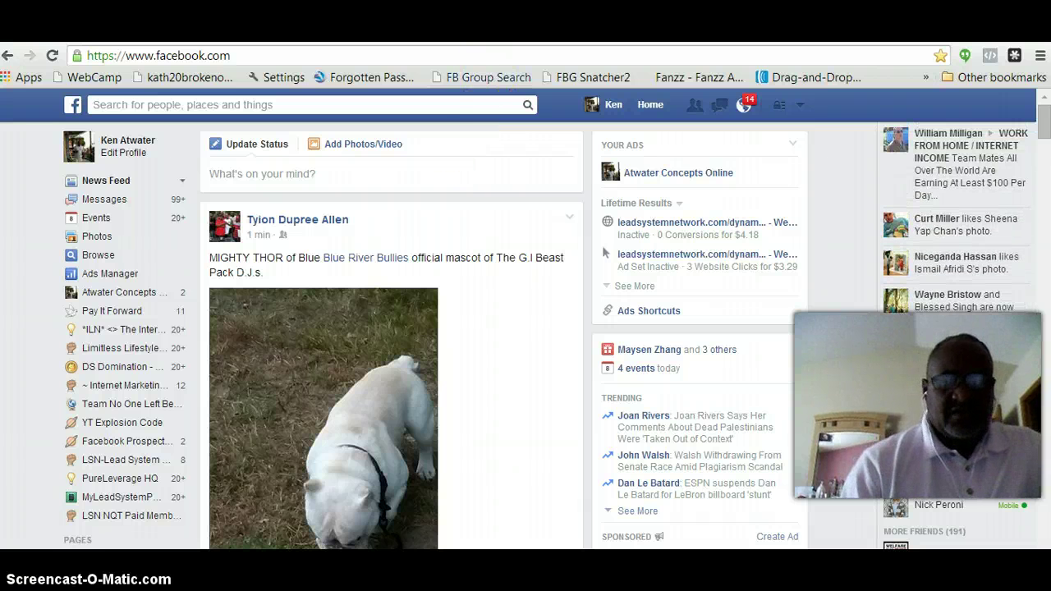
Run the FB Group Search with the keyword 'gold jewelry'.
click(482, 77)
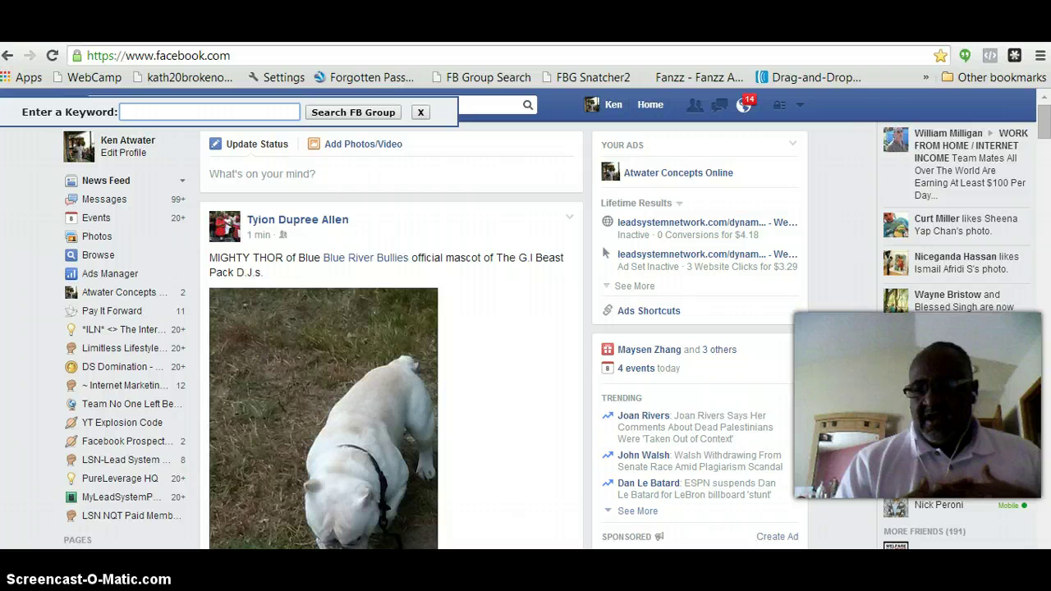
click(139, 110)
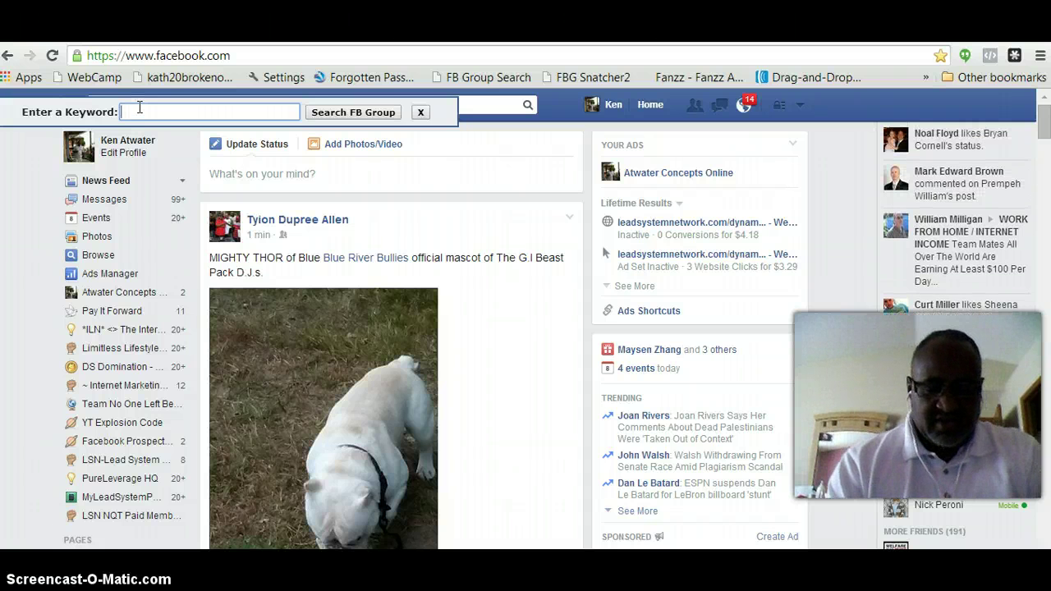
click(152, 107)
text(gold)
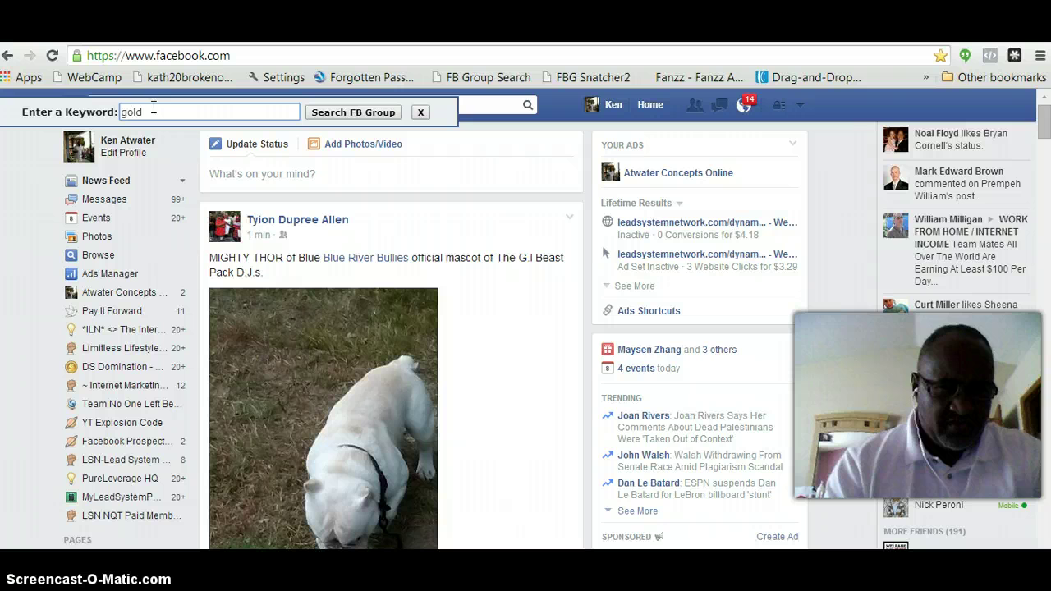
text(jewelry)
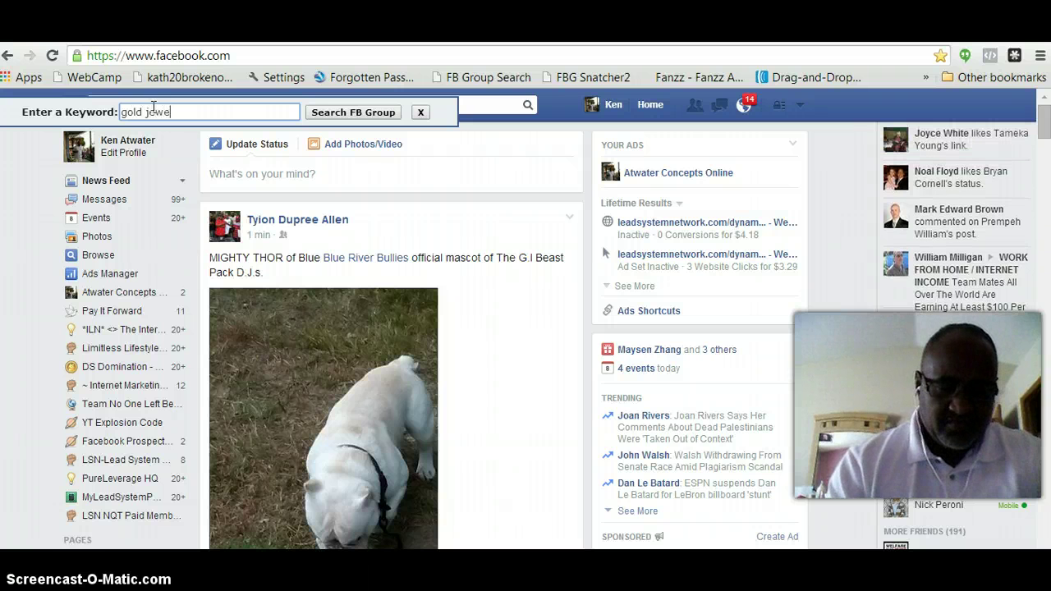
click(344, 117)
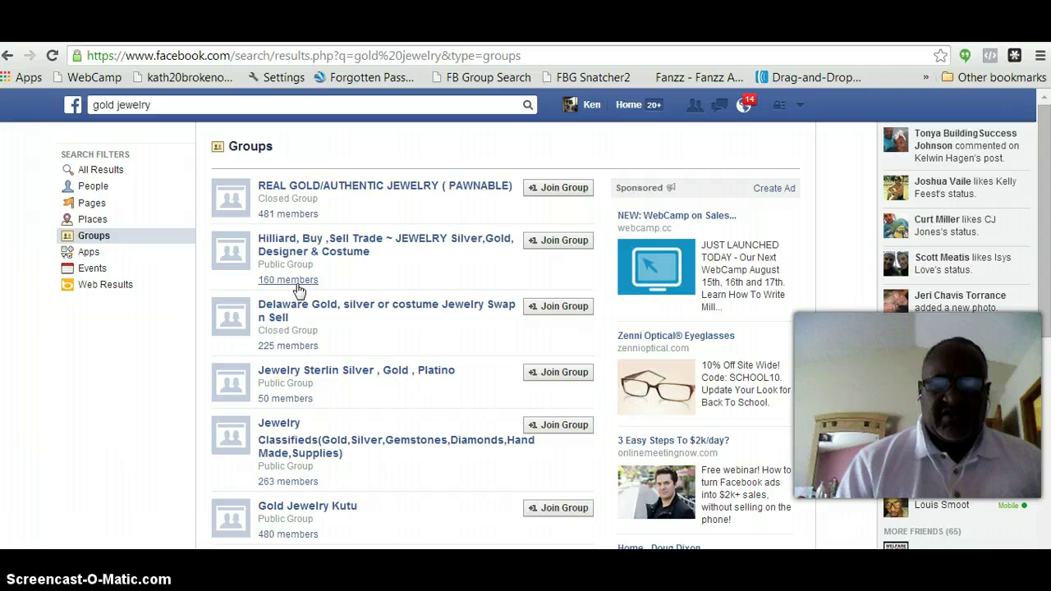
Capture the Hilliard jewelry group's 160 members into the FB User ID list with FBG Snatcher2.
click(299, 283)
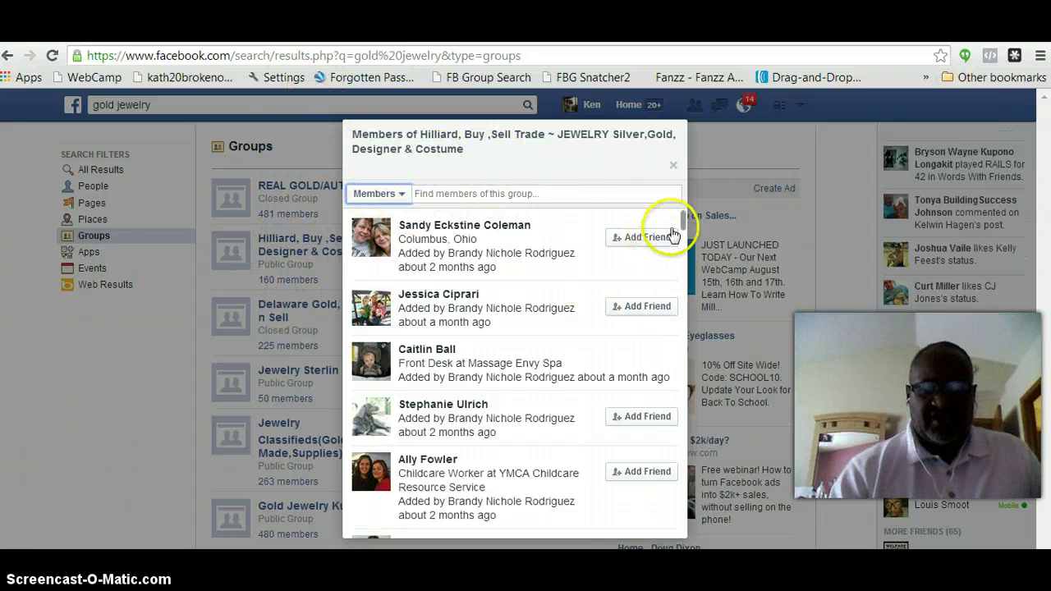
mouse_move(681, 223)
mouse_down()
mouse_move(680, 542)
mouse_move(680, 528)
mouse_up()
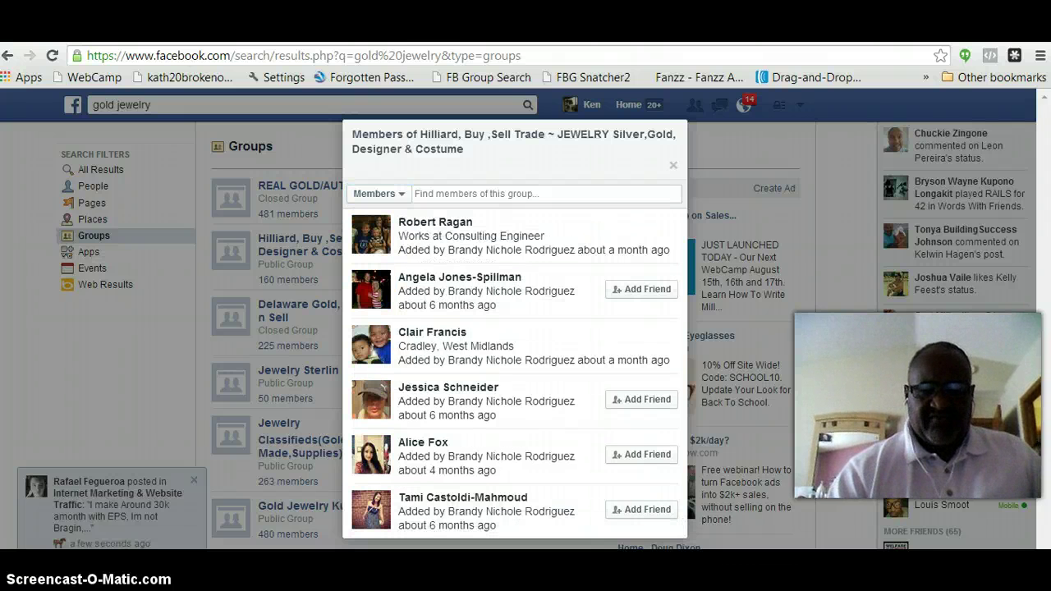
click(649, 518)
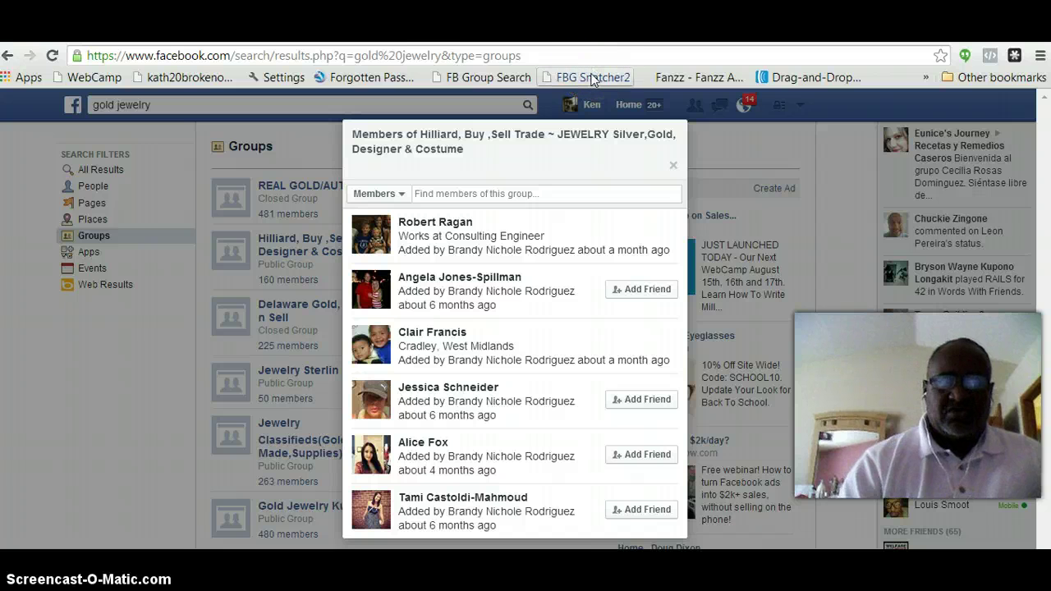
click(592, 77)
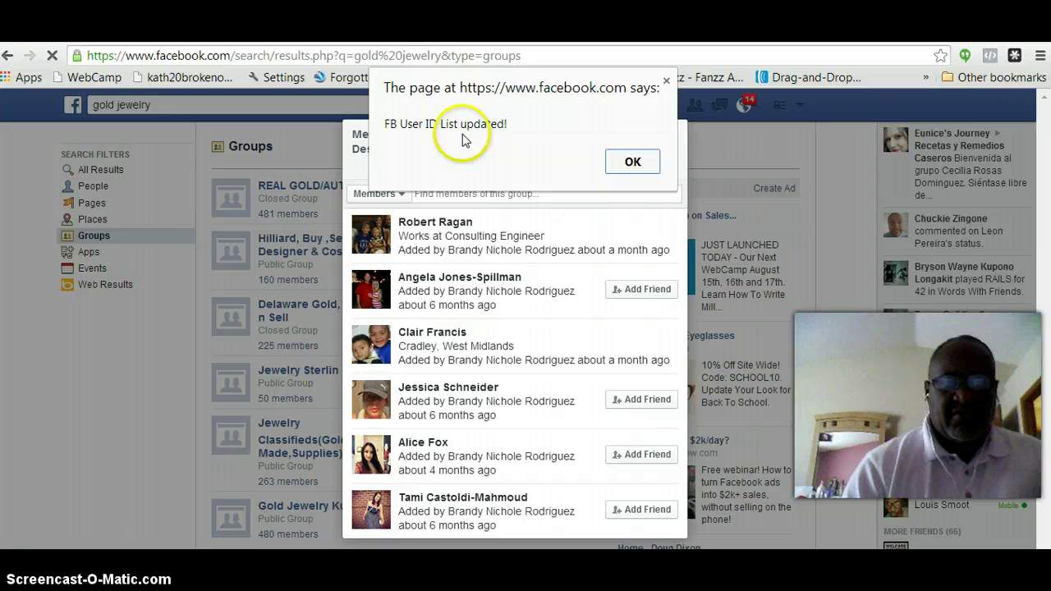
click(632, 162)
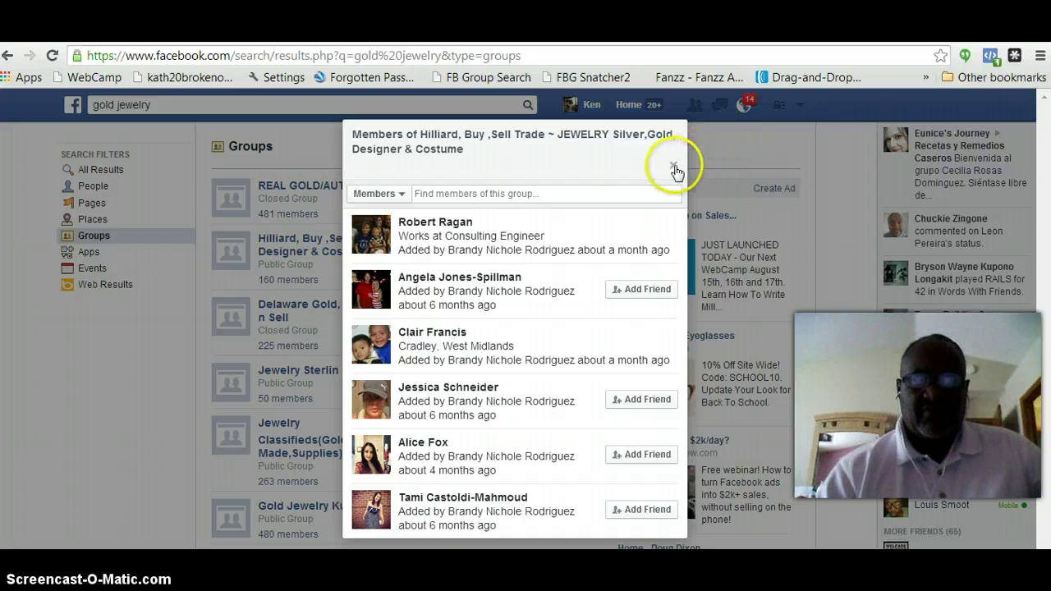
Open the REAL GOLD/AUTHENTIC JEWELRY (PAWNABLE) group's member list and scroll to its end.
click(672, 166)
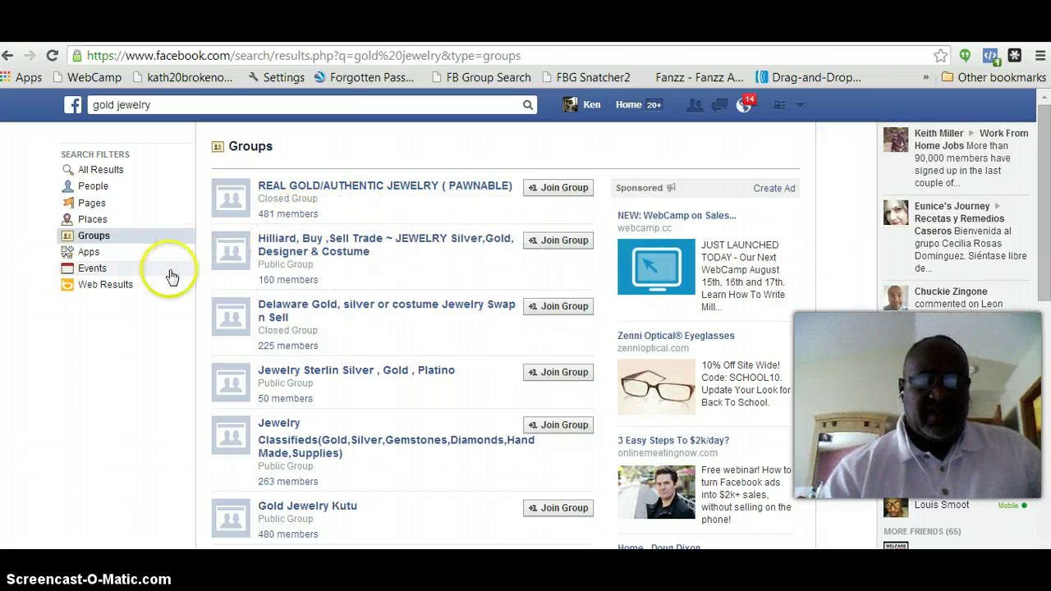
click(302, 215)
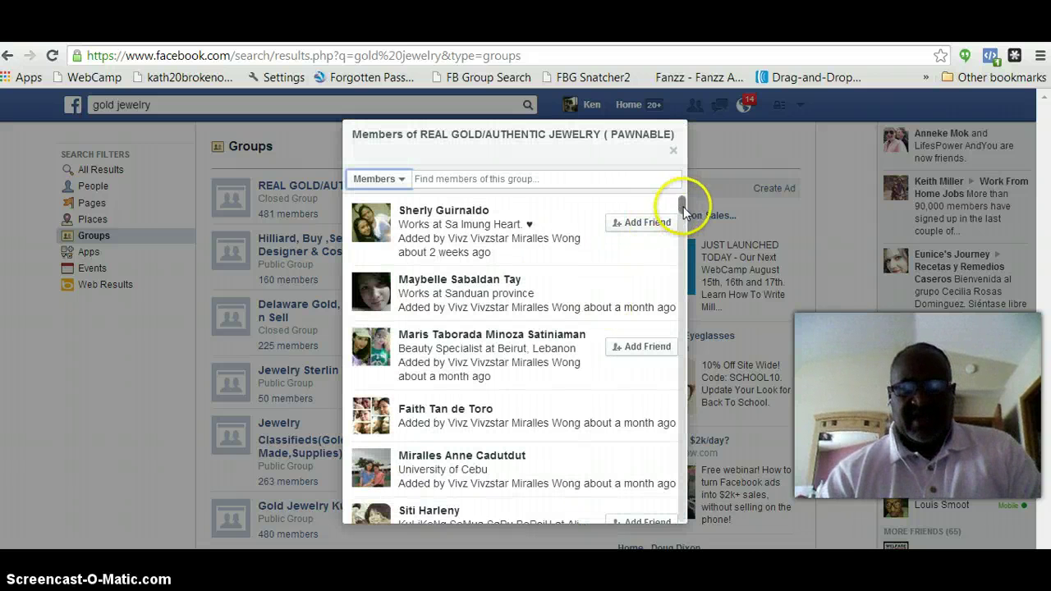
mouse_move(680, 207)
mouse_down()
mouse_move(694, 415)
mouse_move(687, 520)
mouse_up()
click(687, 520)
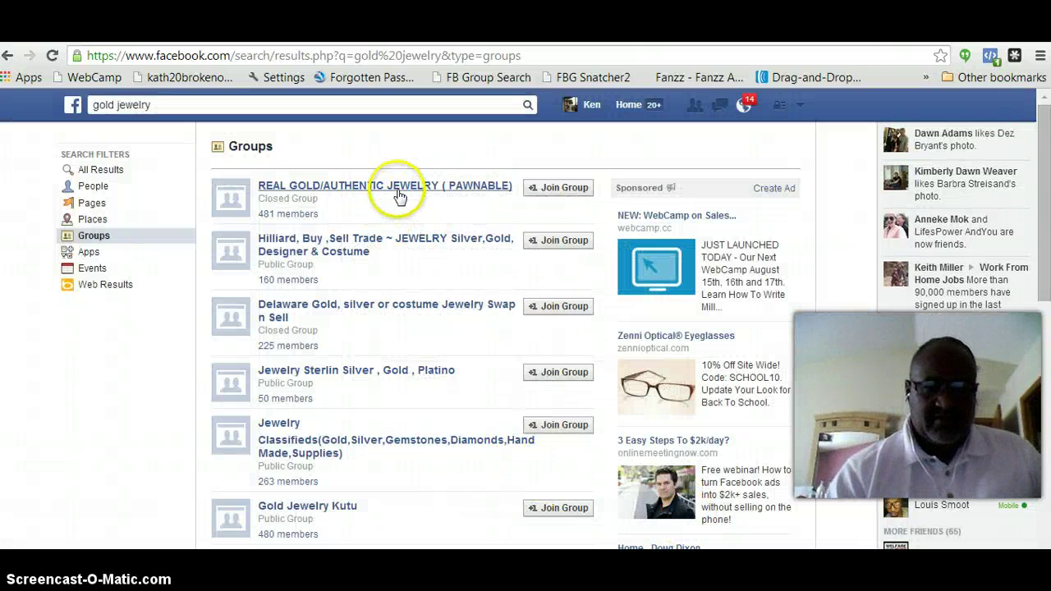
click(292, 218)
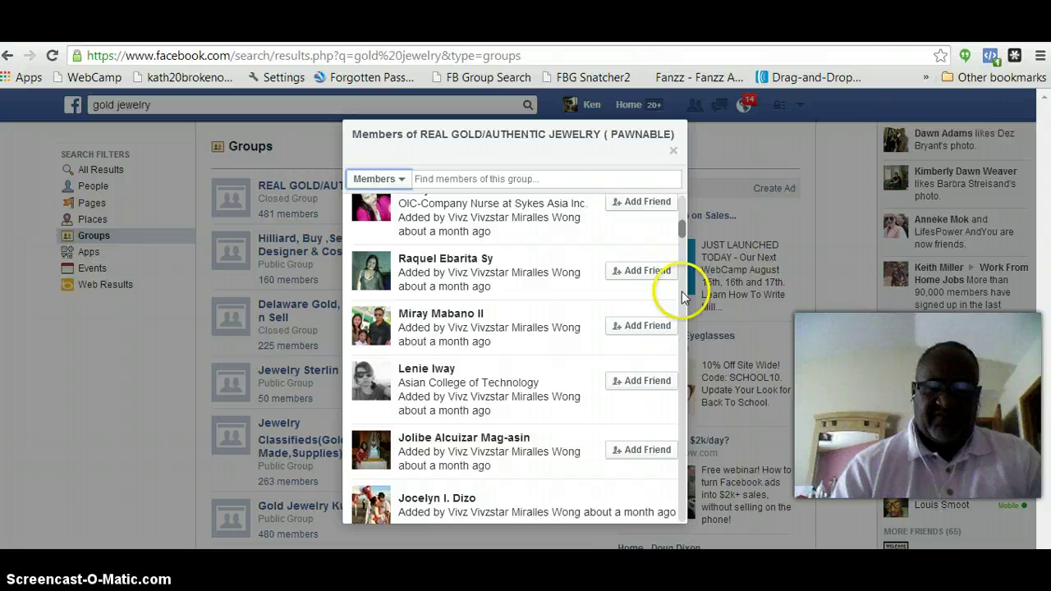
drag(684, 204, 681, 529)
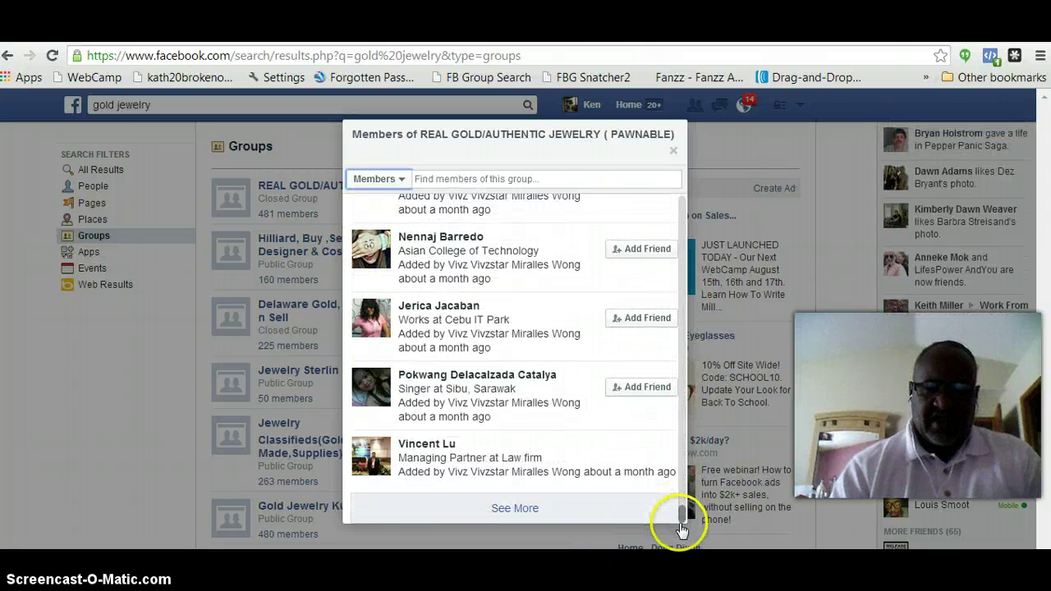
Load the rest of the REAL GOLD group's members with repeated See More.
click(513, 508)
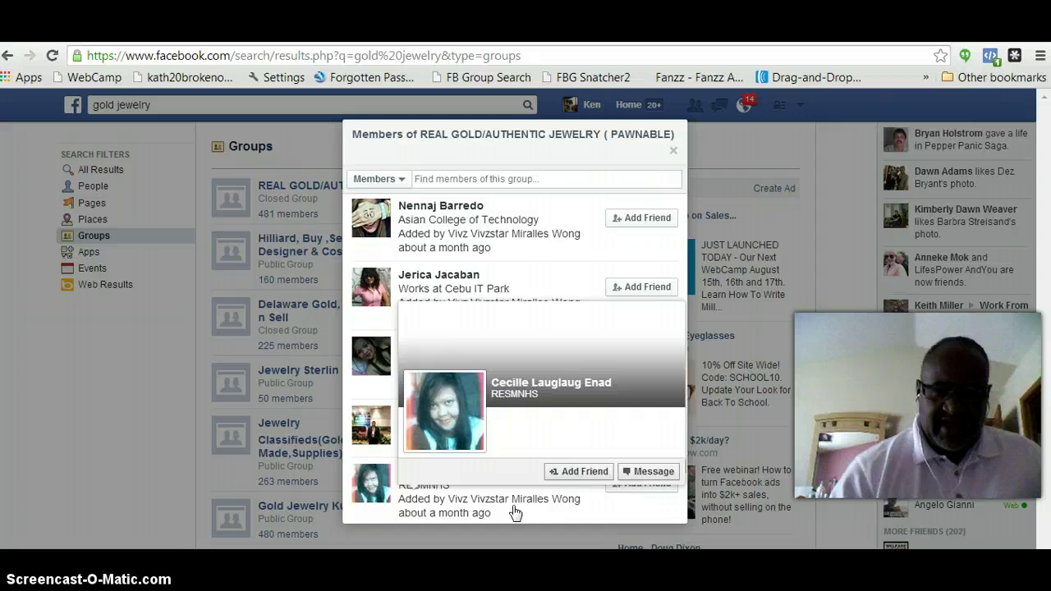
scroll(514, 512, down, 1)
scroll(514, 512, down, 2)
scroll(514, 512, down, 1)
scroll(514, 512, down, 1)
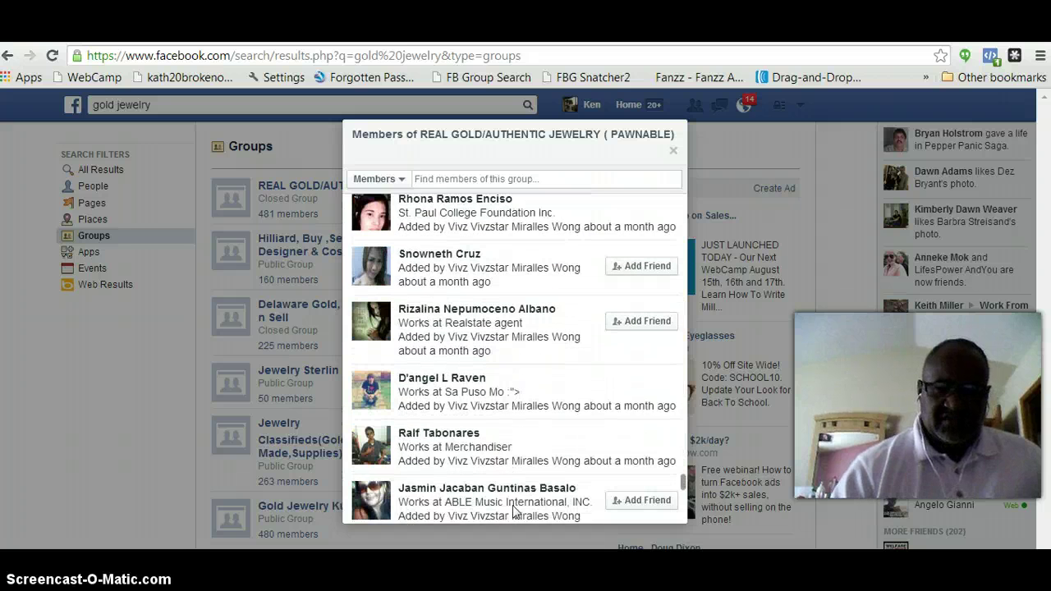
scroll(514, 511, down, 1)
scroll(514, 510, down, 1)
scroll(513, 511, down, 2)
scroll(514, 511, down, 1)
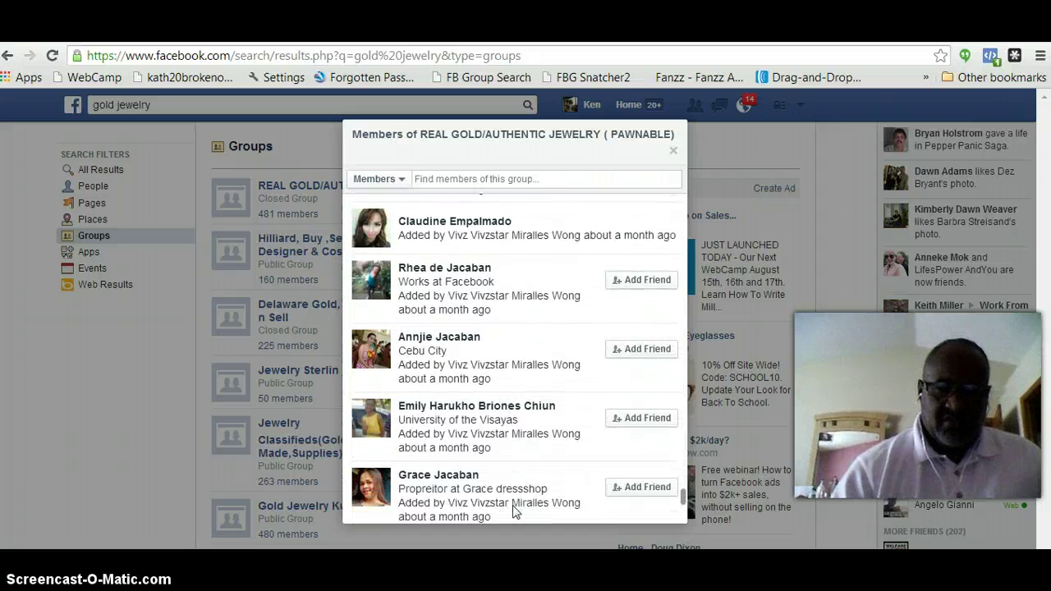
scroll(514, 510, down, 1)
scroll(514, 510, down, 2)
scroll(514, 510, down, 2)
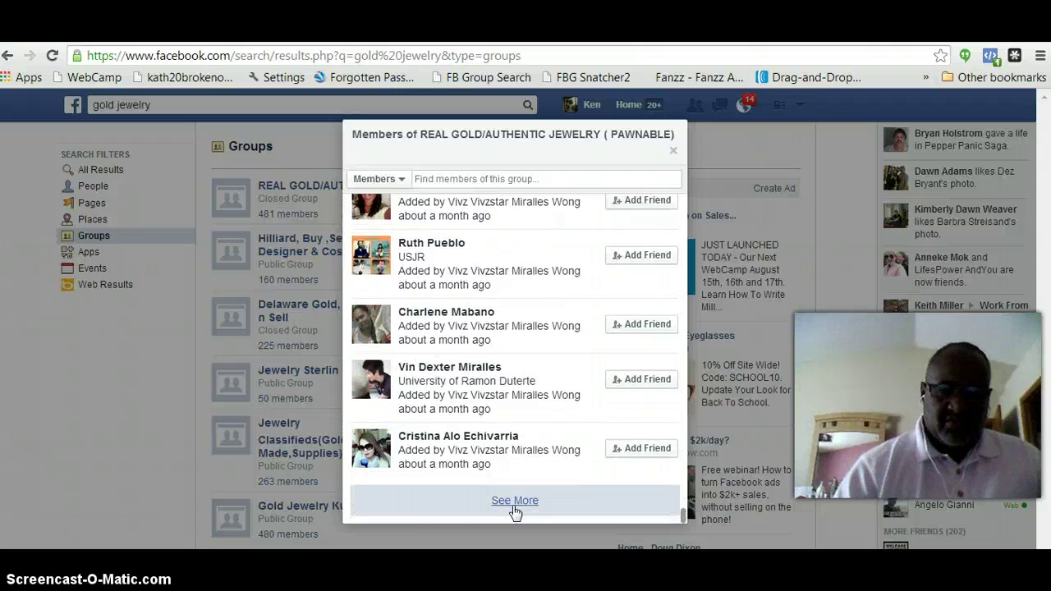
click(513, 507)
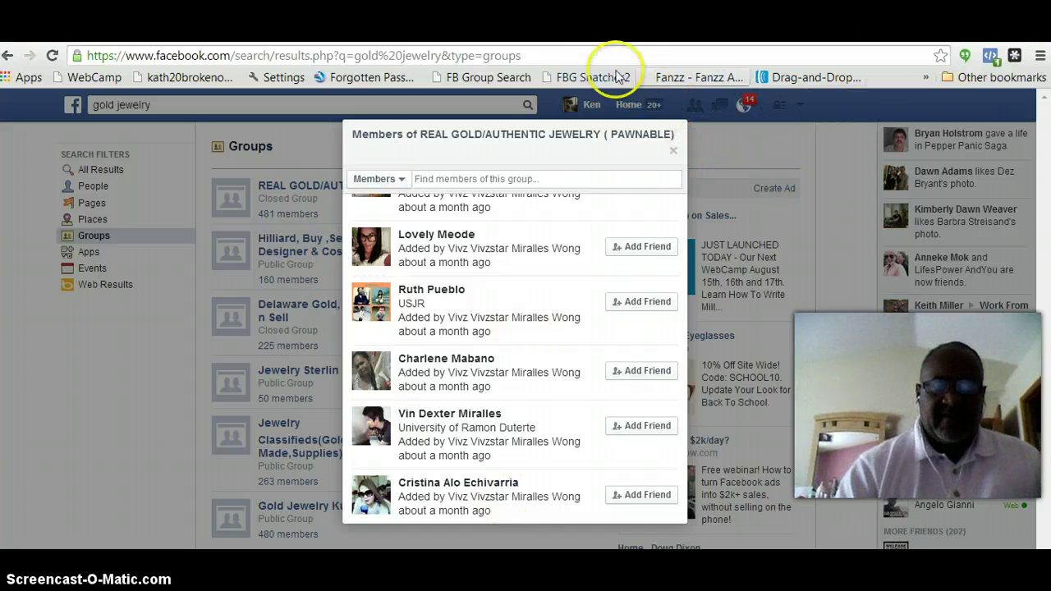
Capture the loaded REAL GOLD members' IDs with FBG Snatcher2 and dismiss the alert.
click(586, 77)
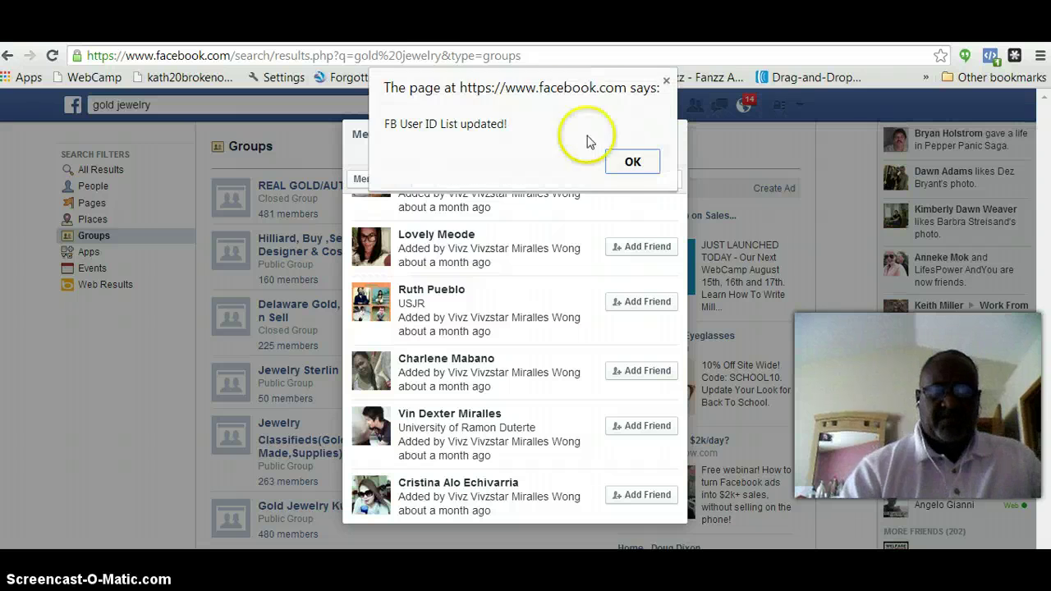
click(629, 162)
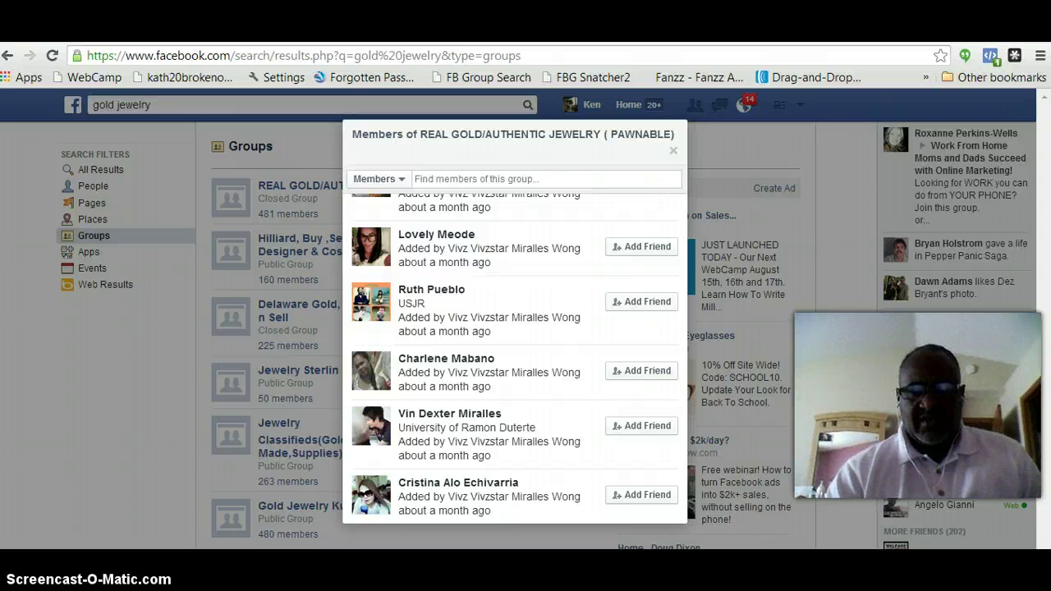
Close the REAL GOLD member list and review the collected IDs in the User ID List box.
key(Escape)
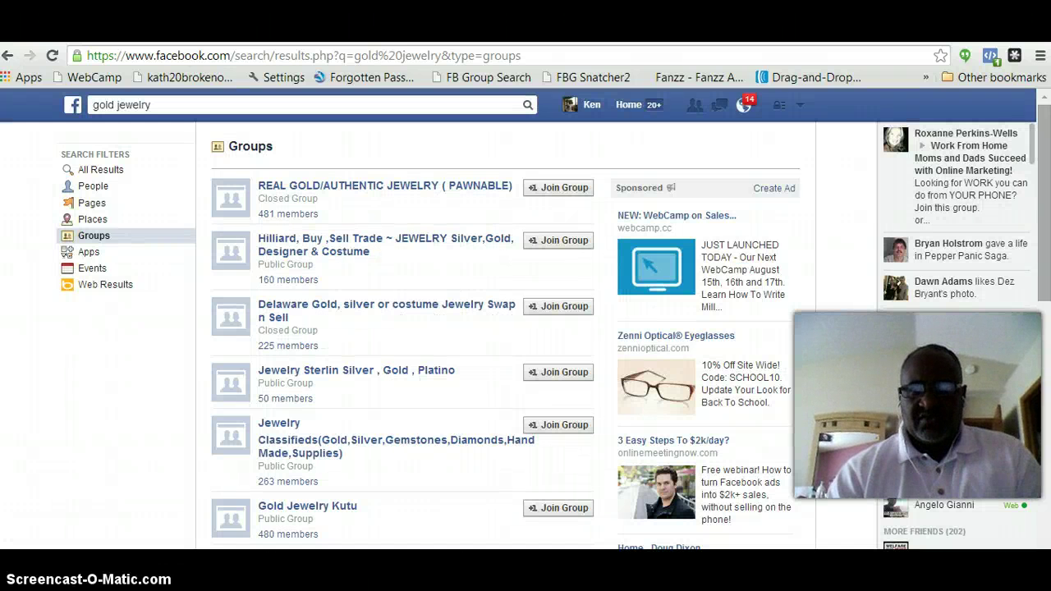
scroll(526, 328, down, 1)
scroll(525, 329, down, 2)
scroll(525, 328, down, 2)
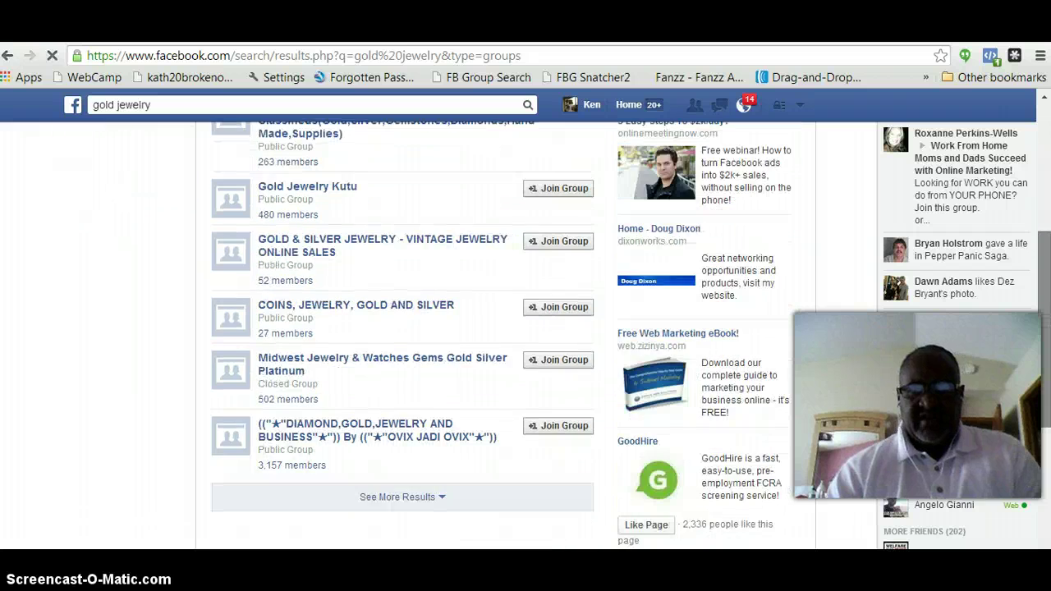
scroll(525, 328, down, 3)
scroll(525, 328, down, 3)
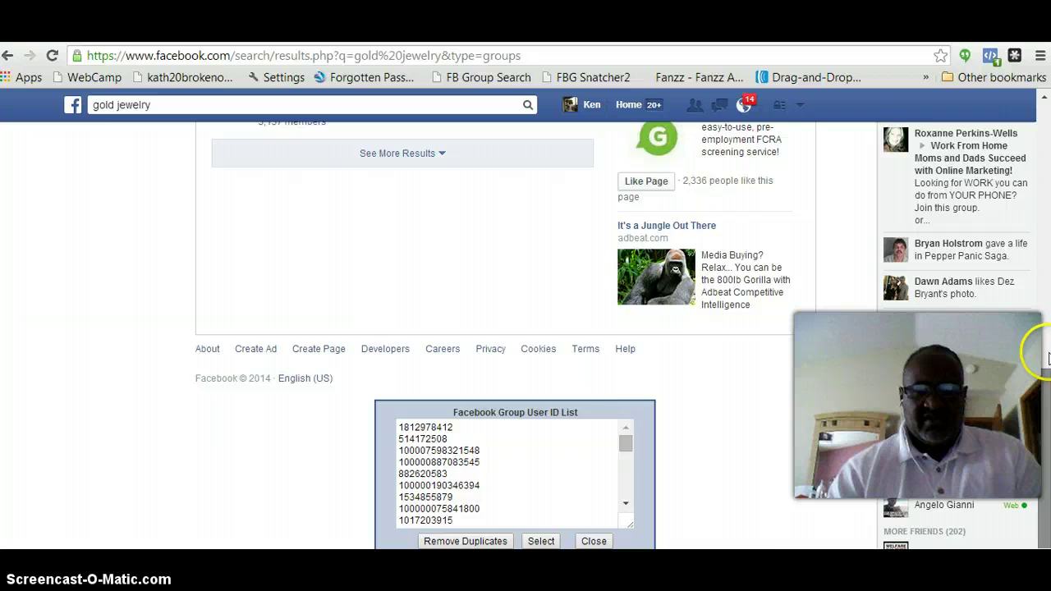
drag(1047, 357, 1042, 139)
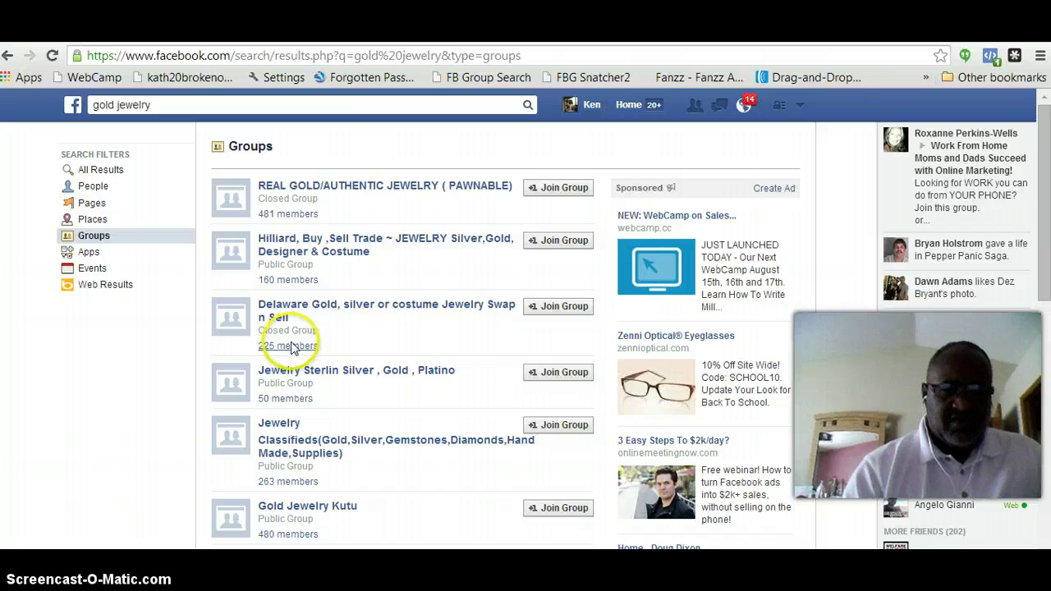
Open the Delaware group's 225-member list and scroll to its loaded end.
click(291, 346)
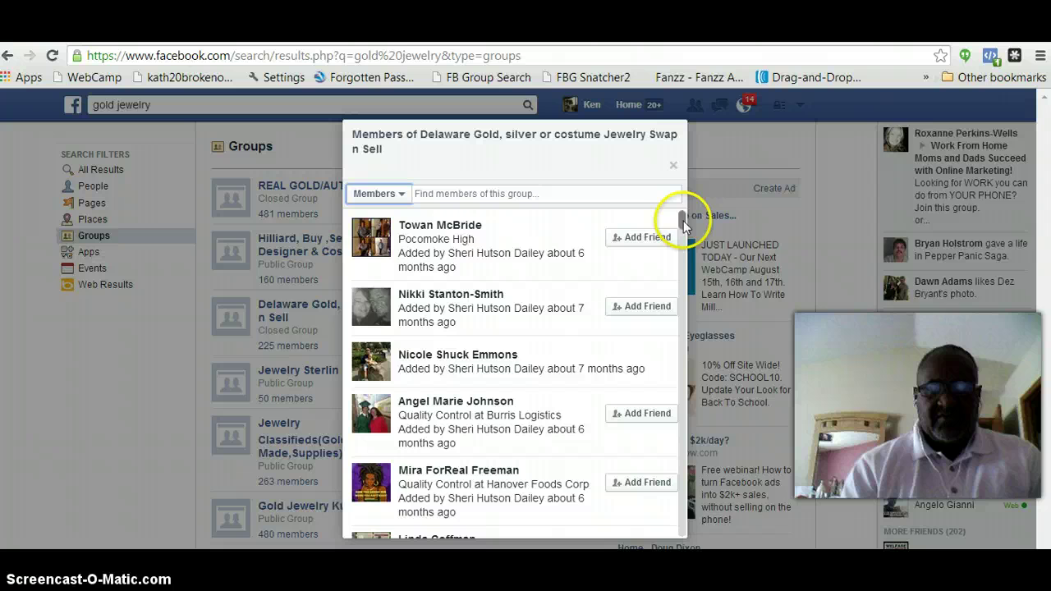
mouse_move(683, 222)
mouse_down()
mouse_move(691, 386)
mouse_move(743, 487)
mouse_move(688, 550)
mouse_up()
click(564, 552)
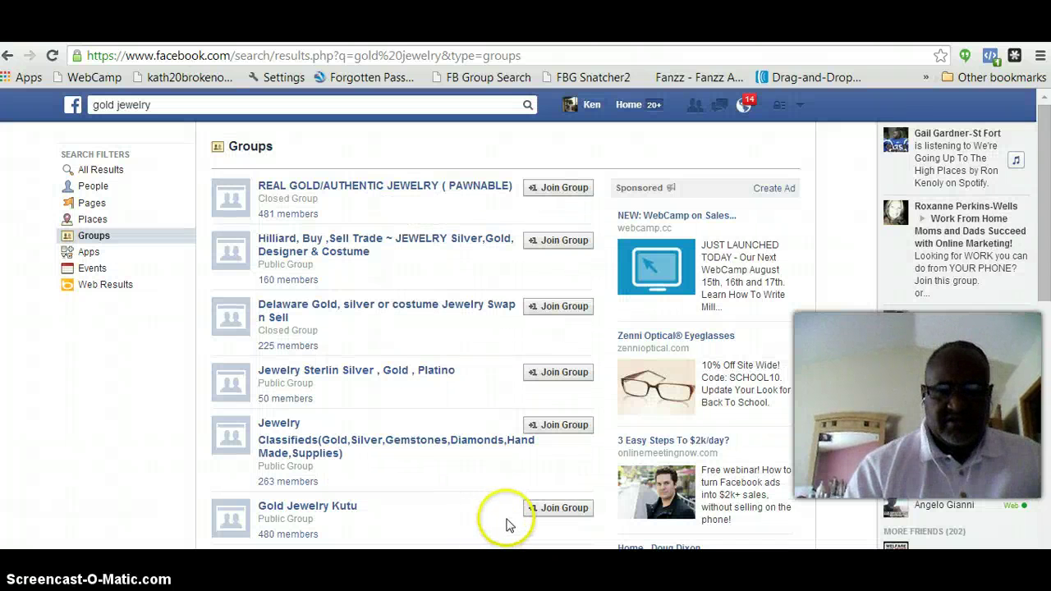
click(301, 347)
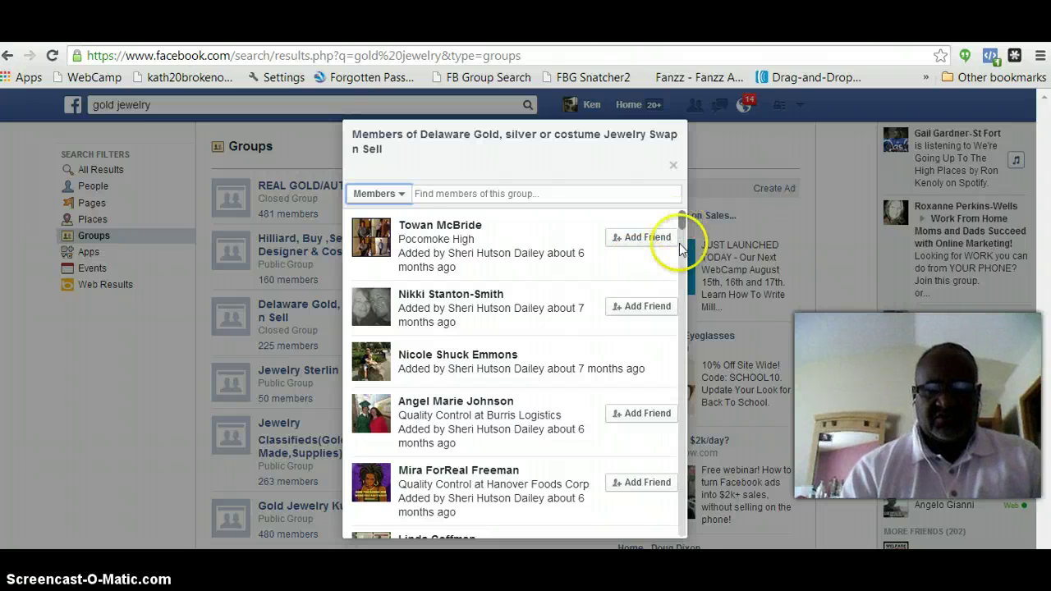
drag(680, 227, 680, 529)
scroll(680, 529, down, 3)
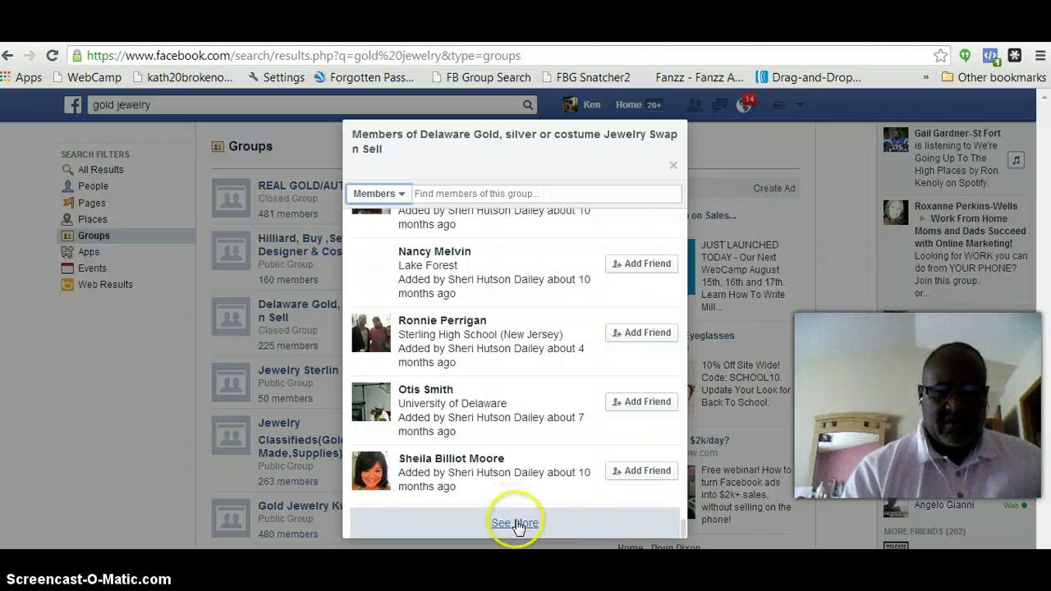
Load another batch of Delaware group members and scroll to the bottom of the list.
click(515, 523)
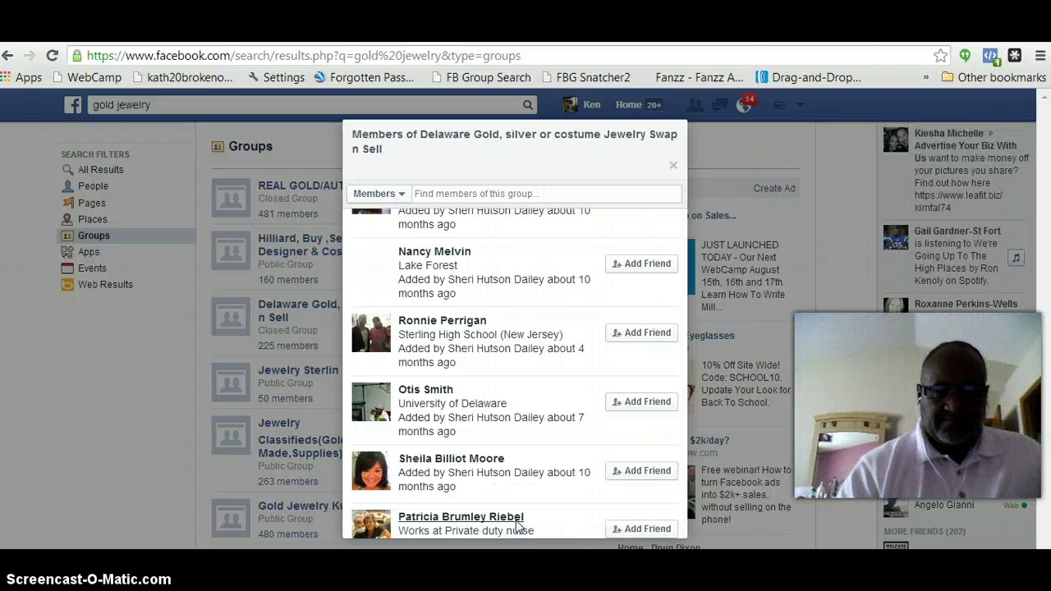
scroll(517, 526, down, 1)
scroll(517, 525, down, 2)
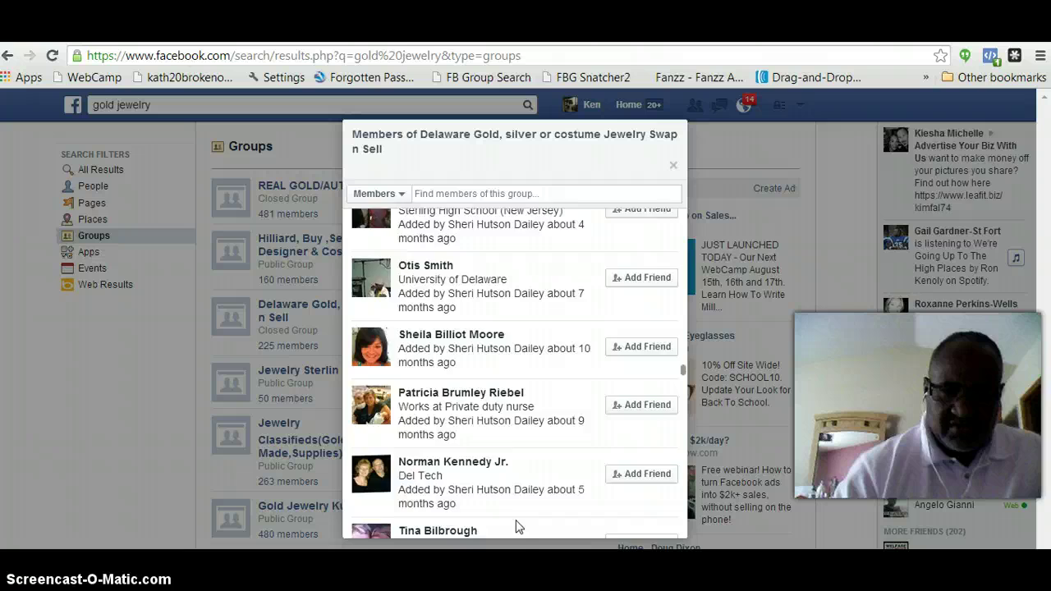
scroll(517, 526, down, 2)
scroll(517, 526, down, 3)
scroll(517, 525, down, 3)
scroll(517, 525, down, 3)
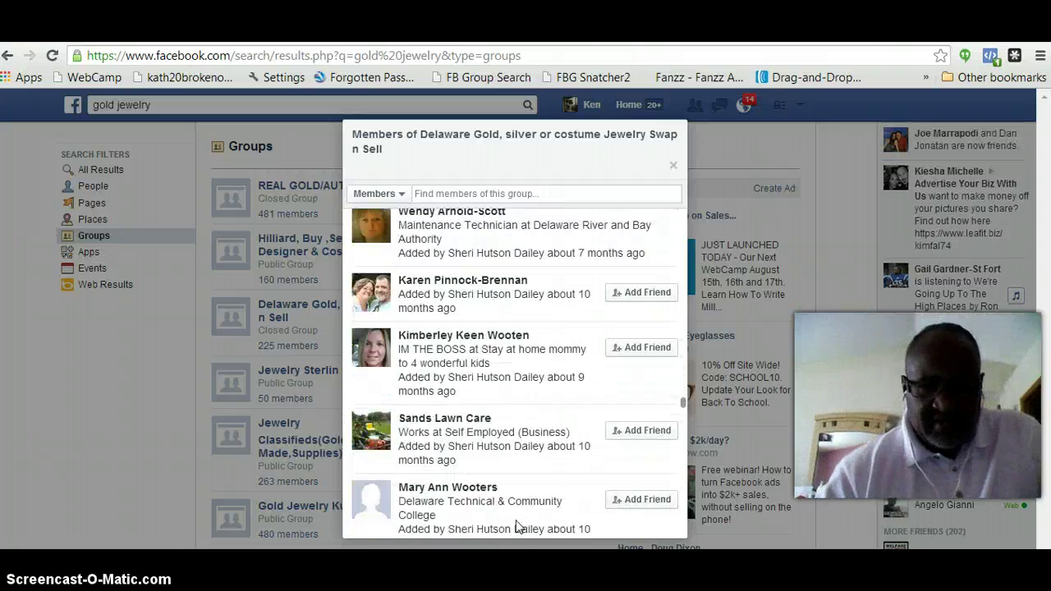
scroll(517, 525, down, 3)
scroll(517, 525, down, 3)
scroll(518, 526, down, 1)
scroll(517, 525, down, 3)
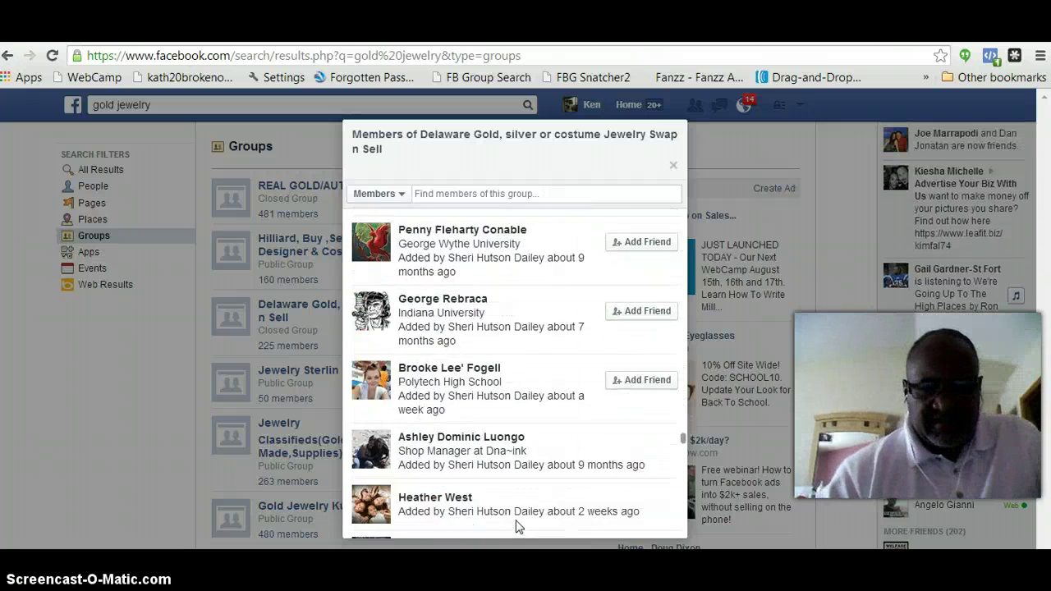
scroll(518, 525, down, 3)
scroll(517, 525, down, 3)
scroll(517, 525, down, 3)
scroll(517, 525, down, 3)
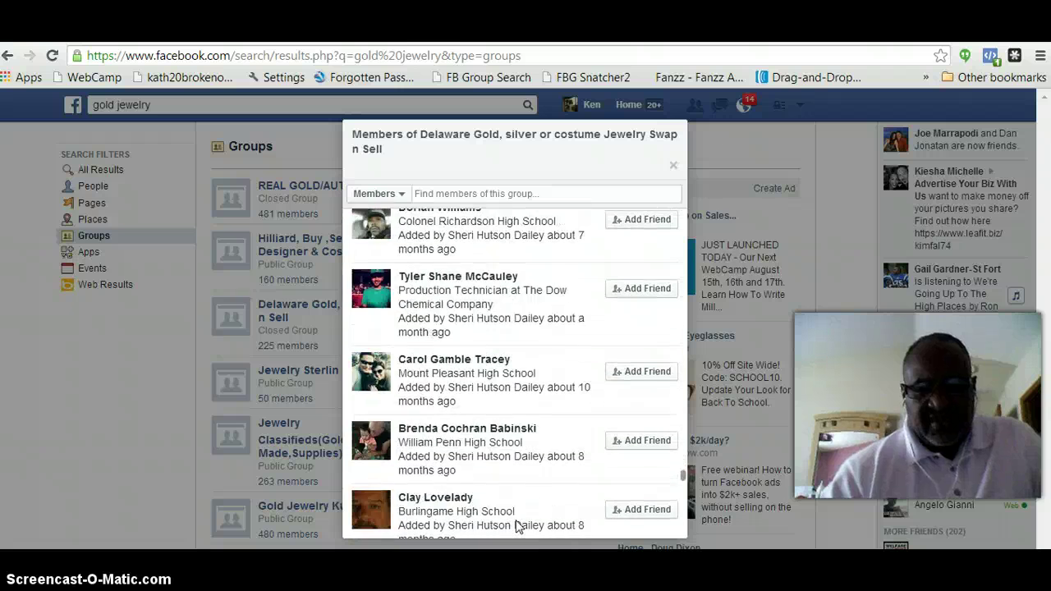
scroll(517, 525, down, 3)
scroll(518, 526, down, 3)
scroll(517, 525, down, 3)
scroll(518, 525, down, 3)
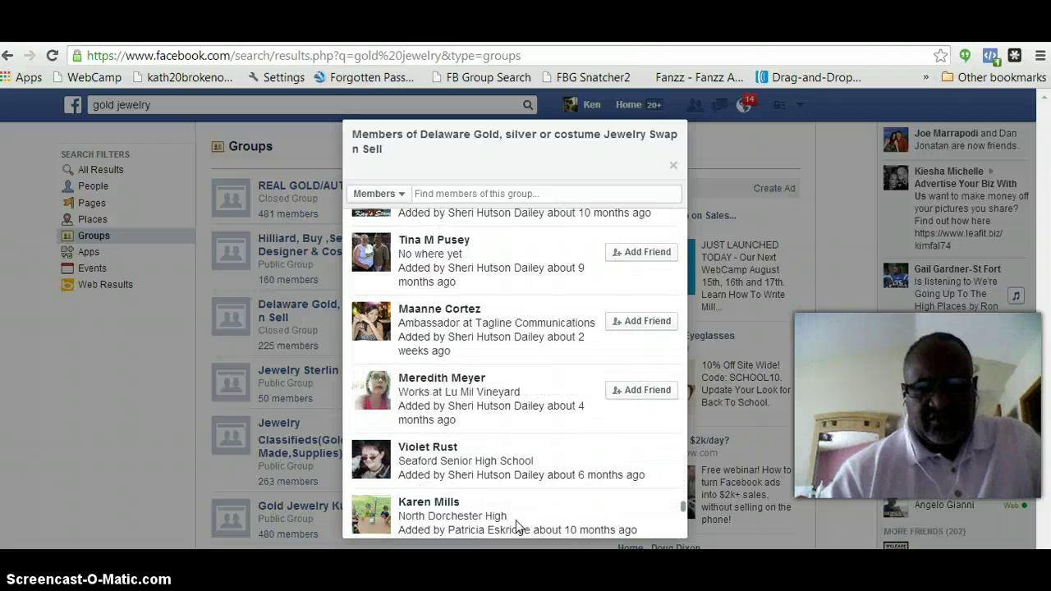
scroll(517, 525, down, 3)
scroll(517, 525, down, 3)
scroll(518, 525, down, 3)
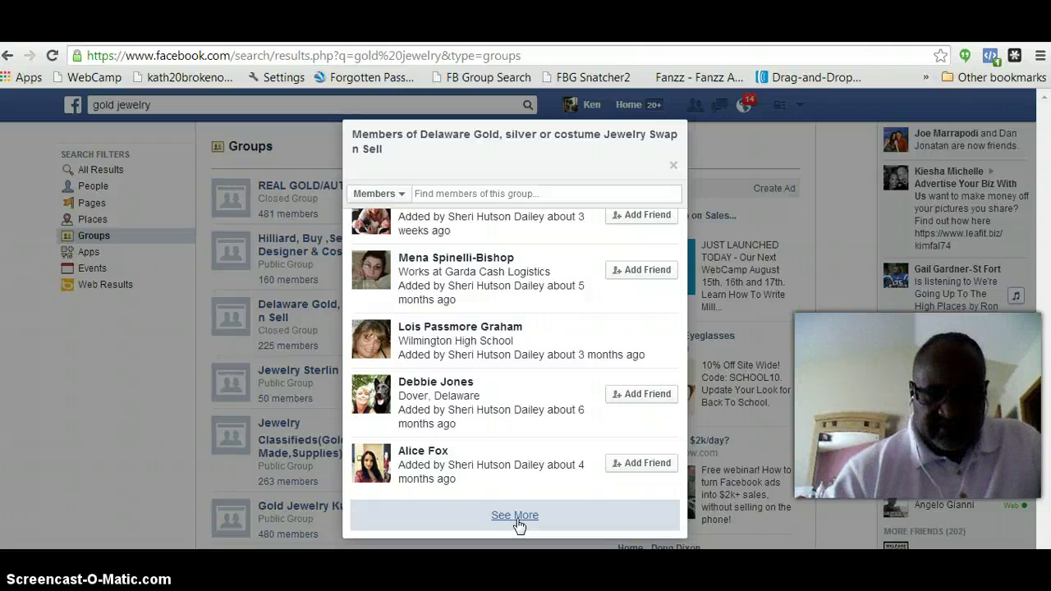
Load the next batch of Delaware members and scroll down to the new end.
click(515, 517)
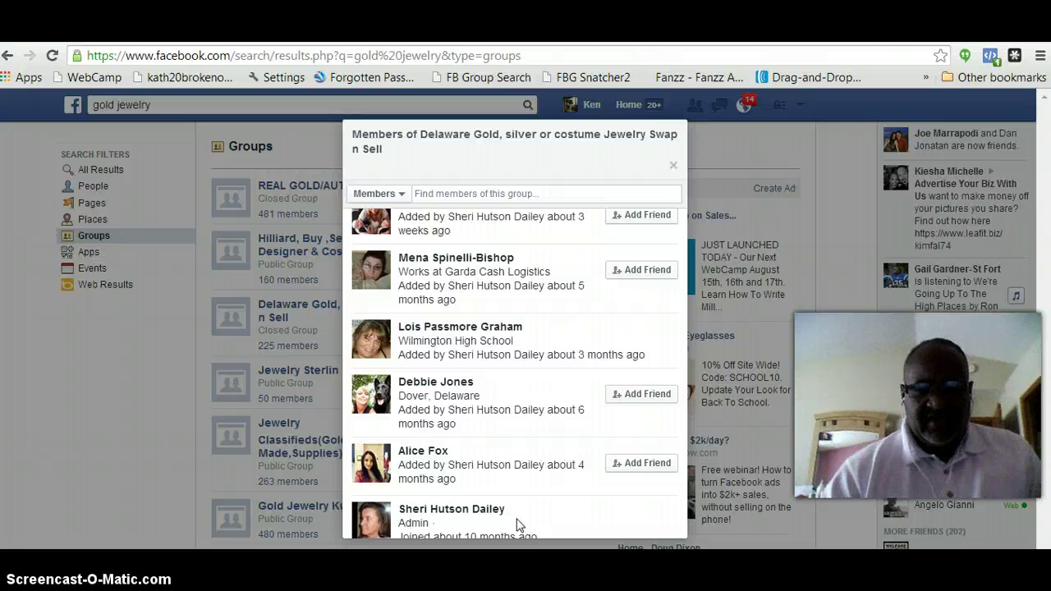
scroll(517, 526, down, 1)
scroll(517, 525, down, 2)
scroll(517, 526, down, 2)
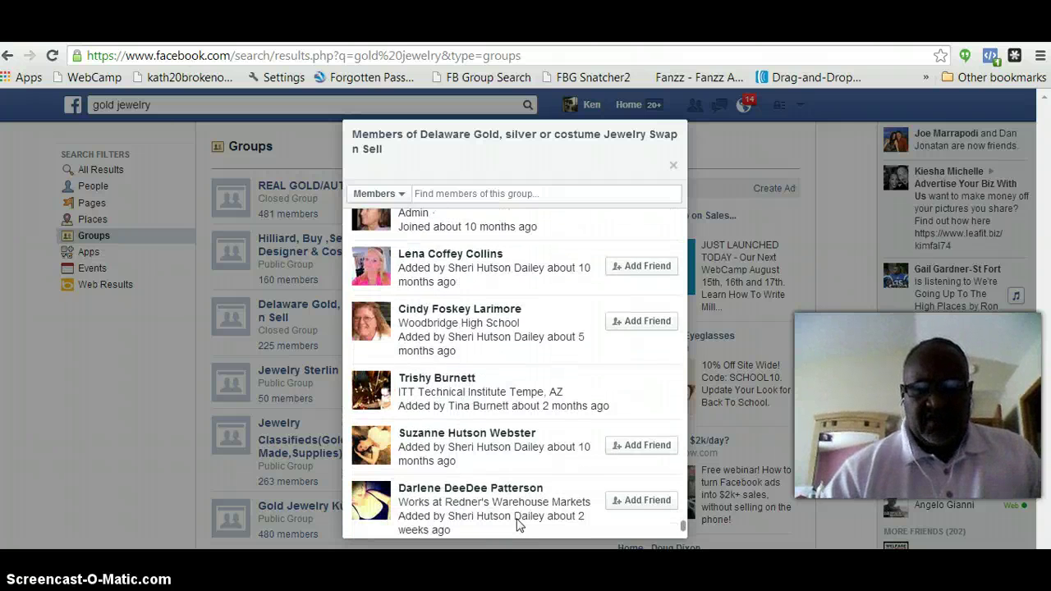
scroll(517, 526, down, 3)
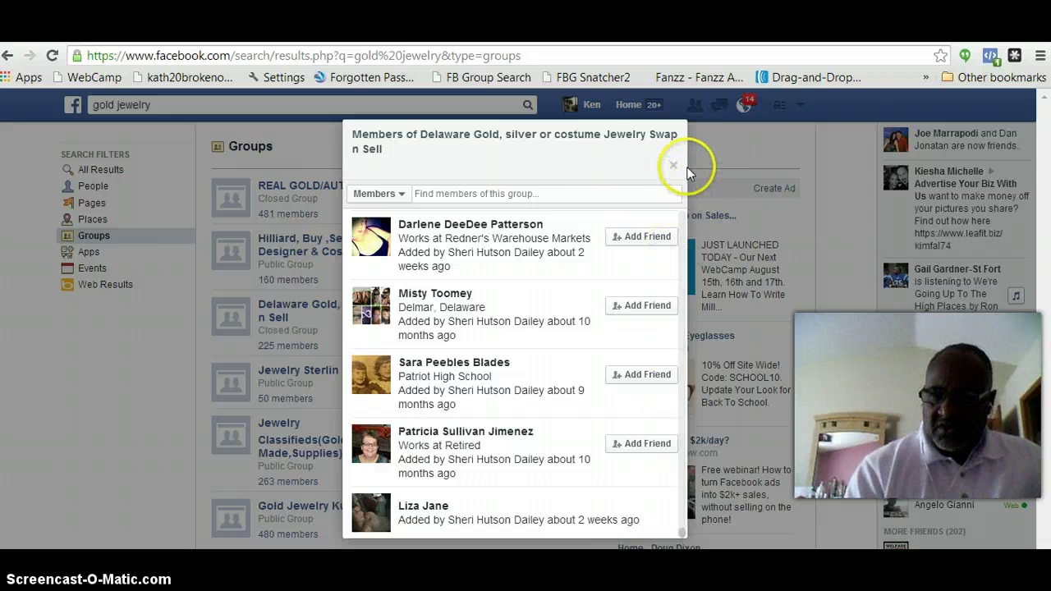
Collect the Delaware members' IDs with FBG Snatcher2, close their member list, and scroll the group results.
click(591, 78)
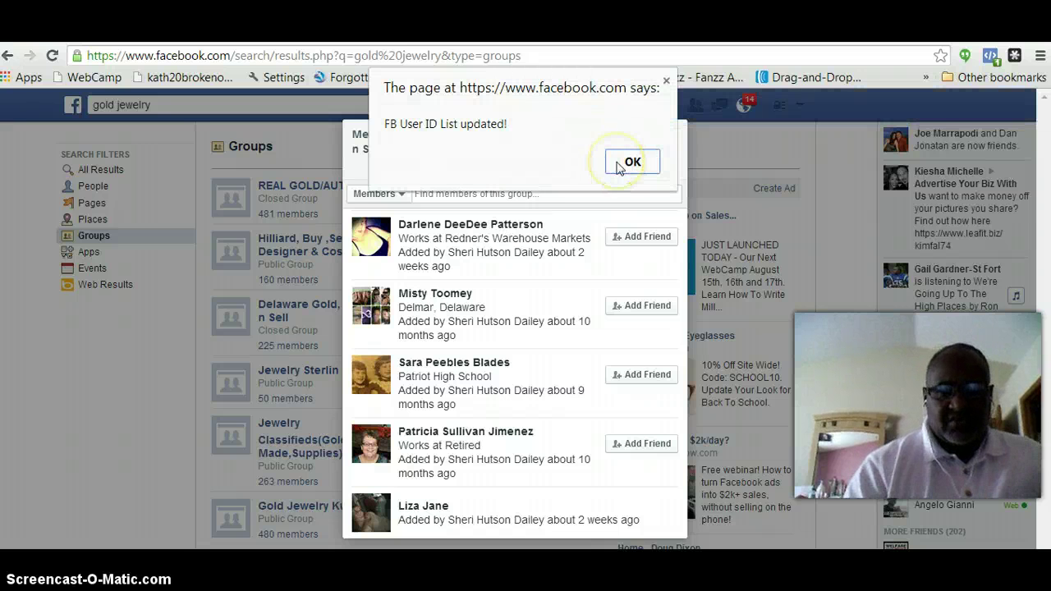
click(619, 167)
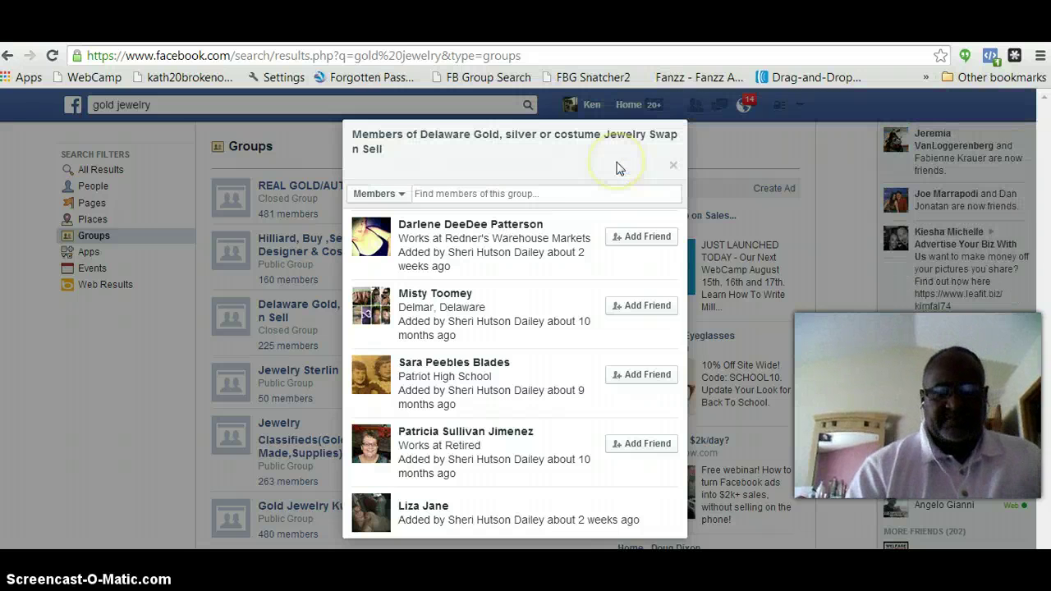
click(672, 168)
mouse_move(298, 370)
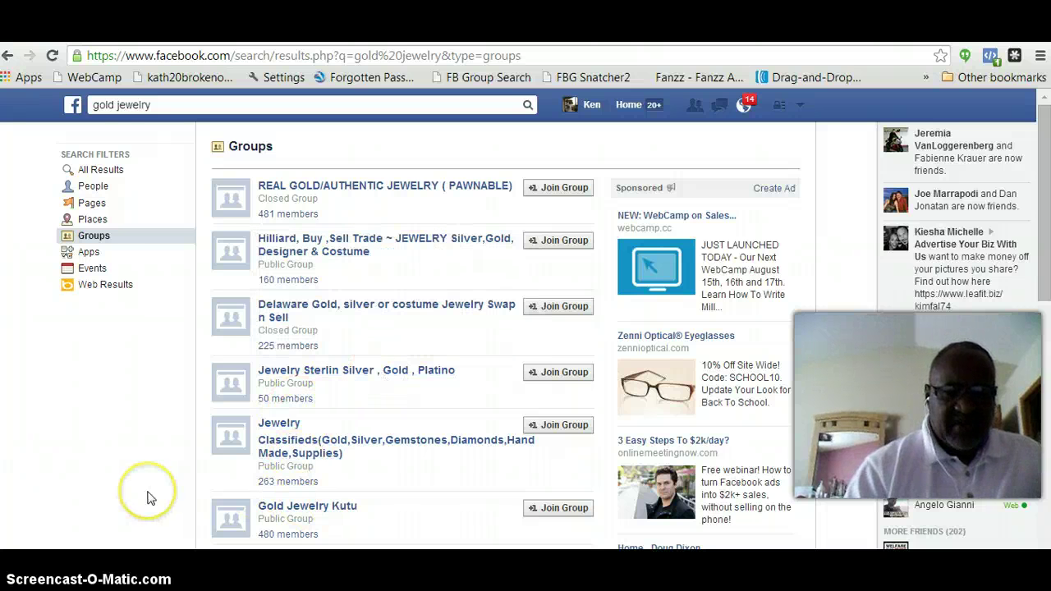
scroll(150, 498, down, 2)
scroll(151, 498, down, 2)
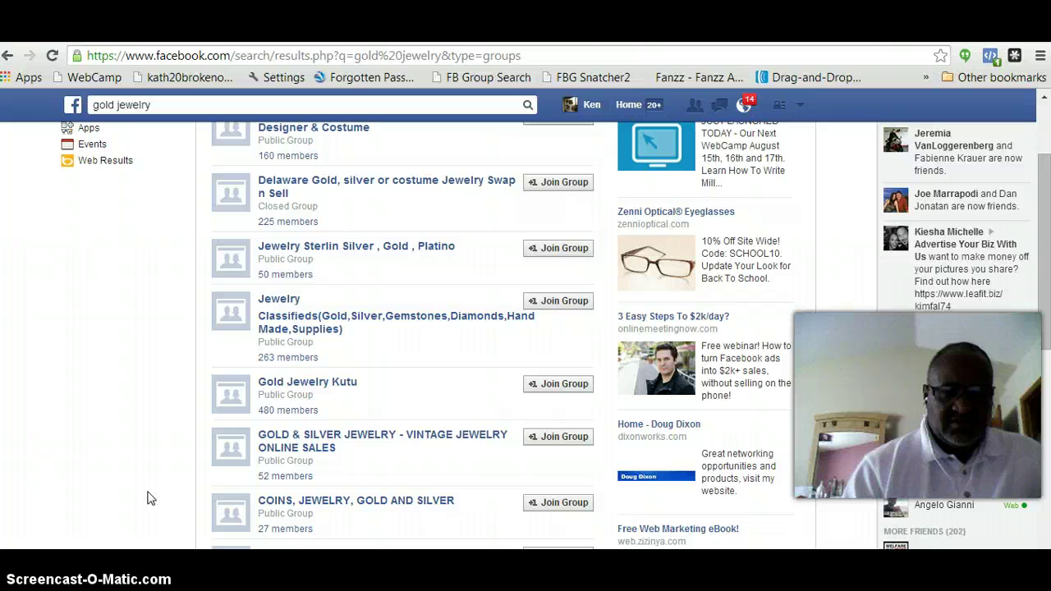
scroll(150, 498, down, 1)
scroll(151, 499, down, 2)
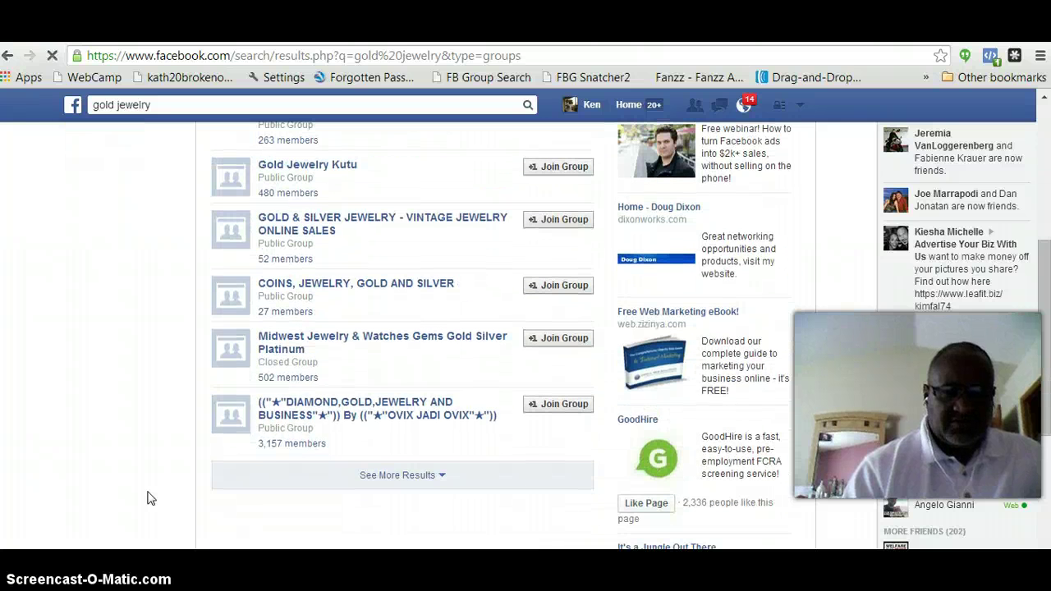
Open the DIAMOND, GOLD, JEWELRY AND BUSINESS group's 3,157-member list and scroll to its end.
click(289, 444)
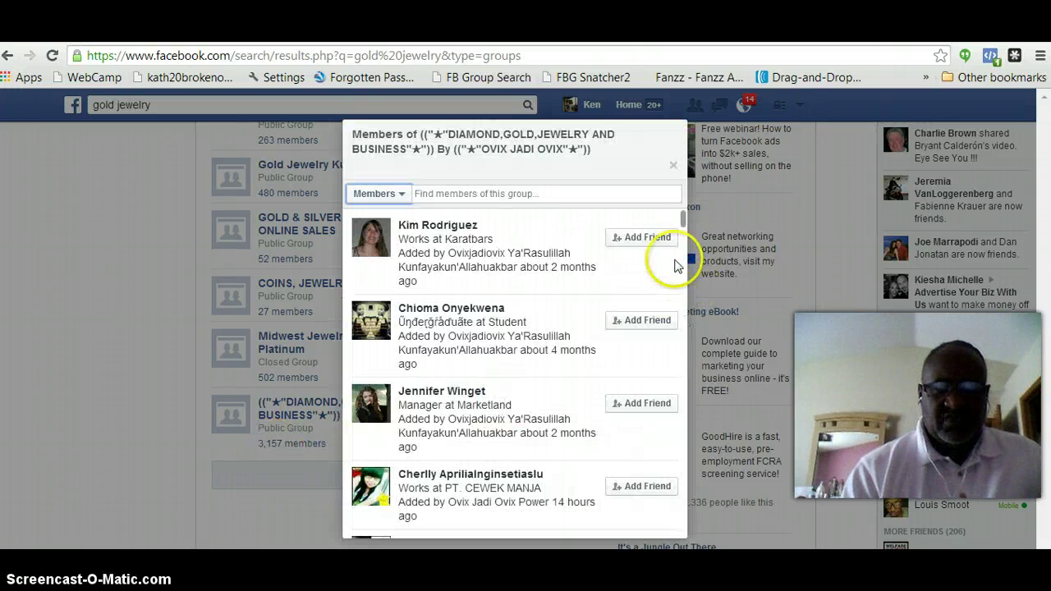
drag(684, 220, 673, 542)
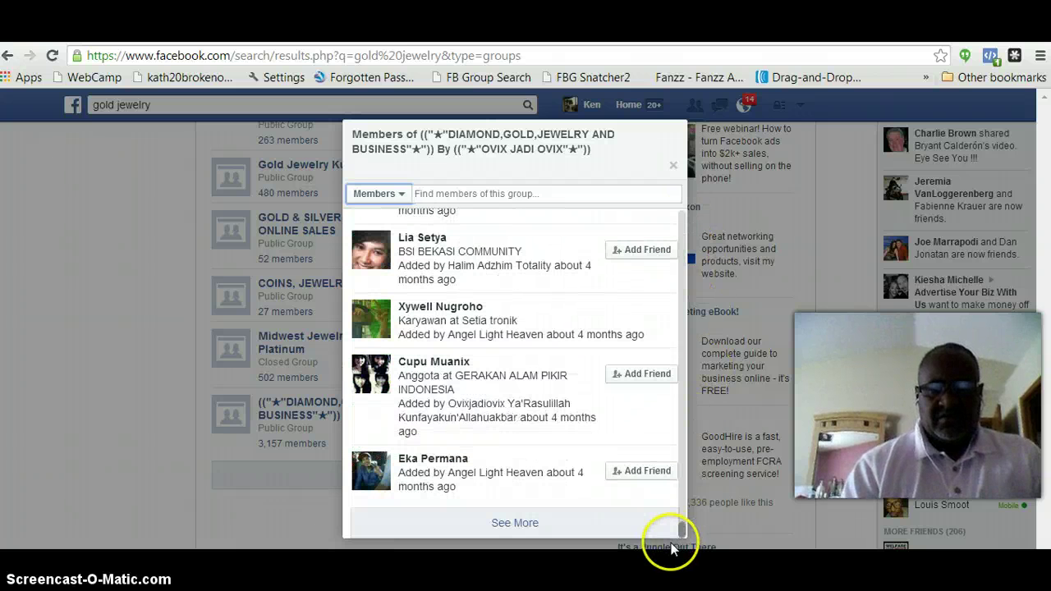
click(521, 529)
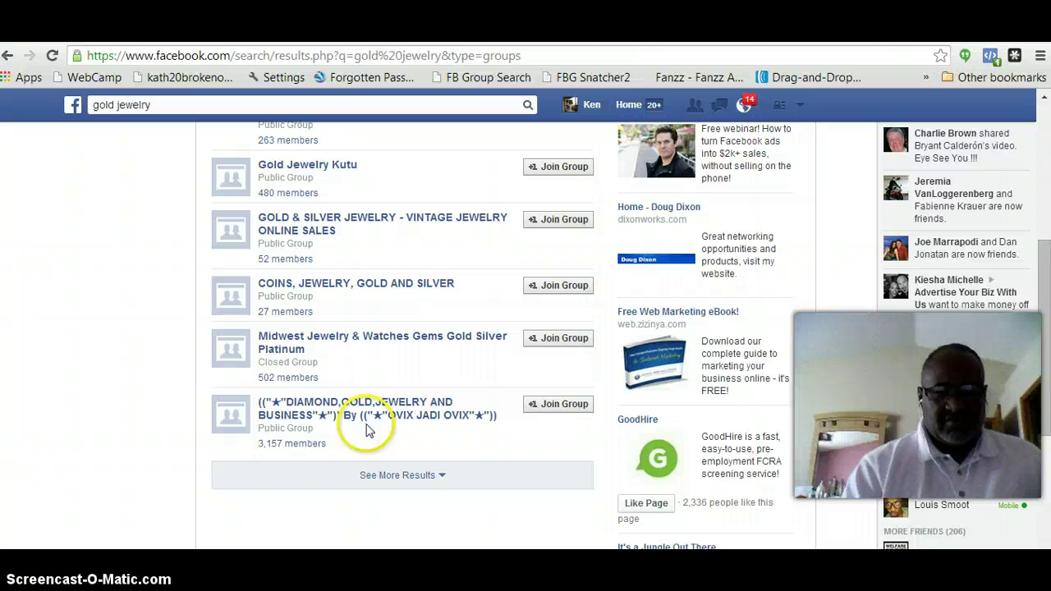
click(304, 445)
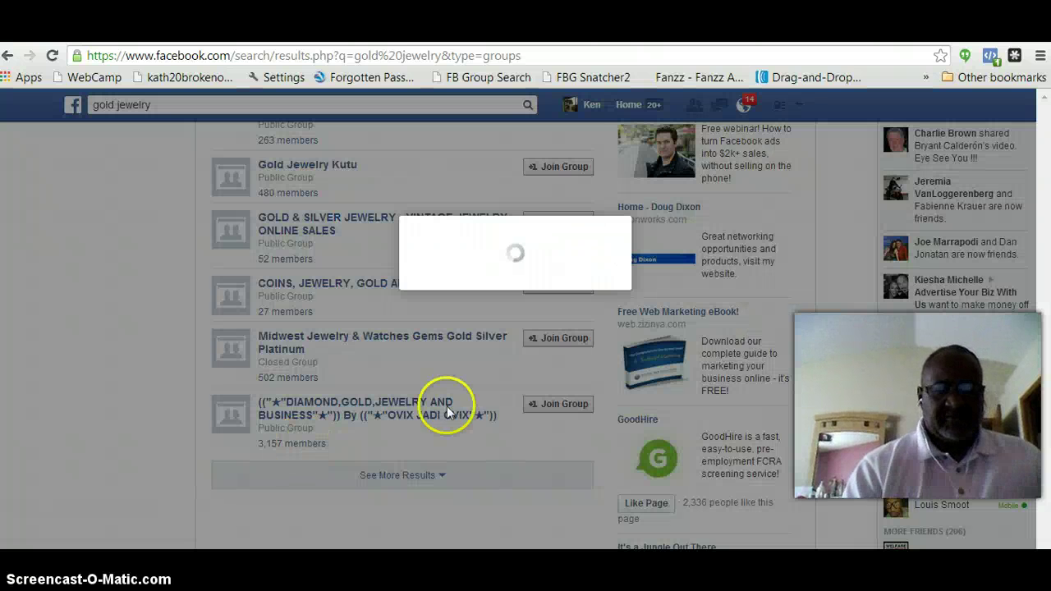
click(622, 331)
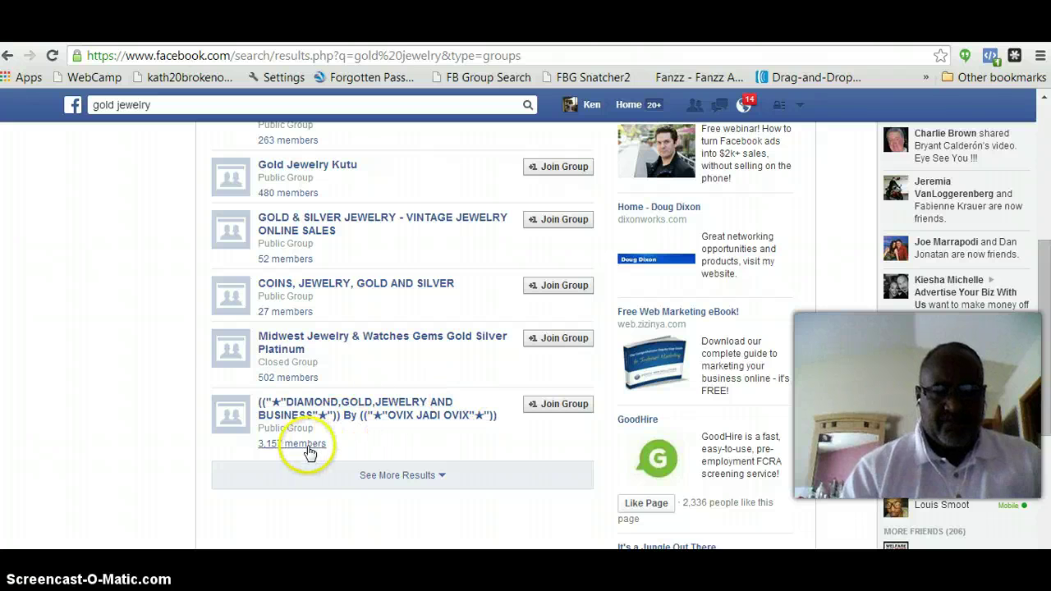
click(308, 450)
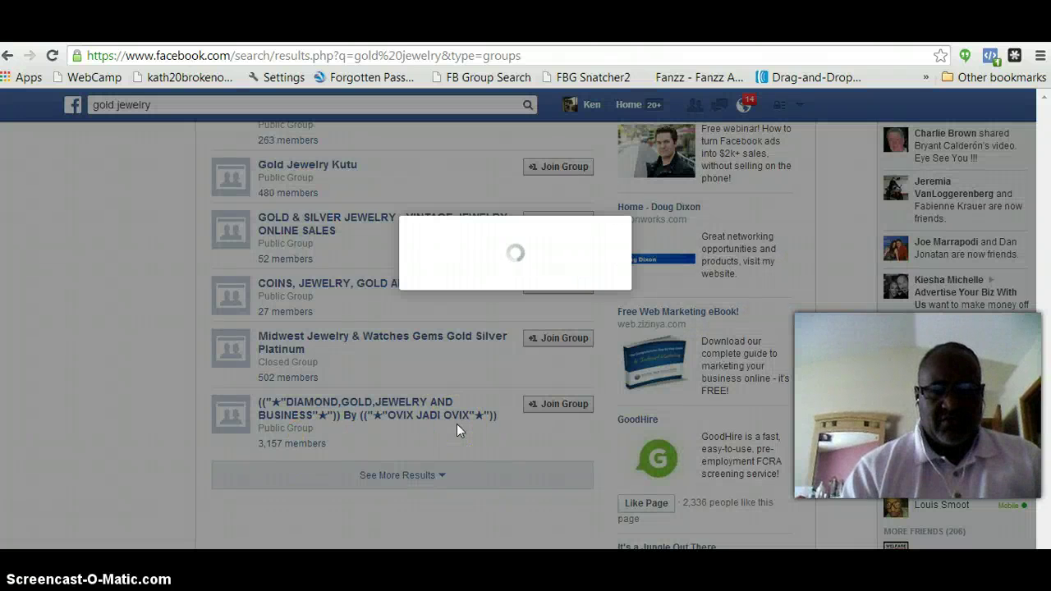
click(690, 197)
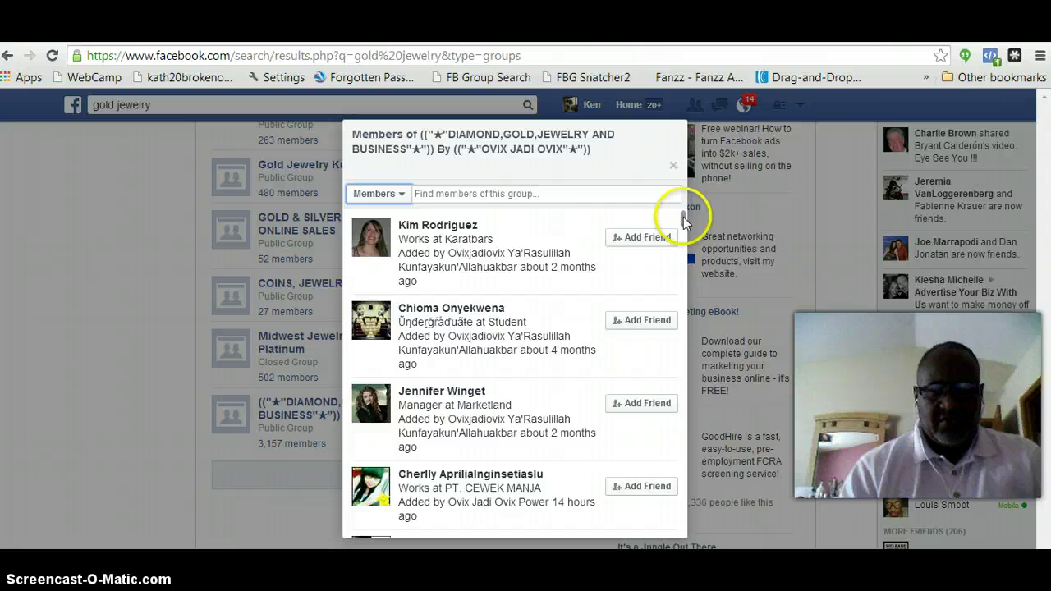
drag(682, 217, 684, 531)
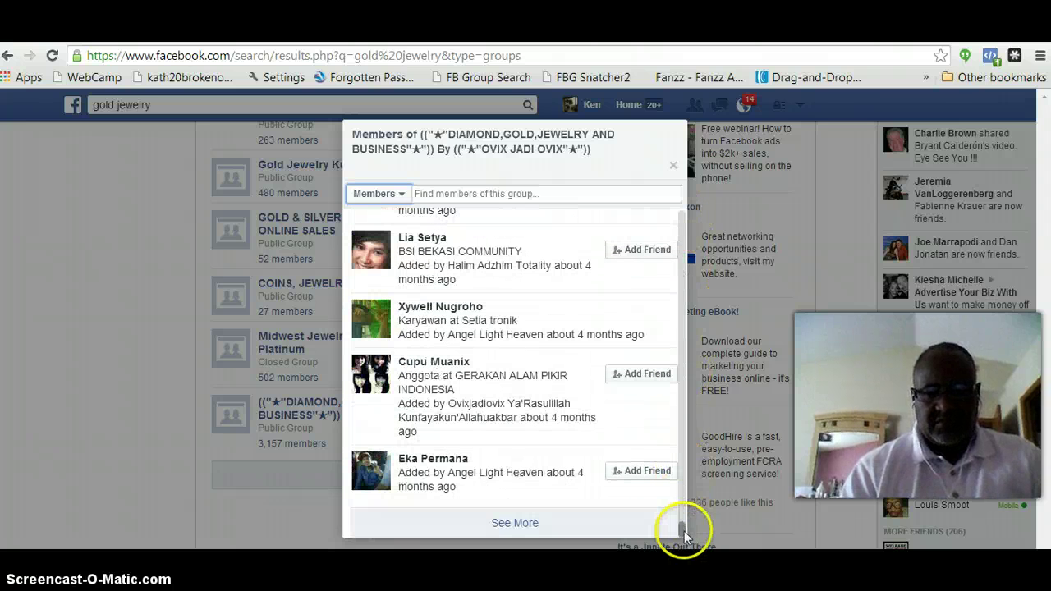
Load a further batch of the group's members and scroll to the list's new end.
click(517, 523)
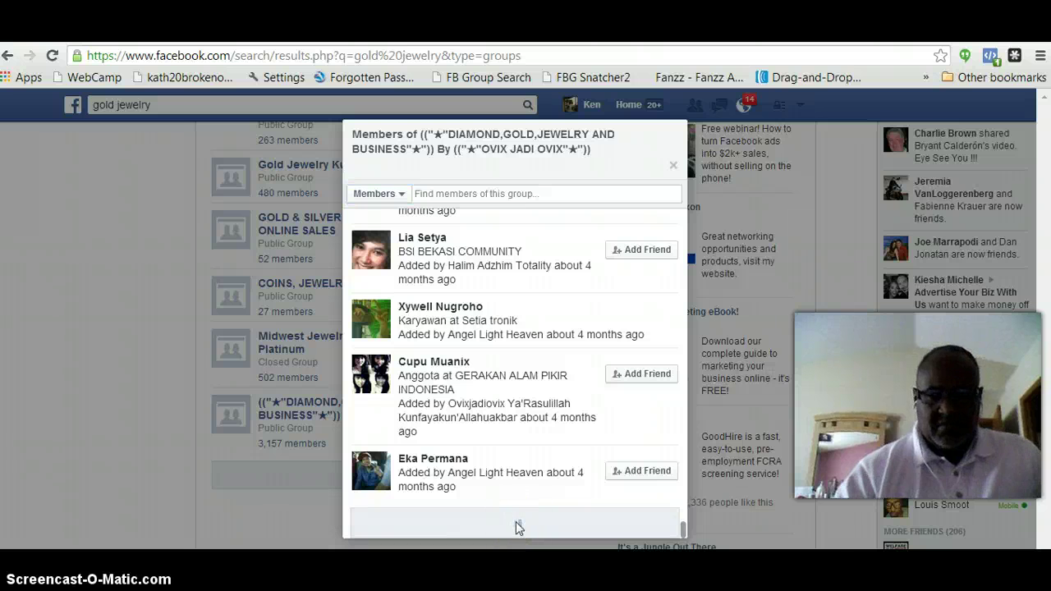
scroll(516, 521, down, 3)
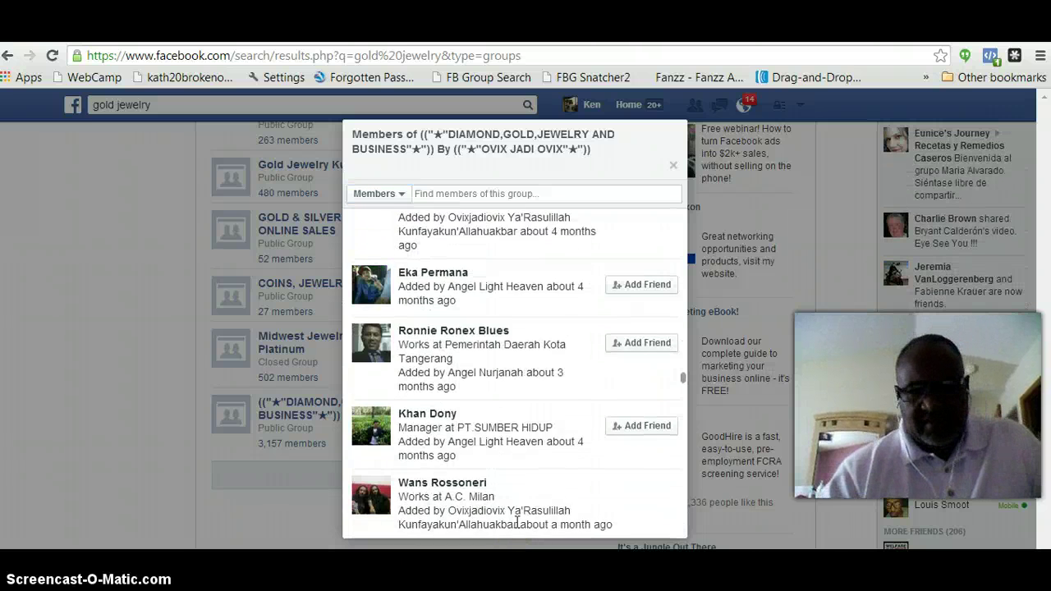
scroll(516, 521, down, 3)
scroll(516, 521, down, 4)
scroll(517, 523, down, 3)
scroll(517, 523, down, 3)
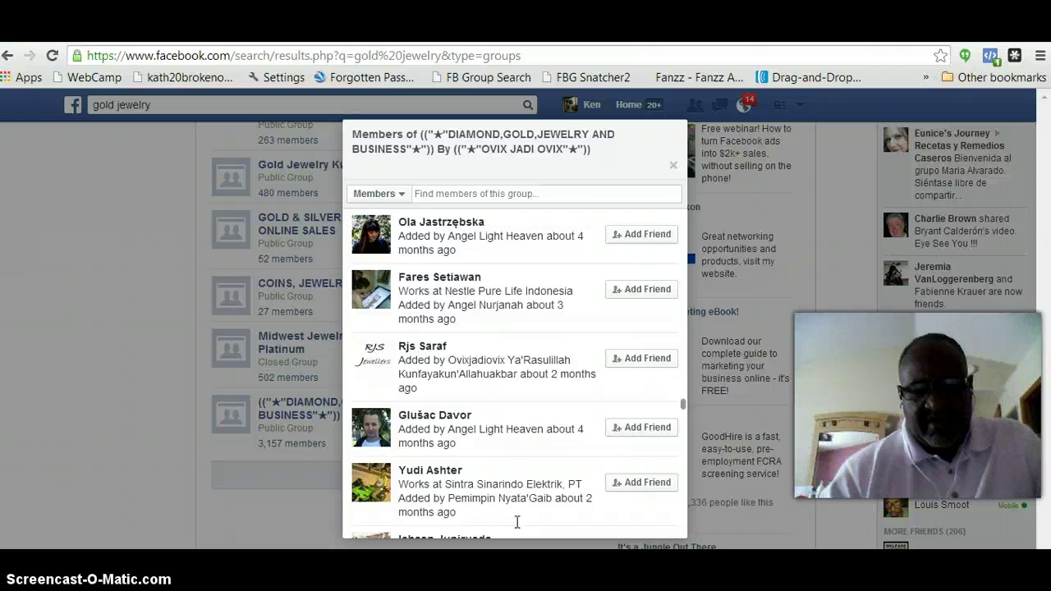
scroll(517, 523, down, 3)
scroll(517, 523, down, 3)
scroll(517, 522, down, 3)
scroll(517, 523, down, 3)
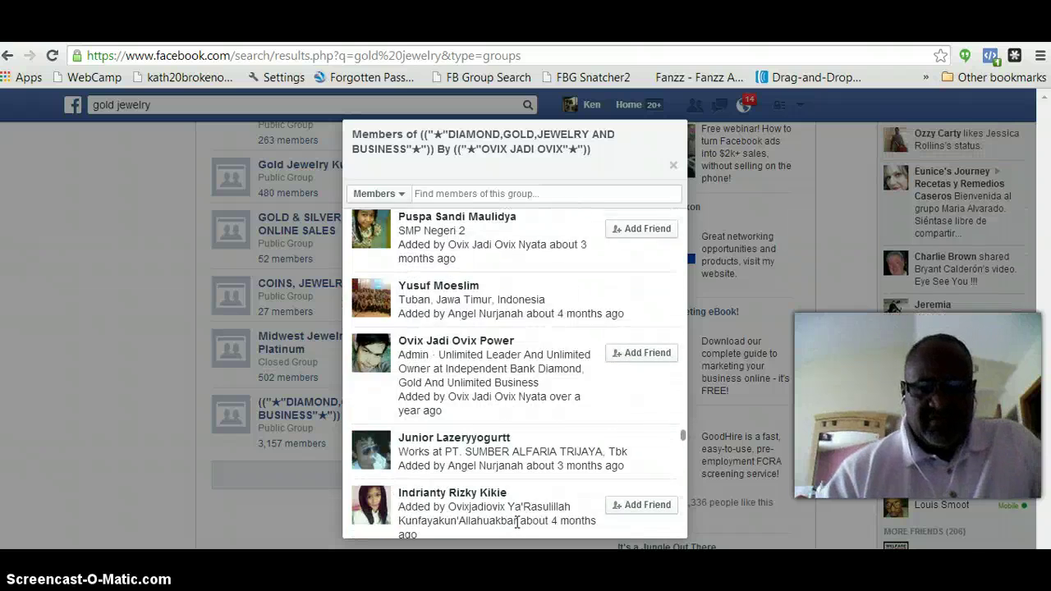
scroll(517, 522, down, 3)
scroll(517, 522, down, 3)
scroll(517, 522, down, 3)
scroll(517, 522, down, 3)
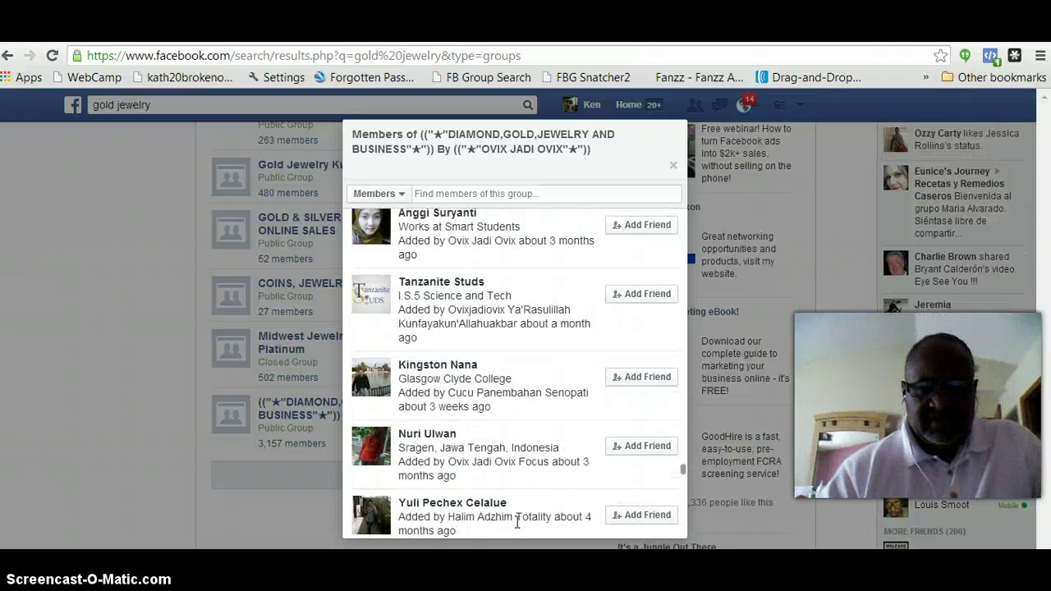
scroll(517, 522, down, 3)
scroll(517, 523, down, 3)
scroll(517, 526, down, 3)
scroll(517, 525, down, 3)
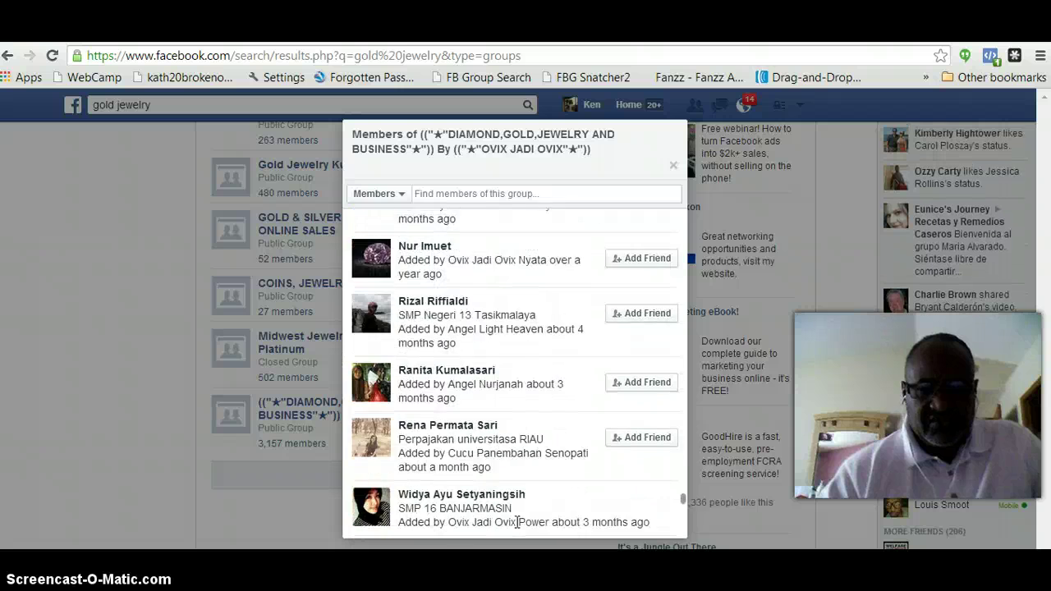
scroll(517, 524, down, 3)
scroll(517, 523, down, 3)
scroll(516, 523, down, 3)
scroll(517, 526, down, 3)
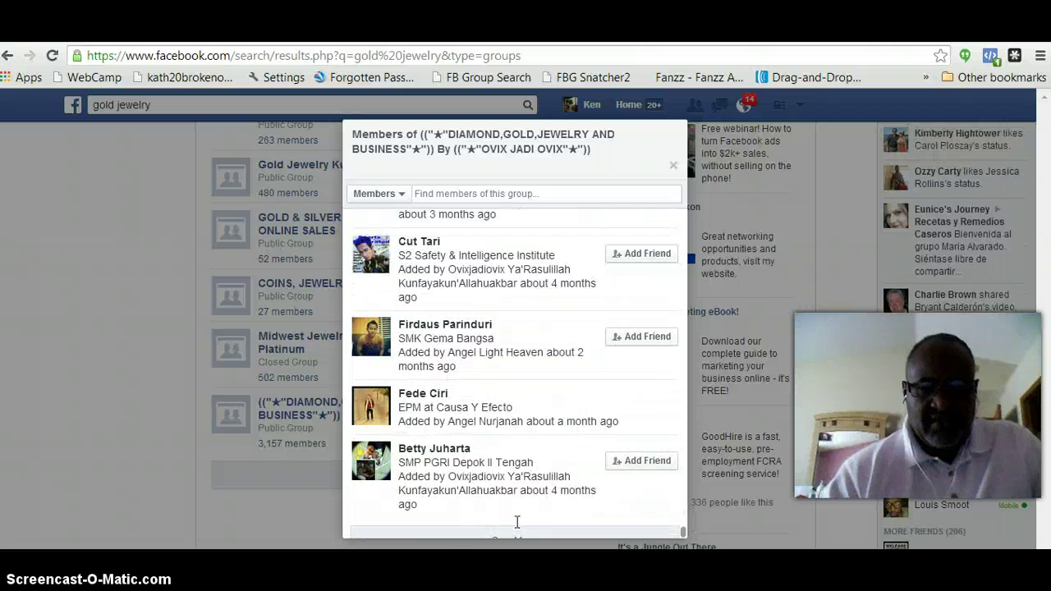
scroll(518, 529, down, 1)
Load two more member batches, scrolling down between them.
click(515, 516)
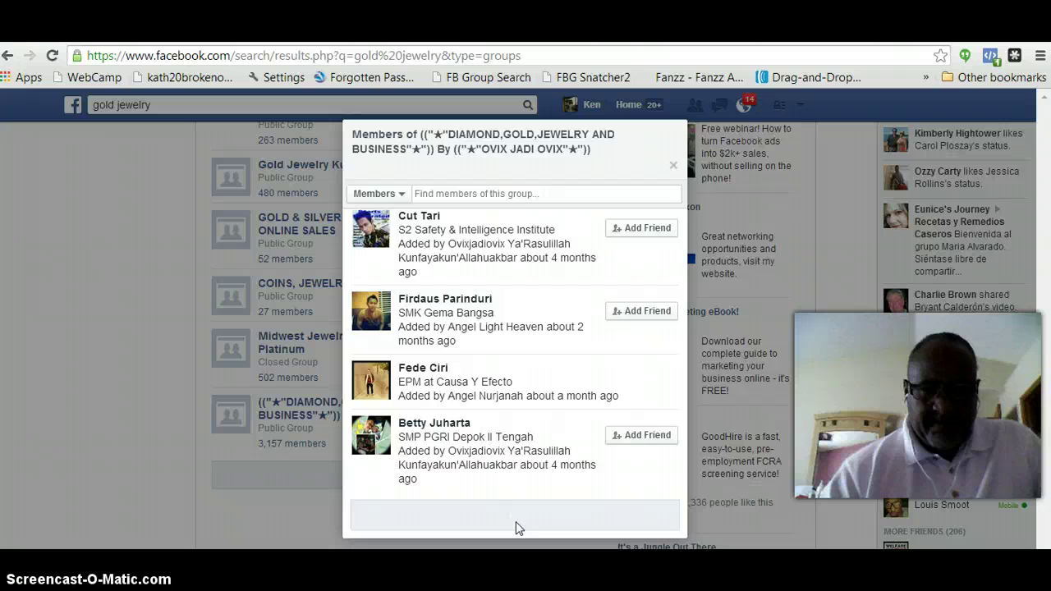
scroll(515, 527, down, 1)
scroll(516, 527, down, 3)
scroll(516, 527, down, 4)
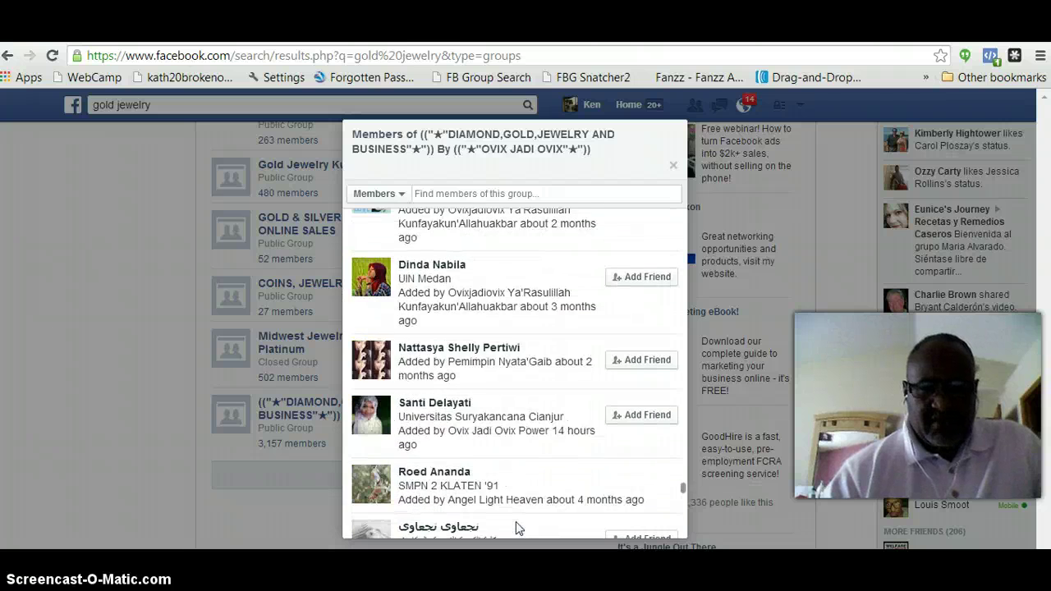
scroll(517, 528, down, 4)
scroll(517, 528, down, 3)
scroll(517, 528, down, 3)
scroll(517, 528, down, 3)
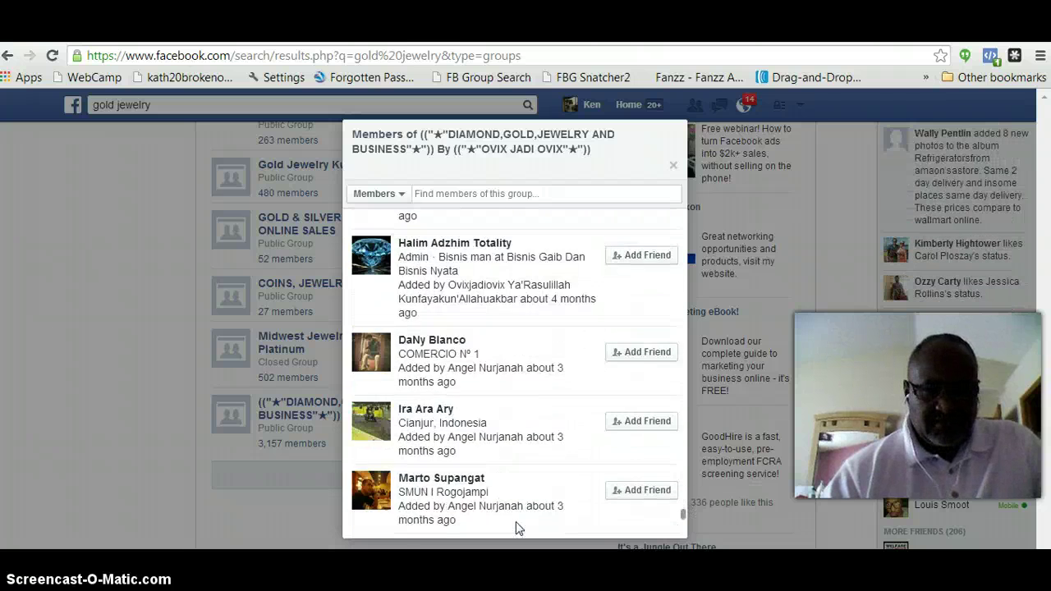
scroll(517, 528, down, 3)
scroll(517, 528, down, 3)
scroll(517, 528, down, 3)
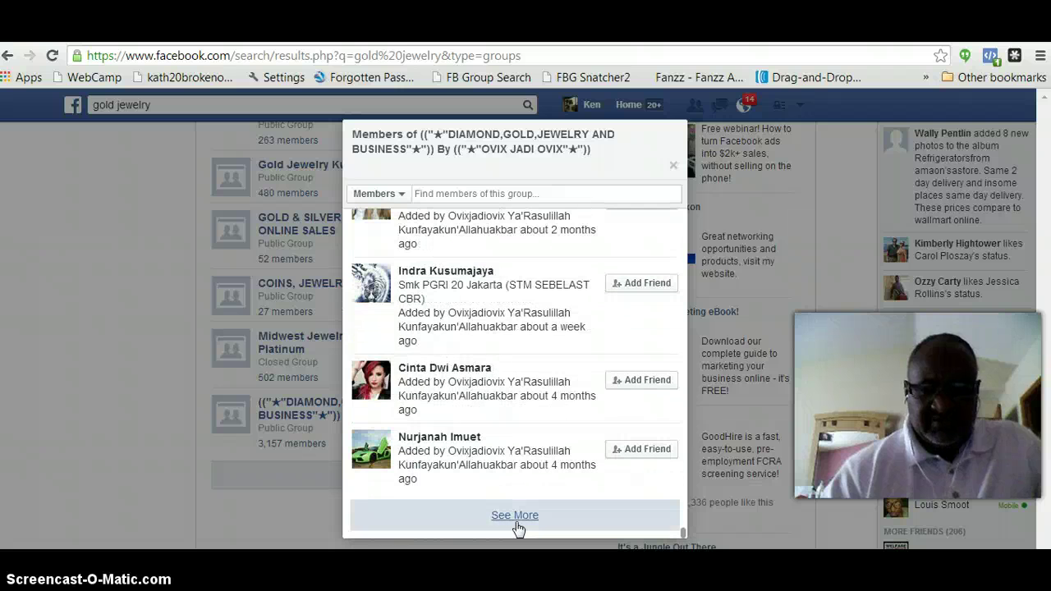
click(515, 515)
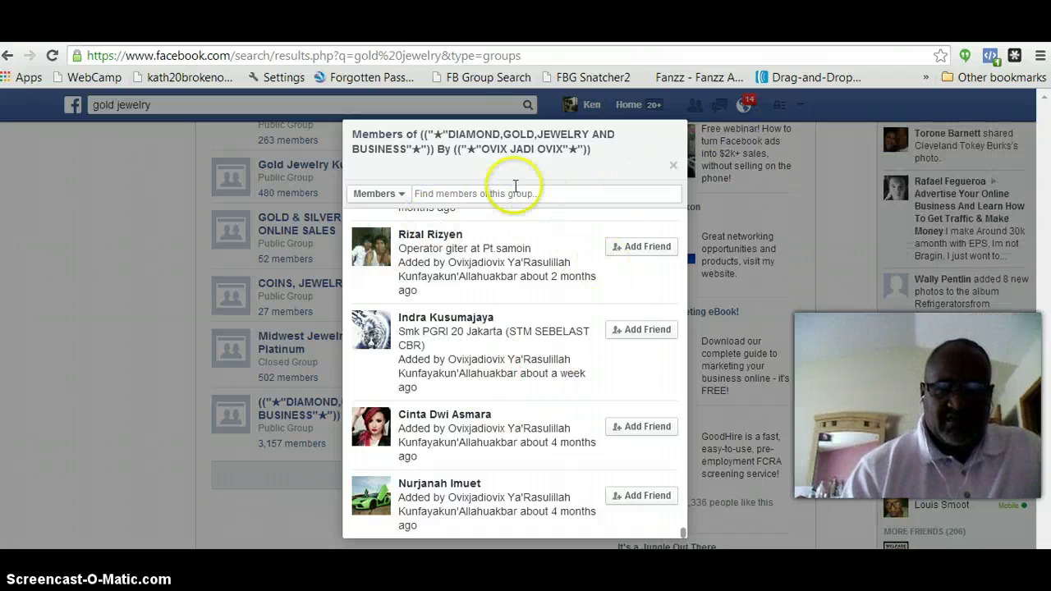
Add the DIAMOND group's loaded member IDs with FBG Snatcher2 and close its member list.
click(588, 81)
click(630, 161)
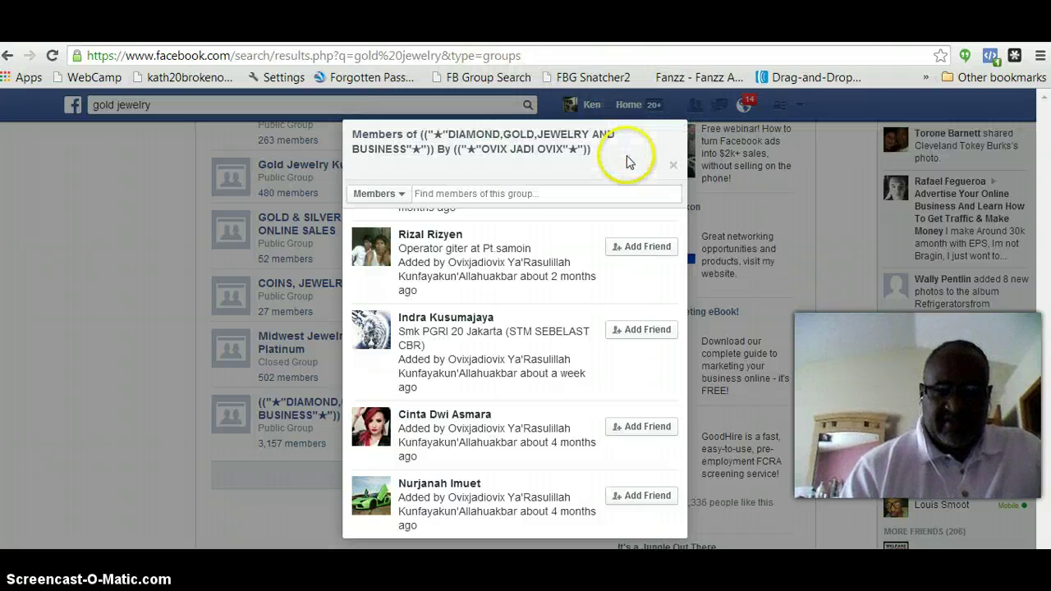
click(673, 170)
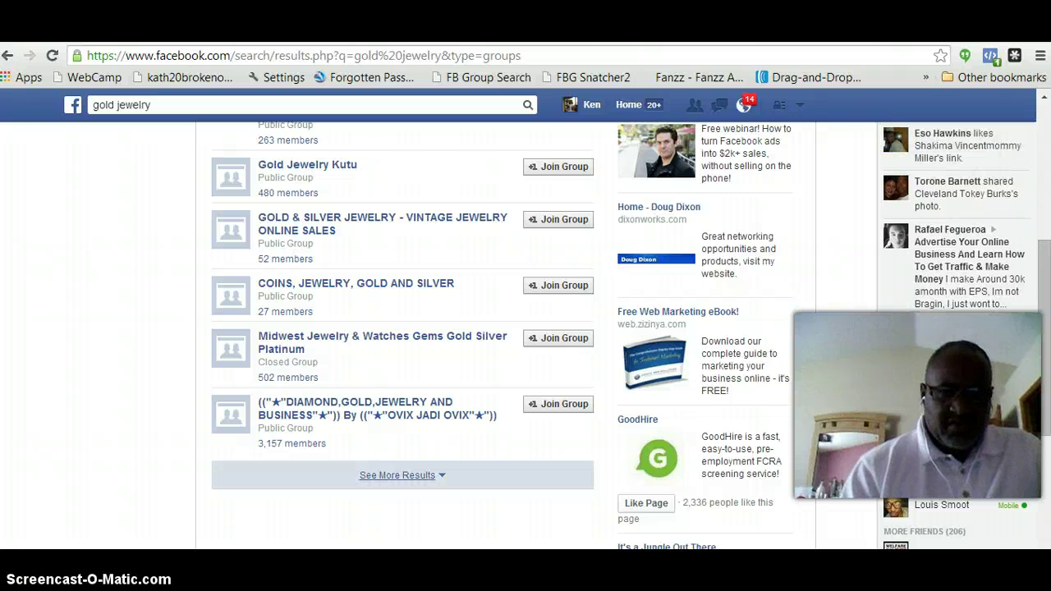
Show more group results and open the Gold and silver jewelry in asia member list.
click(443, 477)
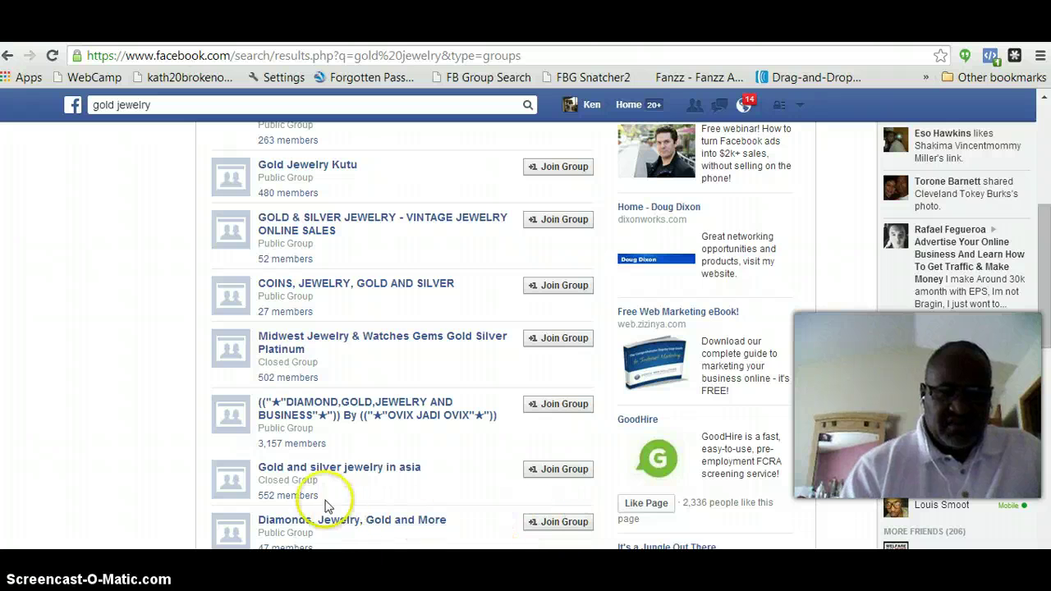
click(297, 496)
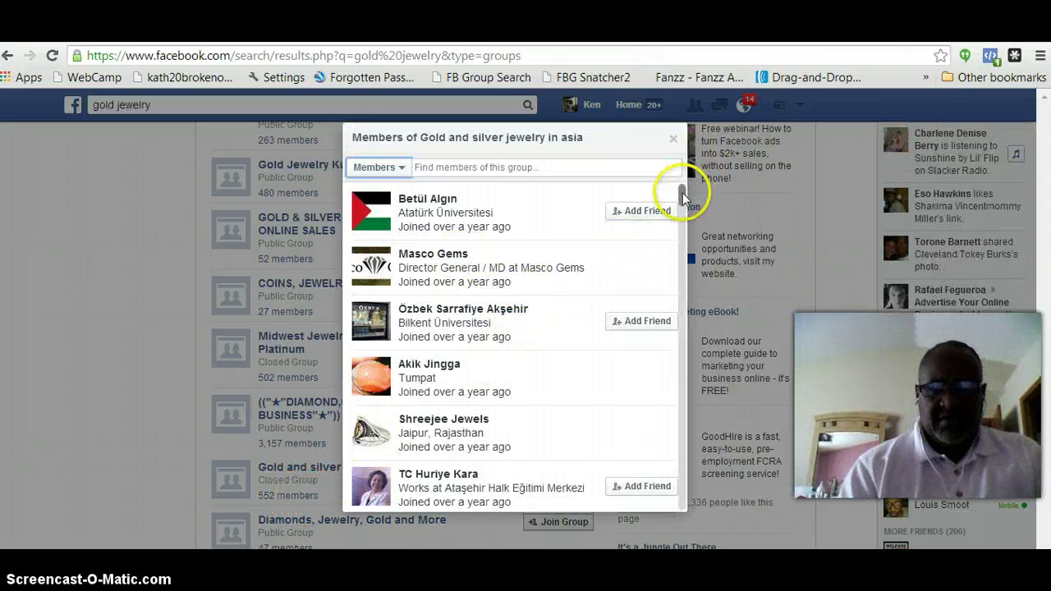
drag(682, 193, 678, 398)
scroll(678, 398, down, 5)
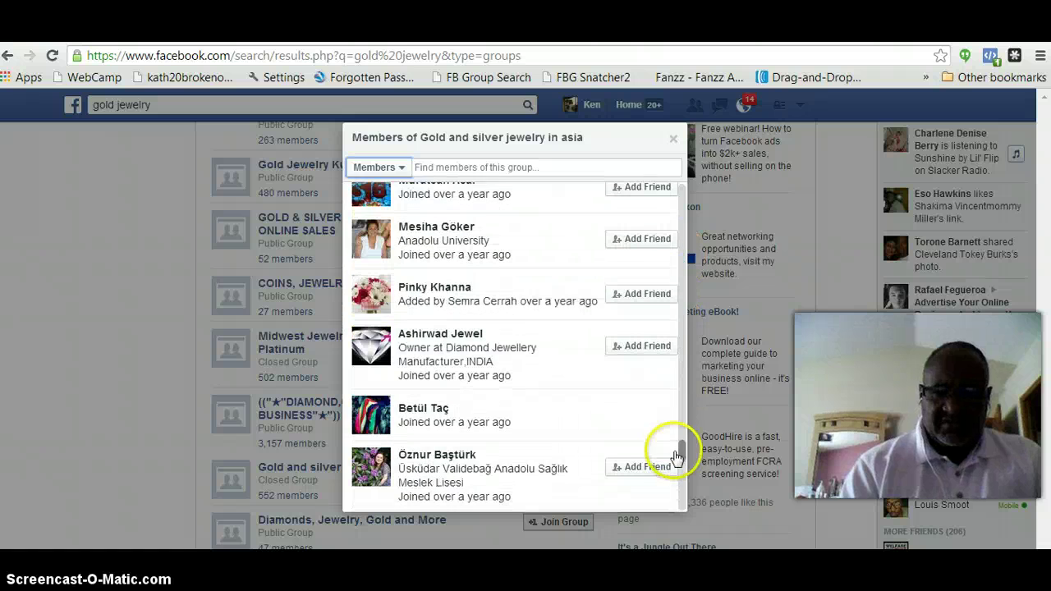
scroll(676, 446, down, 5)
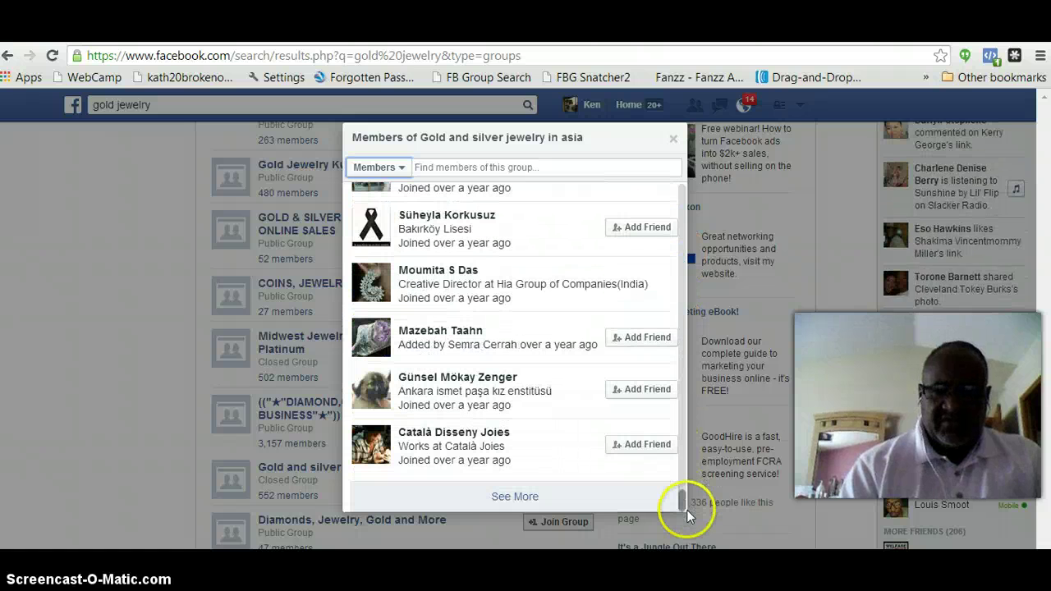
Load a batch of this group's members and scroll to the list's end.
click(499, 496)
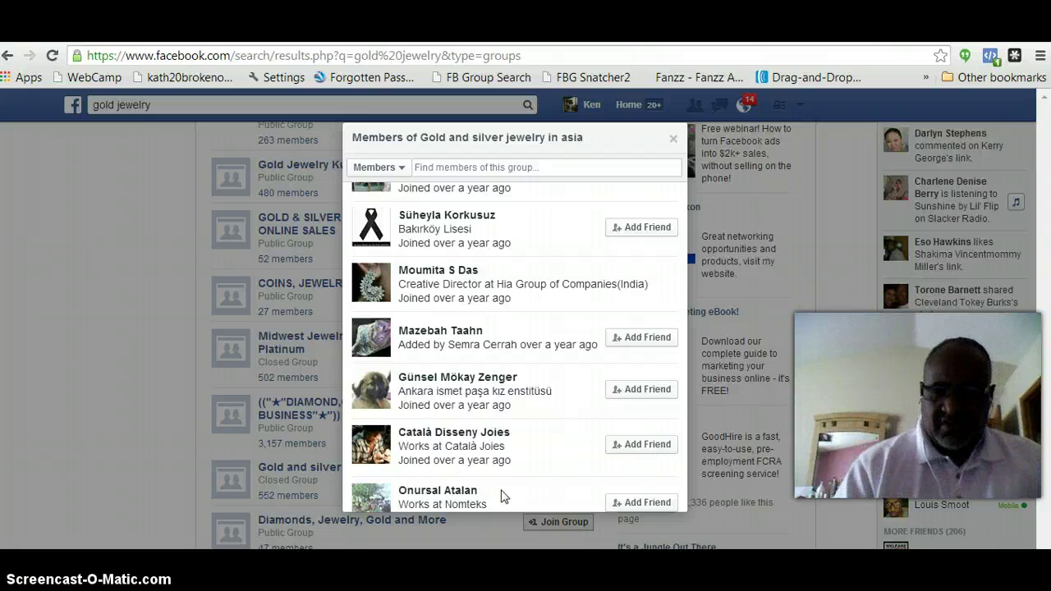
scroll(501, 496, down, 1)
scroll(501, 496, down, 2)
scroll(501, 493, down, 3)
scroll(501, 490, down, 3)
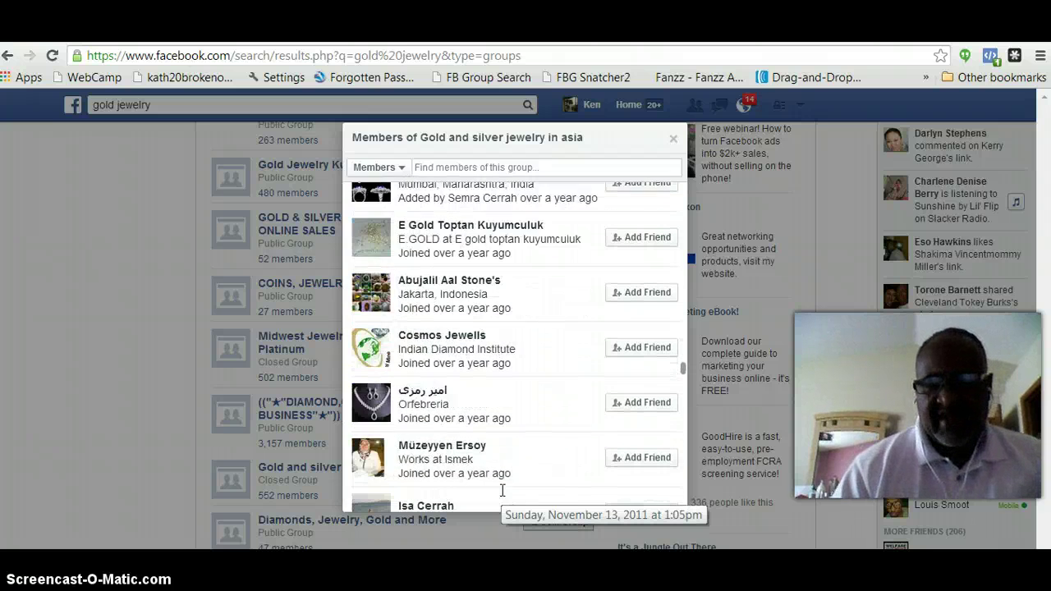
scroll(501, 490, down, 3)
scroll(502, 490, down, 1)
scroll(501, 490, down, 3)
scroll(502, 490, down, 3)
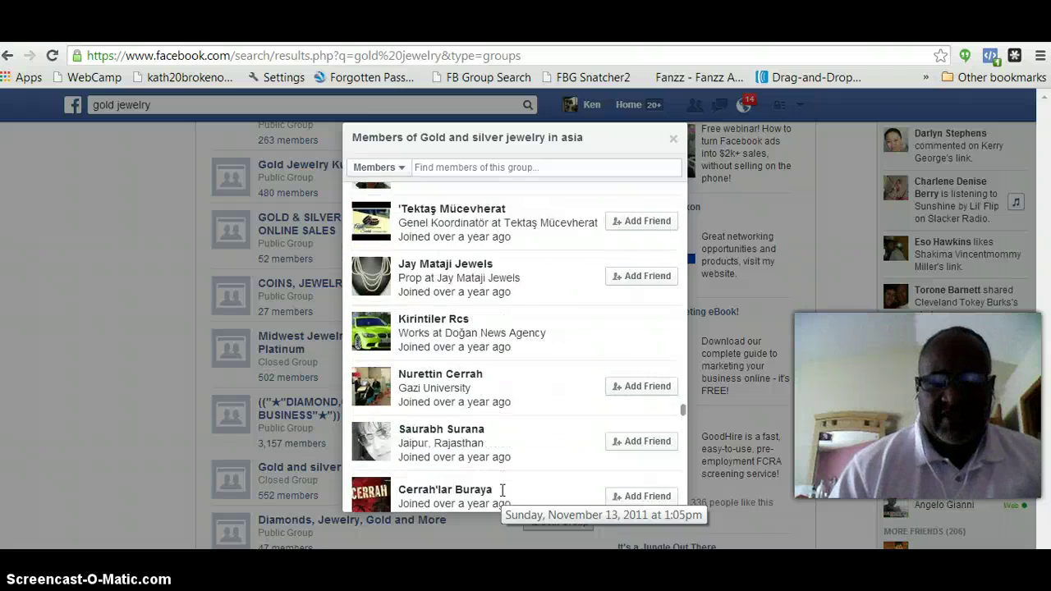
scroll(502, 490, down, 3)
scroll(501, 490, down, 3)
scroll(501, 490, down, 3)
scroll(501, 490, down, 3)
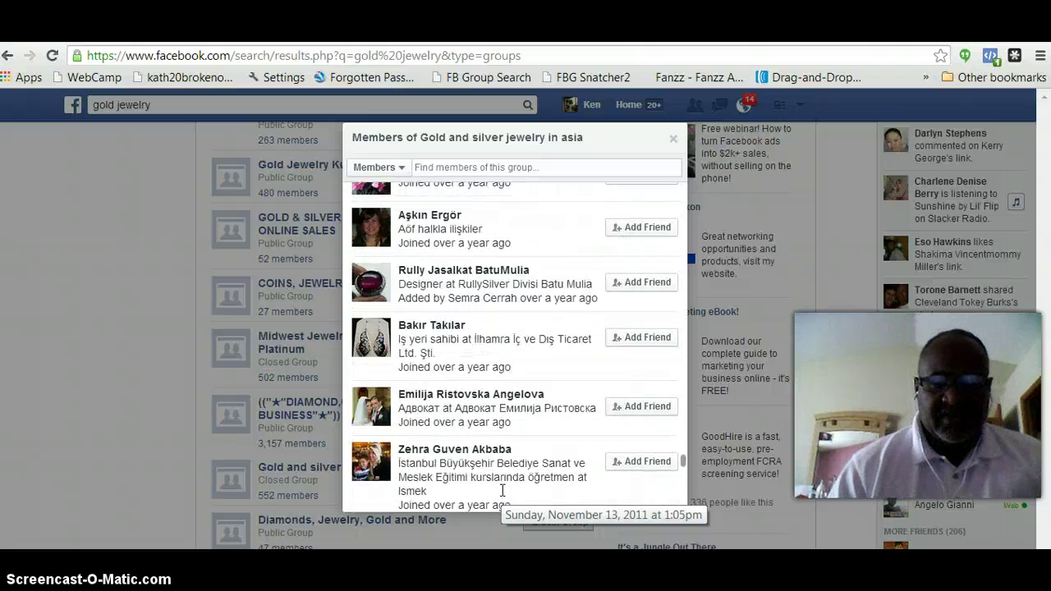
scroll(502, 490, down, 3)
scroll(502, 490, down, 3)
scroll(502, 490, down, 3)
scroll(502, 491, down, 3)
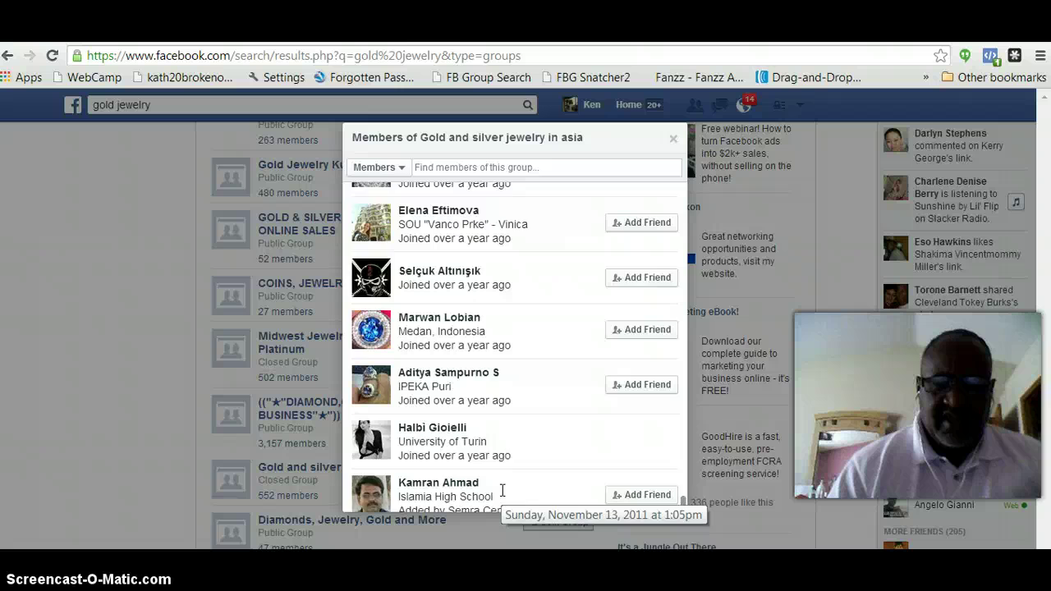
scroll(502, 490, down, 2)
Load another batch of Gold and silver jewelry in asia members and scroll to the new end.
click(503, 491)
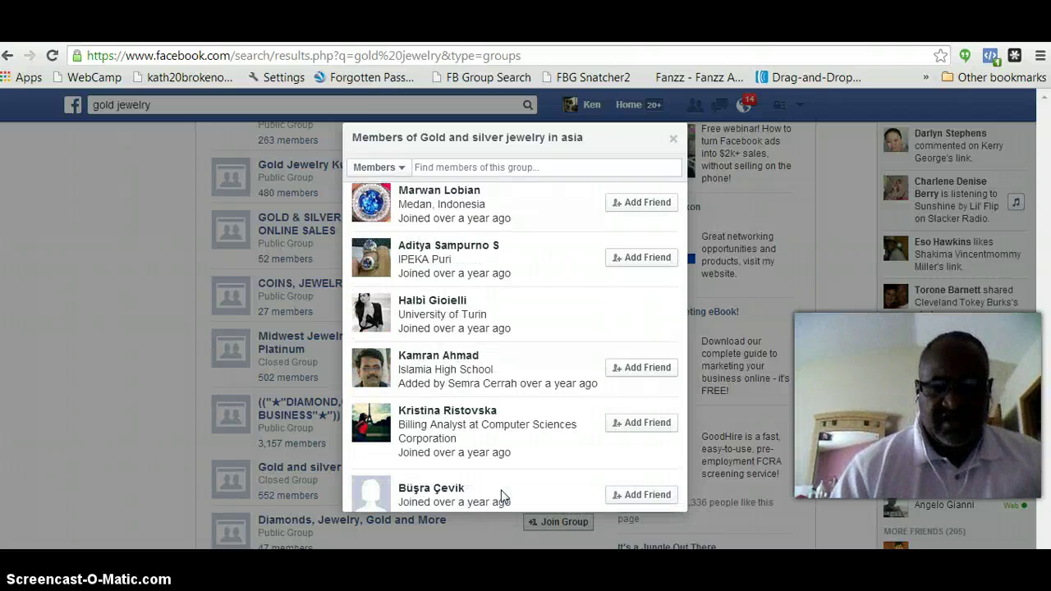
scroll(503, 496, down, 1)
scroll(502, 496, down, 4)
scroll(502, 495, down, 4)
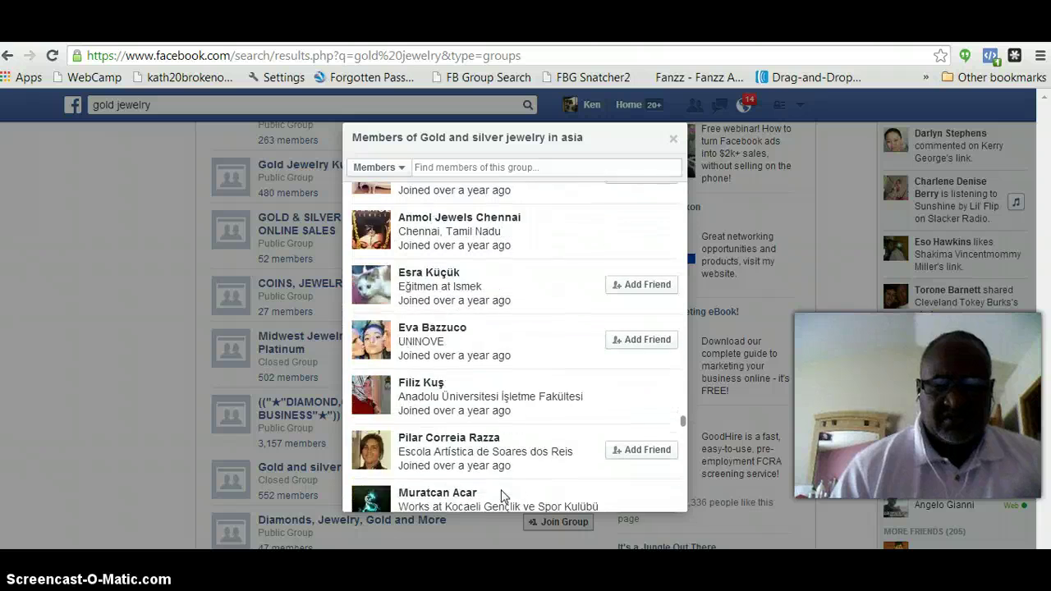
scroll(502, 496, down, 4)
scroll(502, 496, down, 4)
scroll(502, 495, down, 4)
scroll(502, 496, down, 4)
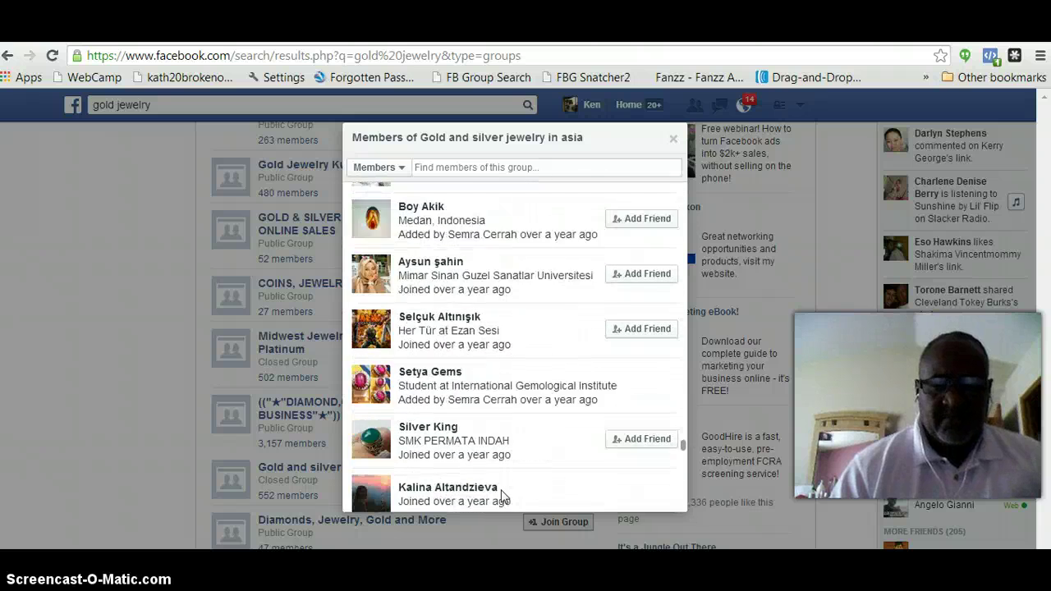
scroll(503, 496, down, 4)
scroll(503, 496, down, 4)
scroll(503, 495, down, 4)
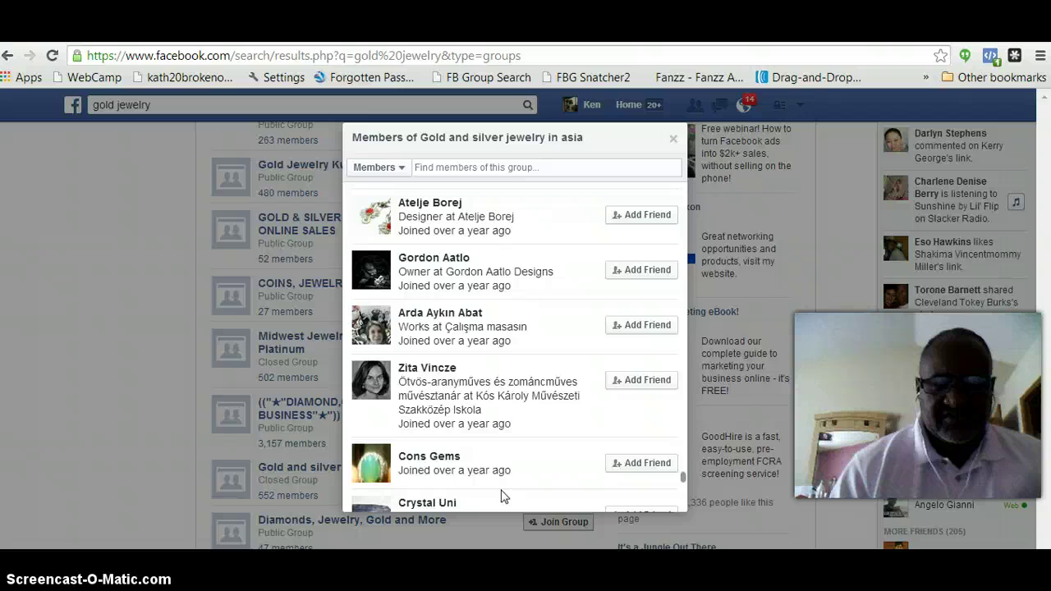
scroll(503, 496, down, 5)
scroll(503, 496, down, 5)
scroll(503, 496, down, 5)
scroll(503, 496, down, 3)
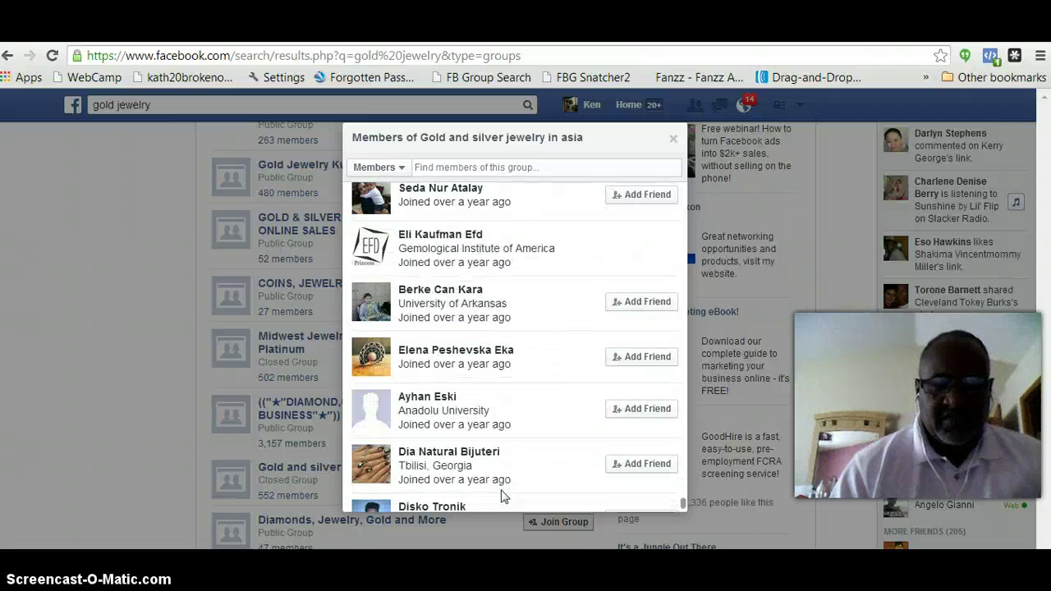
scroll(503, 496, down, 3)
Load the next batch of group members and scroll to the end of the list.
click(503, 496)
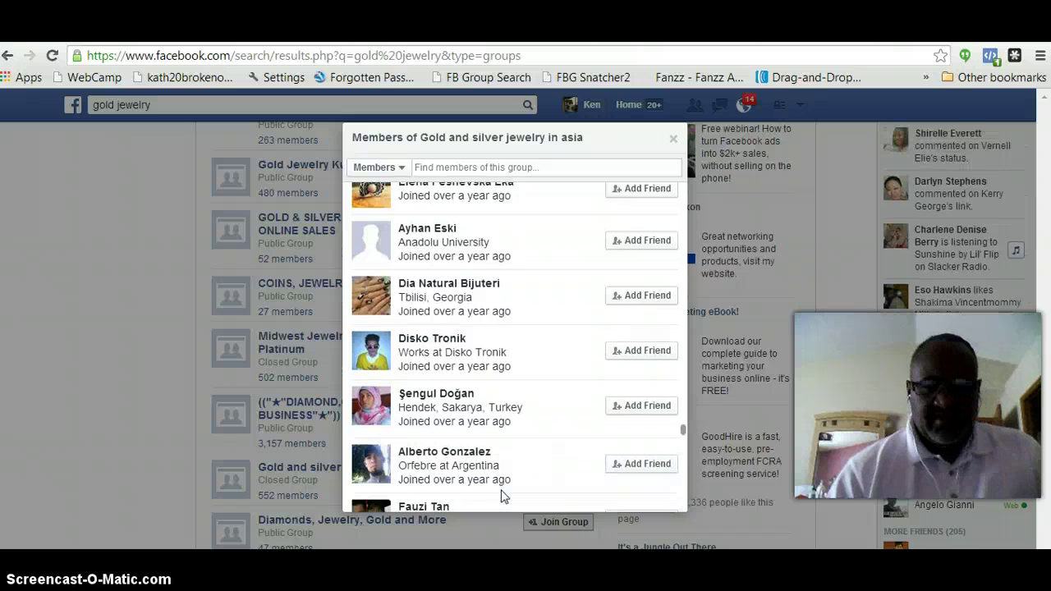
scroll(503, 495, down, 2)
scroll(503, 496, down, 3)
scroll(503, 496, down, 3)
scroll(503, 496, down, 3)
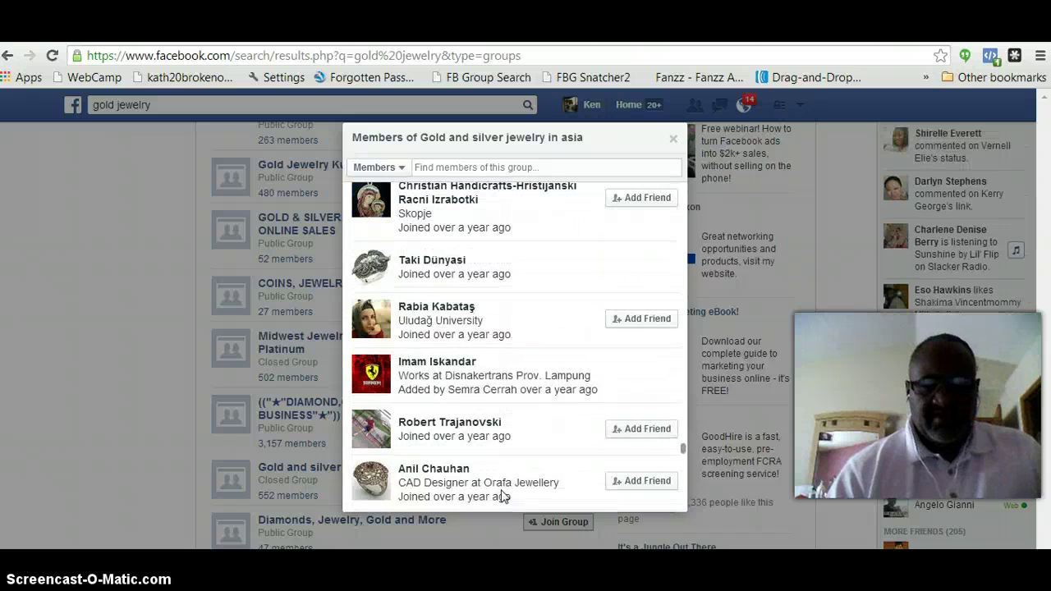
scroll(503, 495, down, 2)
scroll(503, 496, down, 3)
scroll(503, 495, down, 2)
scroll(503, 495, down, 3)
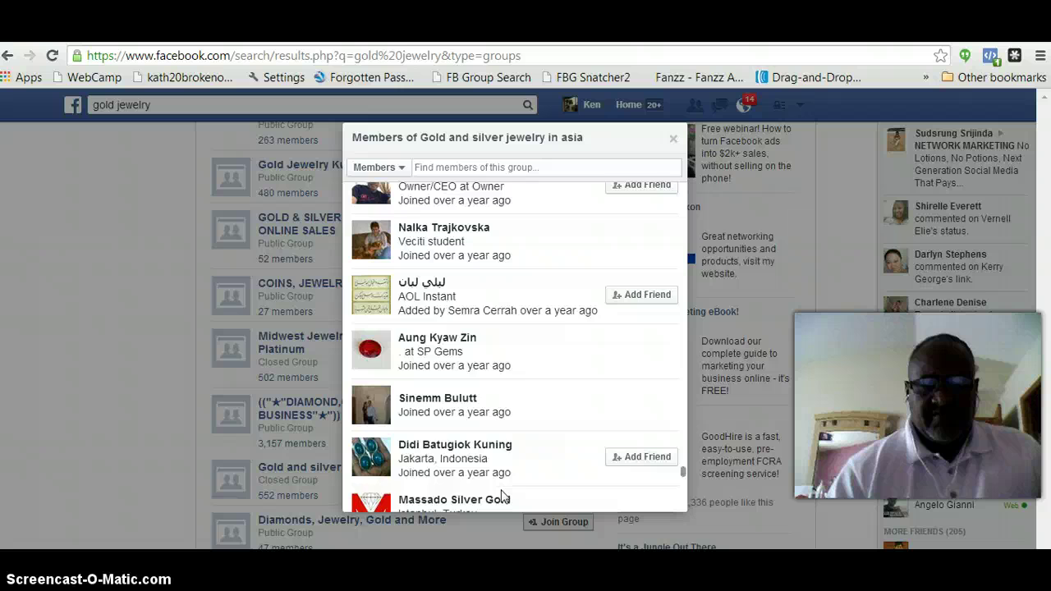
scroll(503, 496, down, 2)
scroll(503, 496, down, 3)
scroll(503, 496, down, 3)
scroll(503, 496, down, 1)
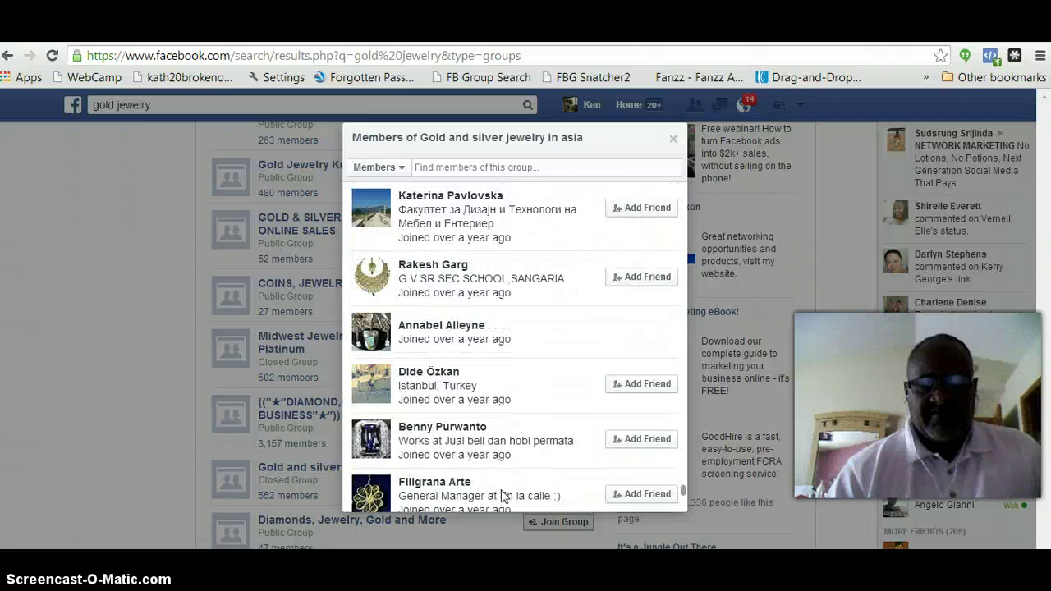
scroll(503, 496, down, 3)
scroll(503, 495, down, 3)
scroll(504, 495, down, 3)
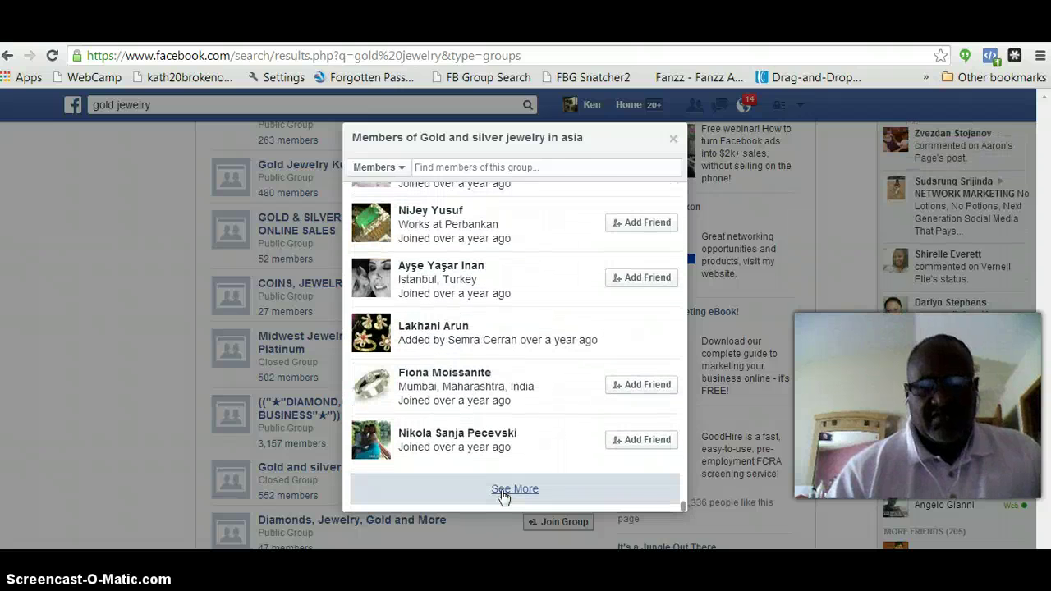
Load two more batches of members, scrolling through the list between them.
click(502, 490)
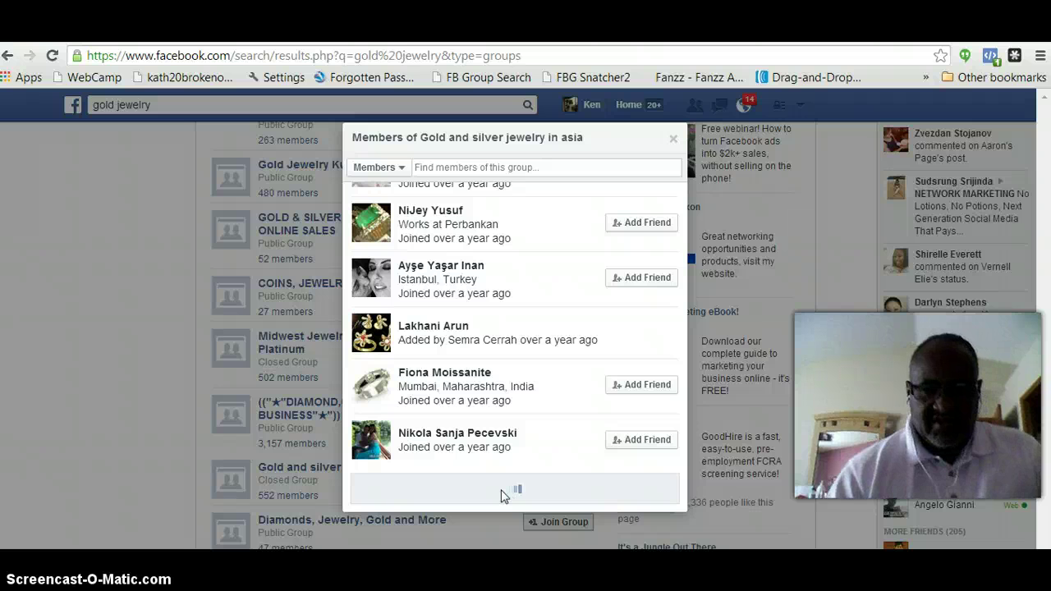
scroll(503, 496, down, 1)
scroll(504, 496, down, 1)
scroll(503, 496, down, 5)
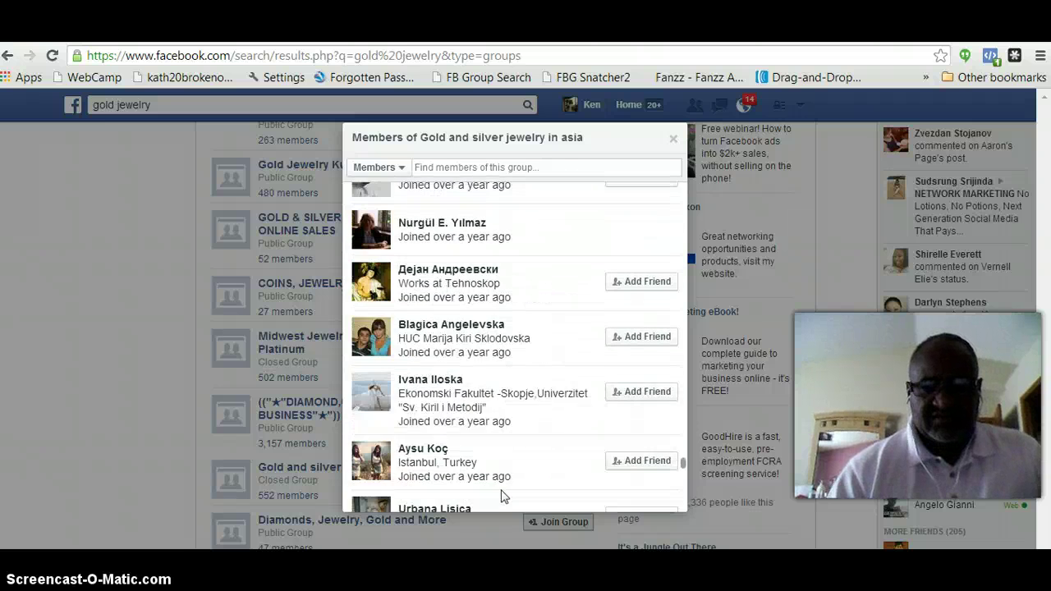
scroll(504, 496, down, 3)
scroll(503, 495, down, 5)
scroll(503, 496, down, 3)
scroll(503, 496, down, 4)
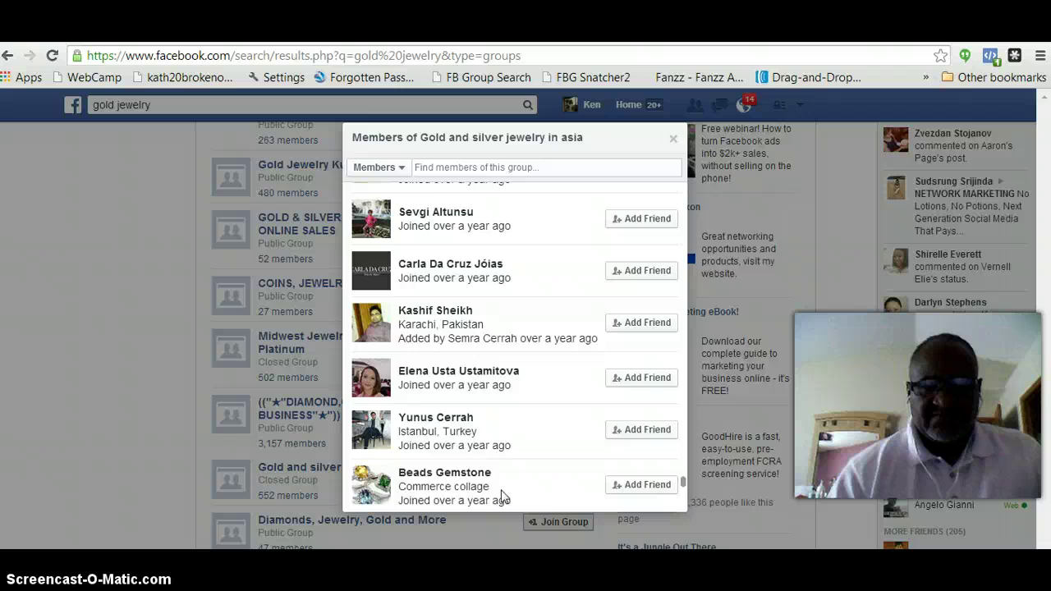
scroll(503, 496, down, 3)
scroll(504, 496, down, 3)
scroll(503, 496, down, 3)
scroll(503, 496, down, 3)
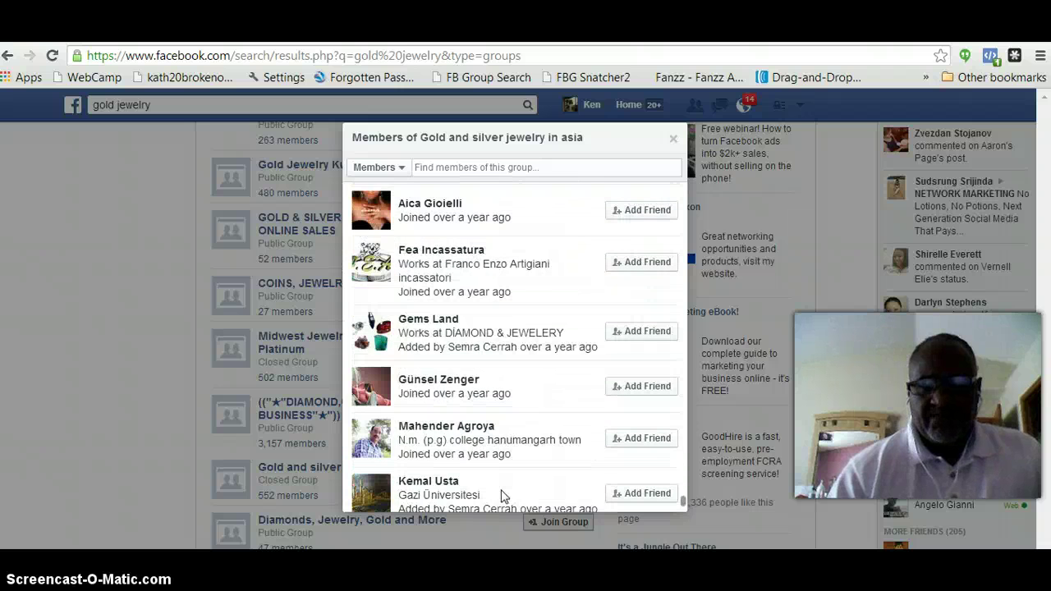
scroll(503, 496, down, 3)
scroll(503, 495, down, 2)
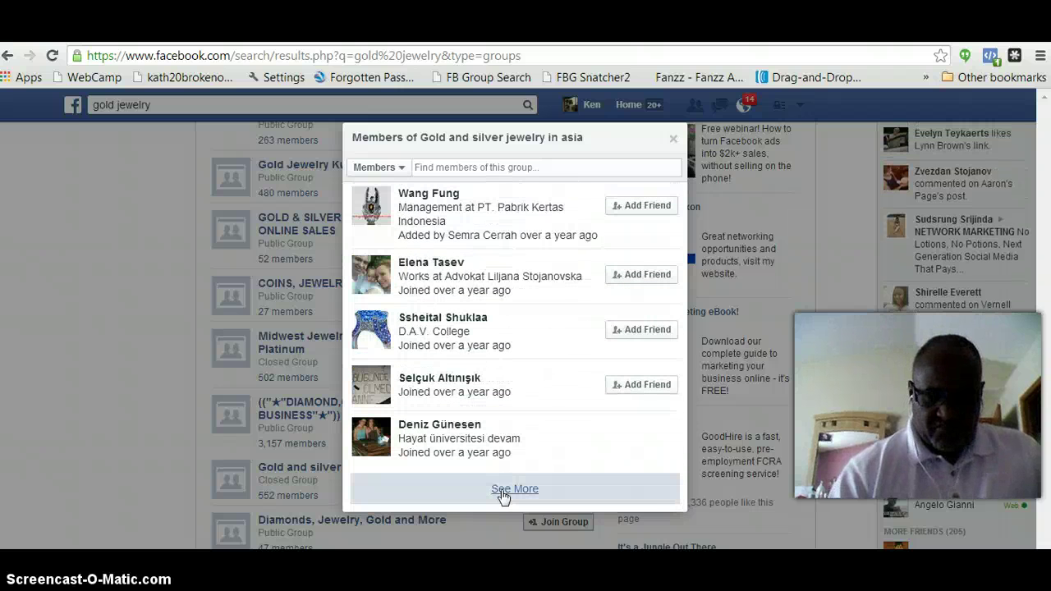
click(503, 493)
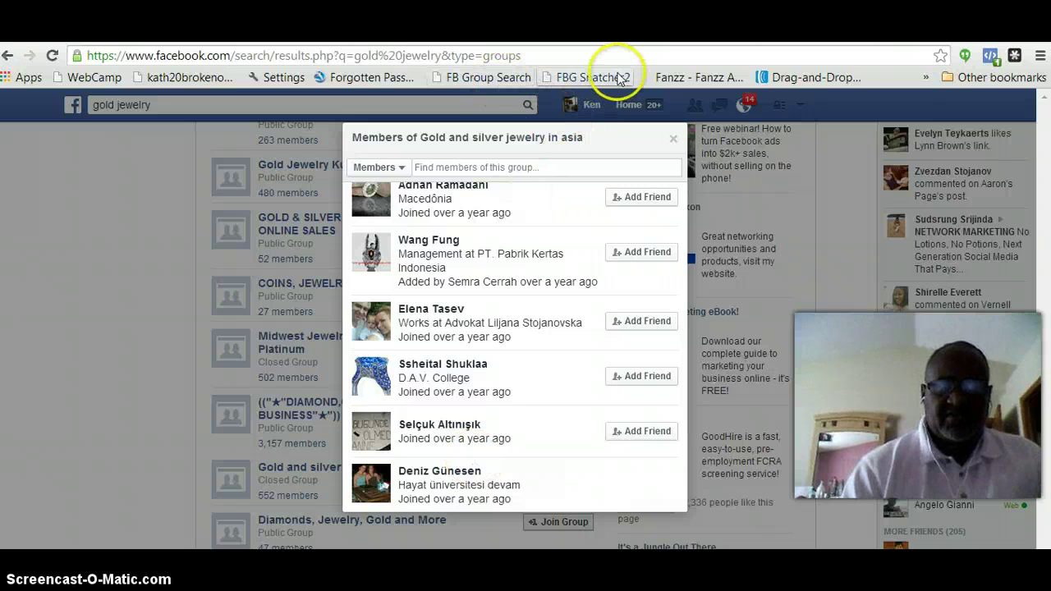
Run the FBG Snatcher2 bookmark to add the members' IDs, then close the member dialog.
click(587, 77)
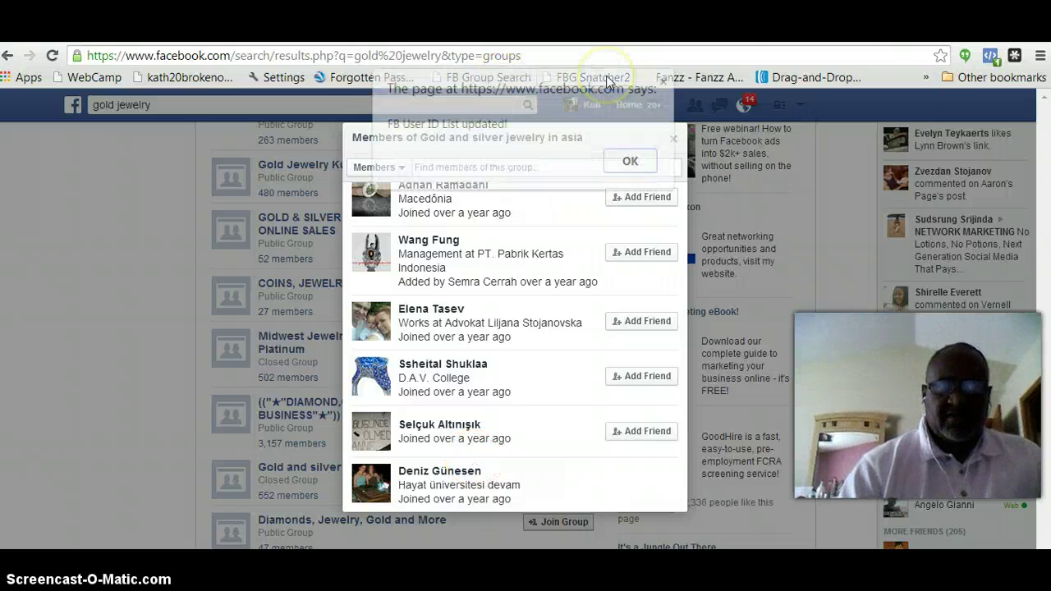
click(632, 162)
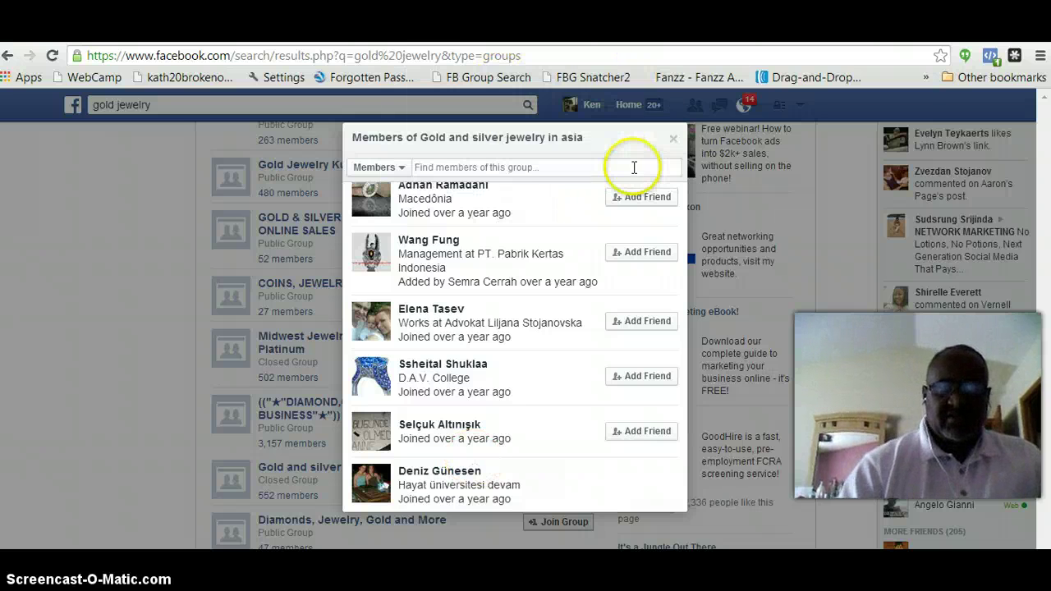
click(672, 140)
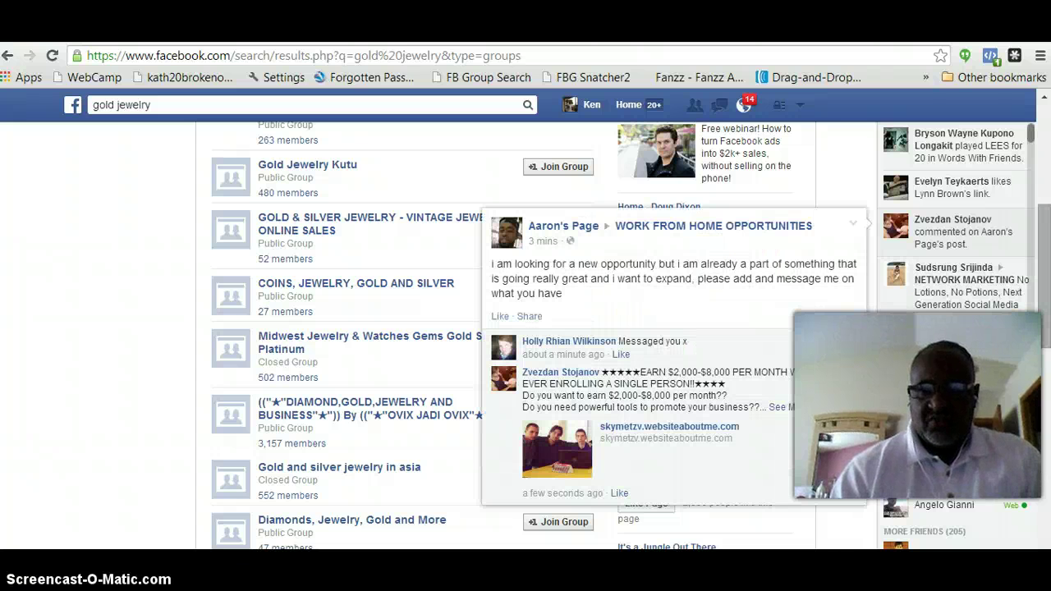
Scroll to the Facebook Group User ID List and acknowledge its 1027 unique user IDs.
scroll(345, 328, down, 2)
scroll(345, 328, down, 2)
scroll(345, 328, down, 2)
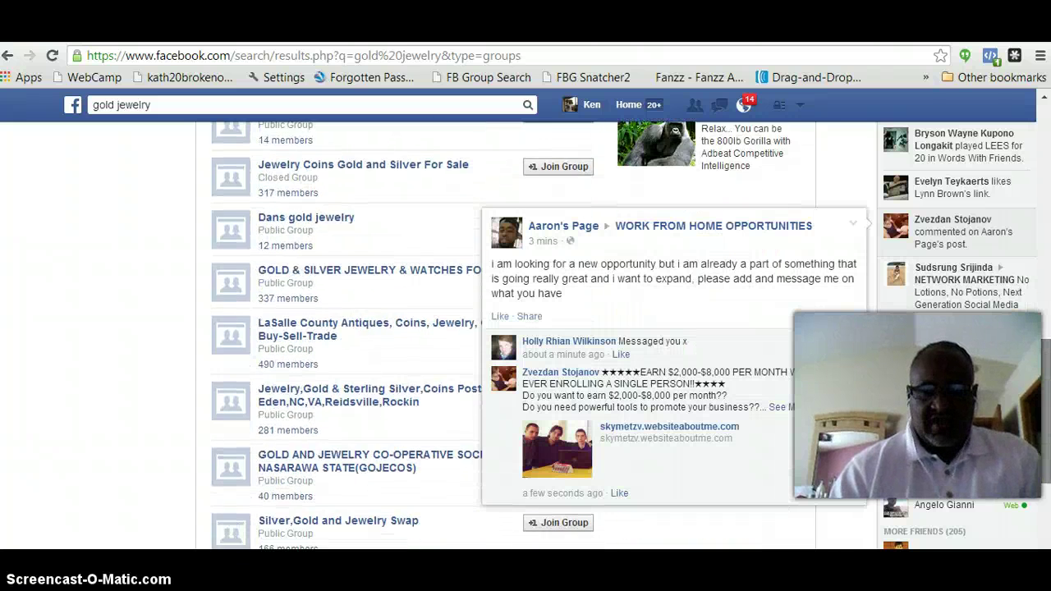
scroll(345, 328, down, 3)
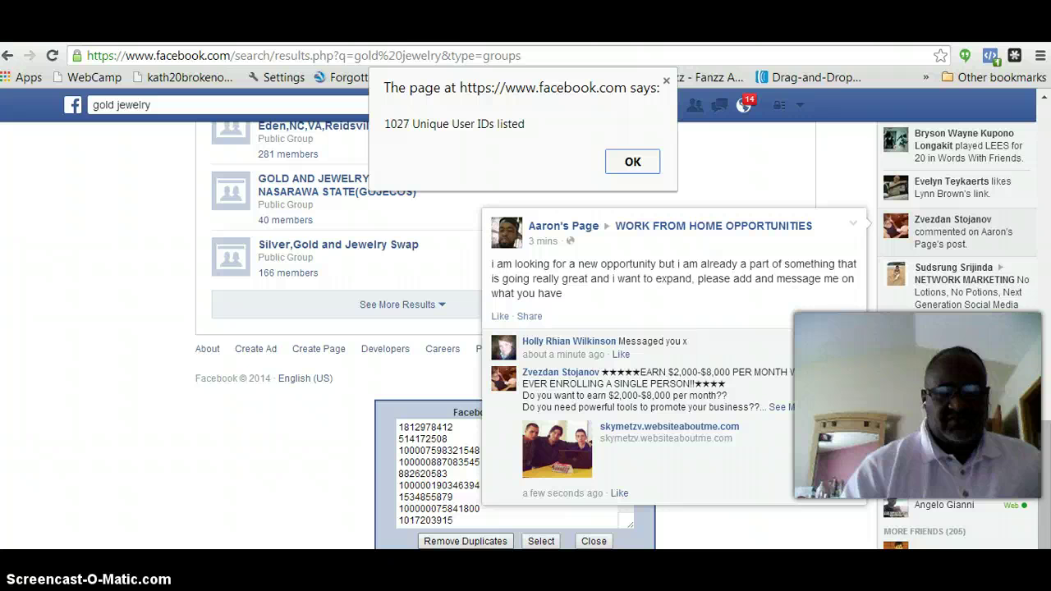
click(632, 162)
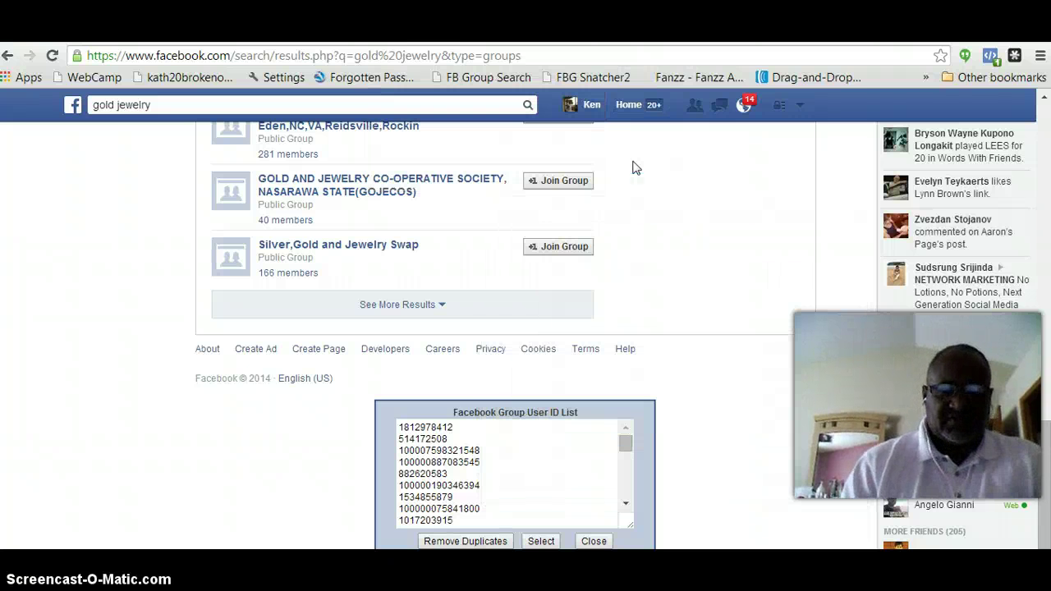
click(483, 449)
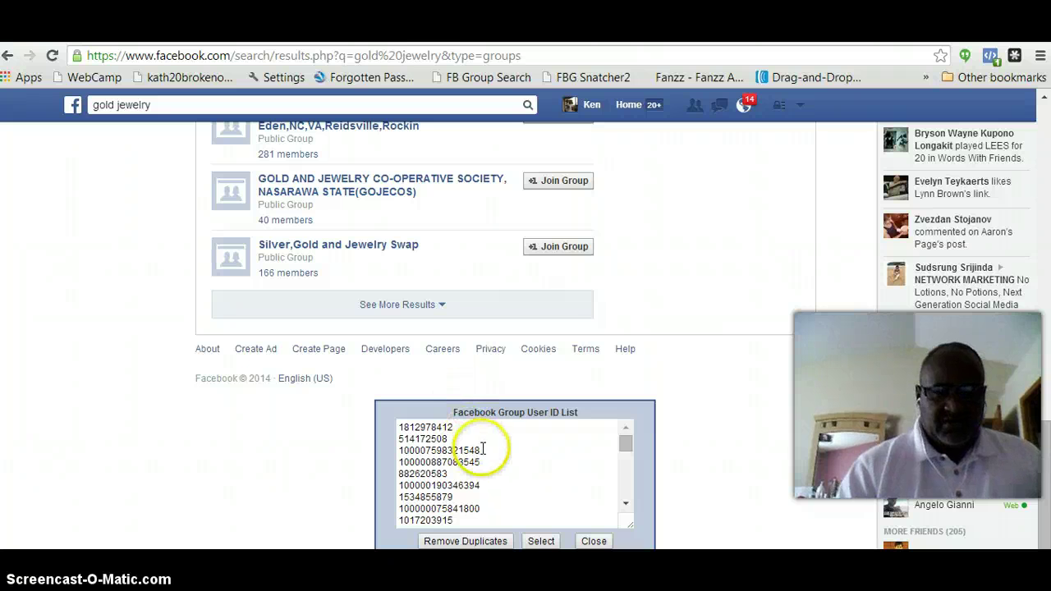
click(537, 542)
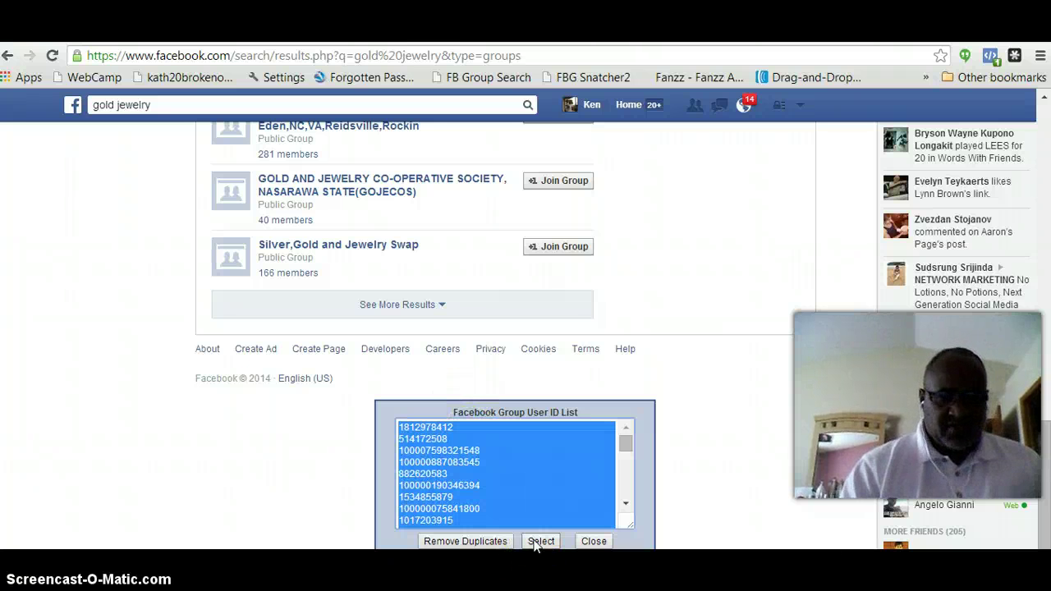
click(538, 542)
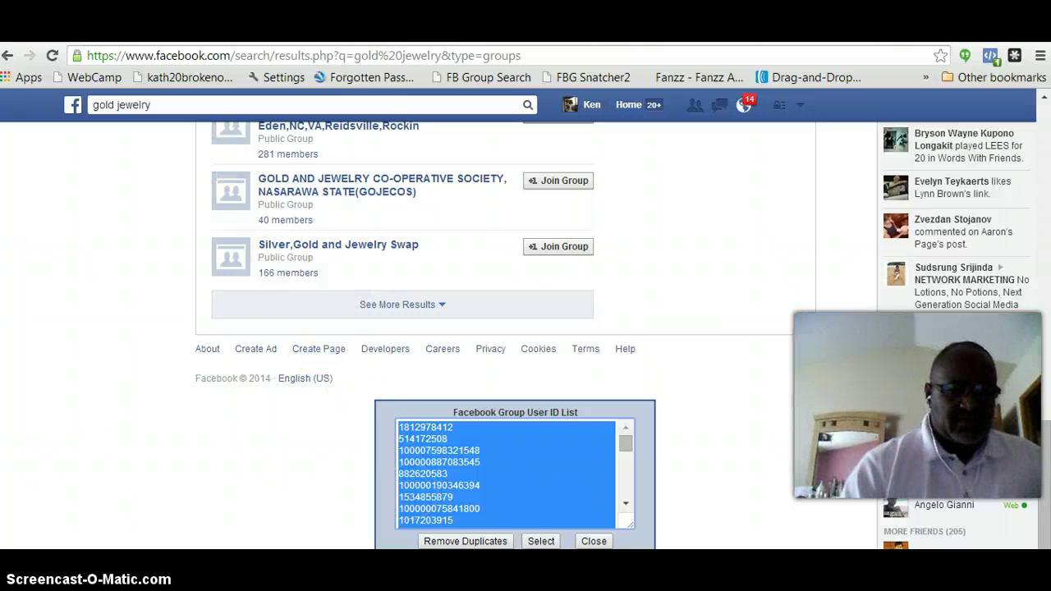
key(super)
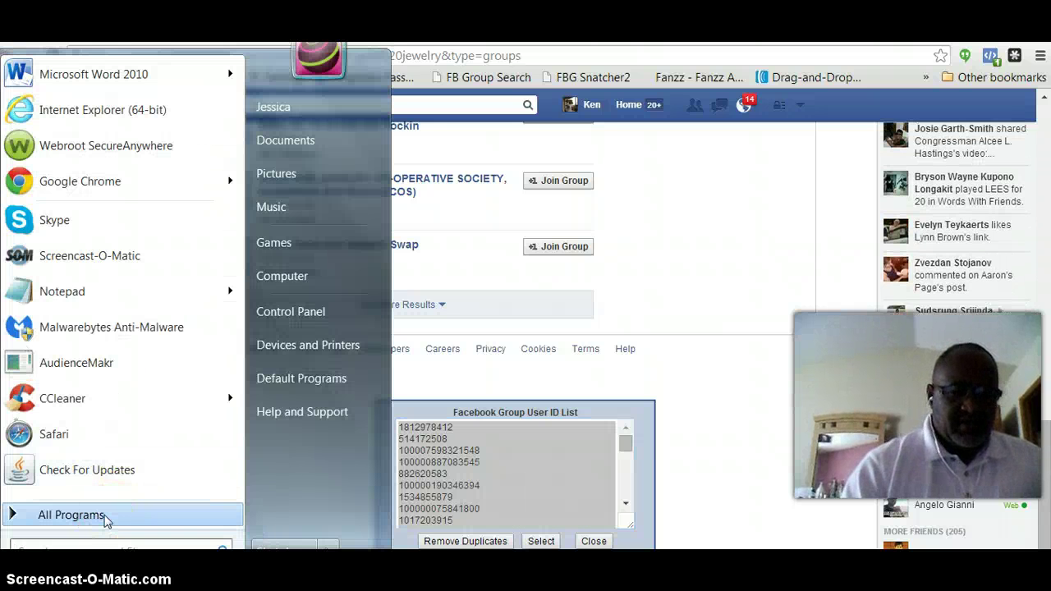
click(105, 517)
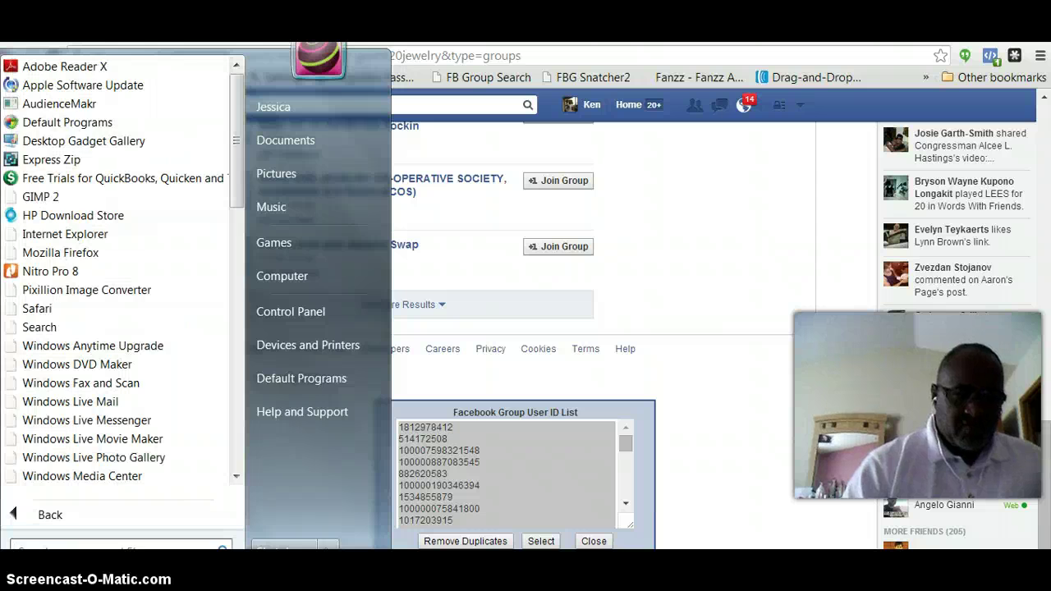
text(note)
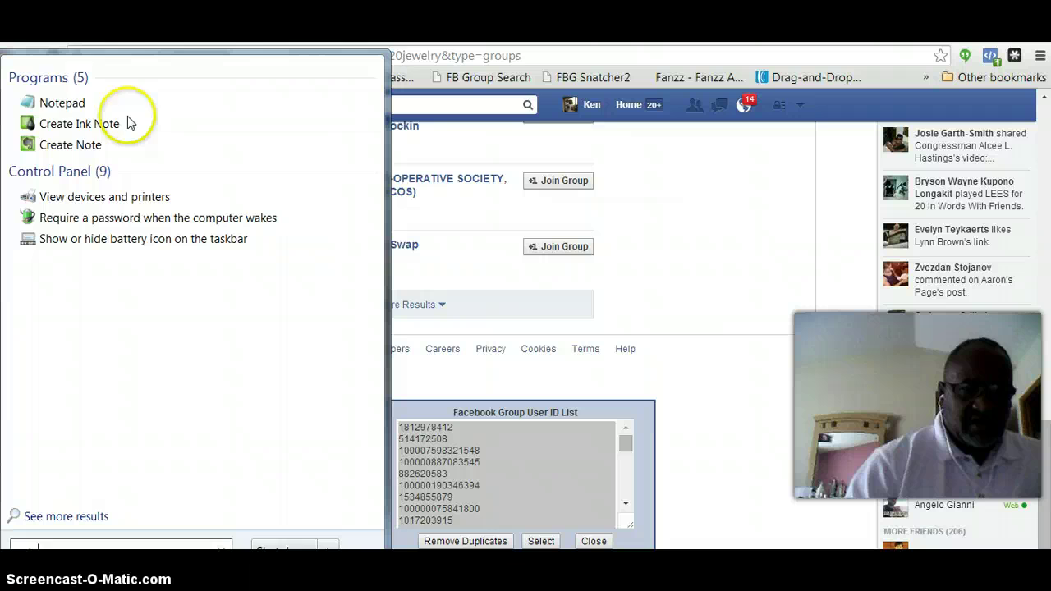
click(102, 104)
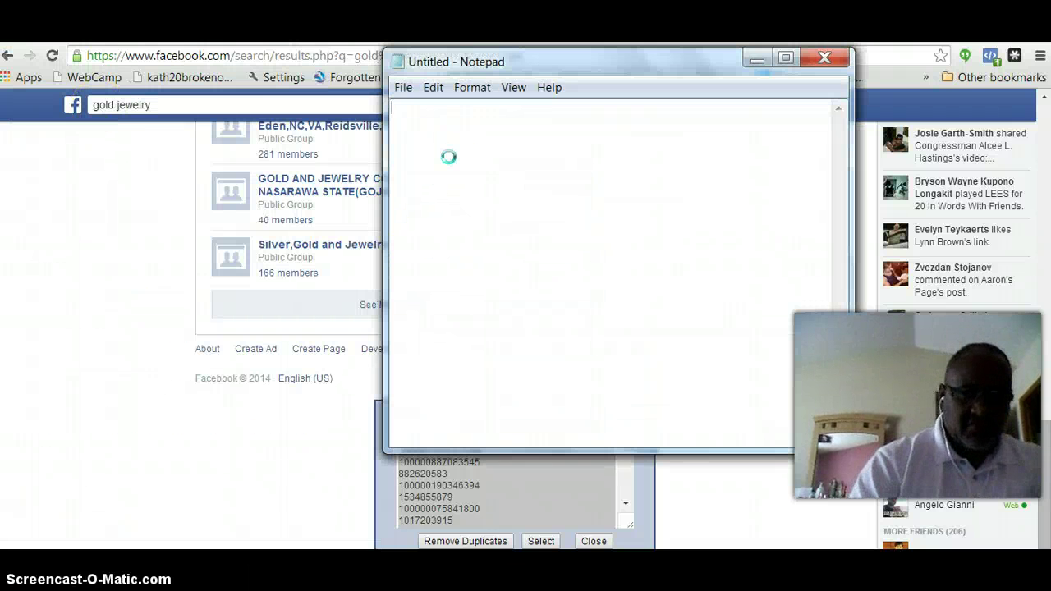
key(ctrl+v)
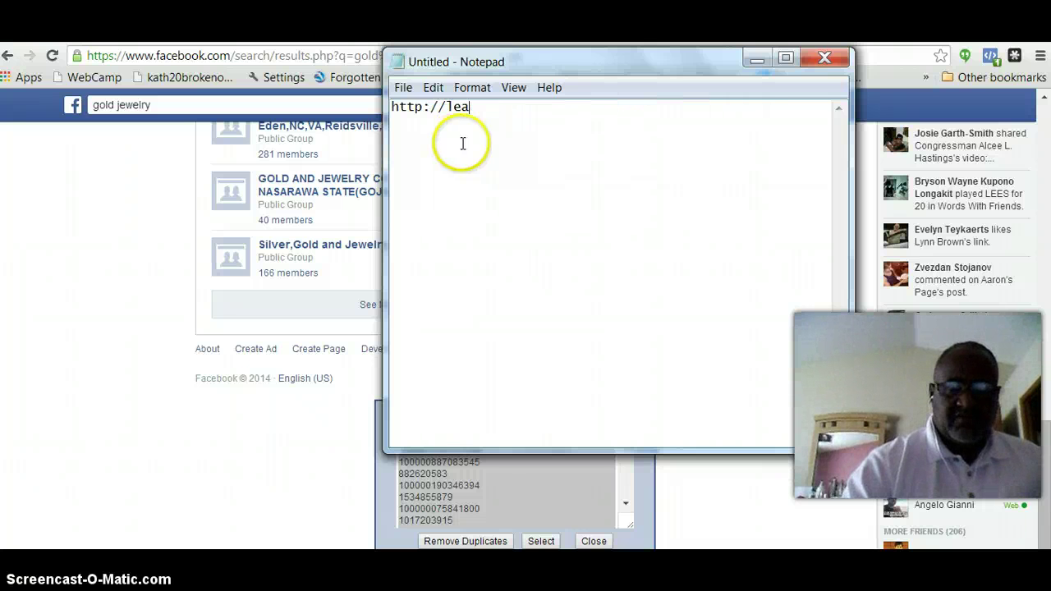
key(alt+F4)
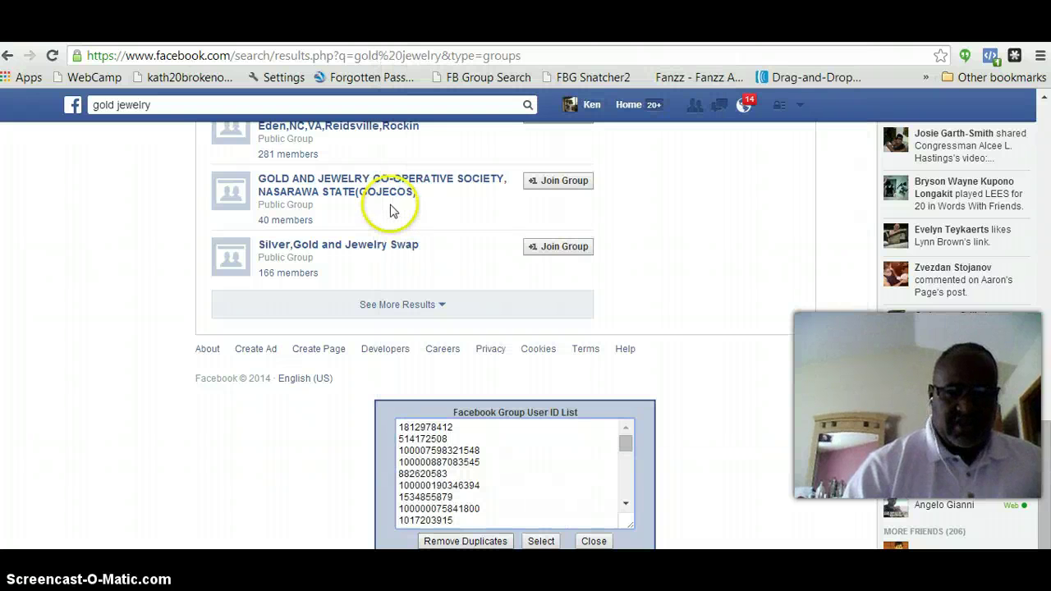
Select all the collected user IDs and paste them into a new Notepad document.
key(ctrl+a)
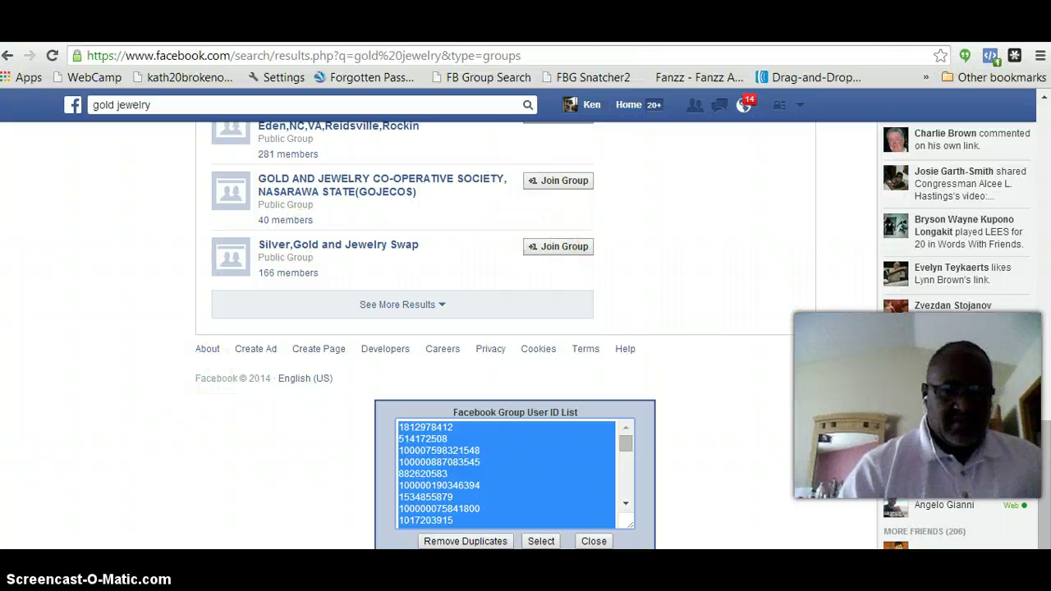
key(super)
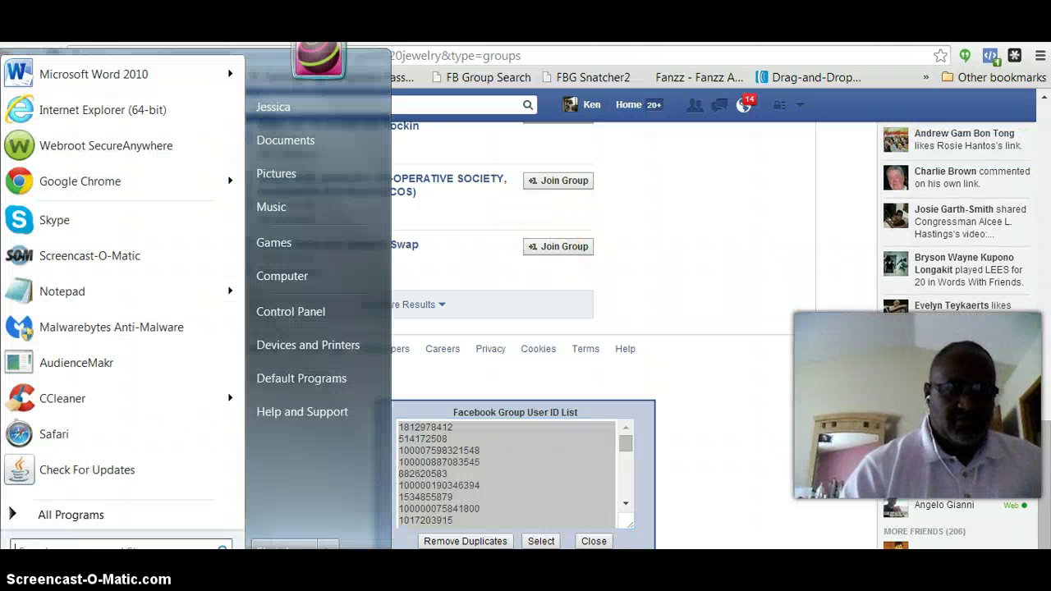
click(67, 516)
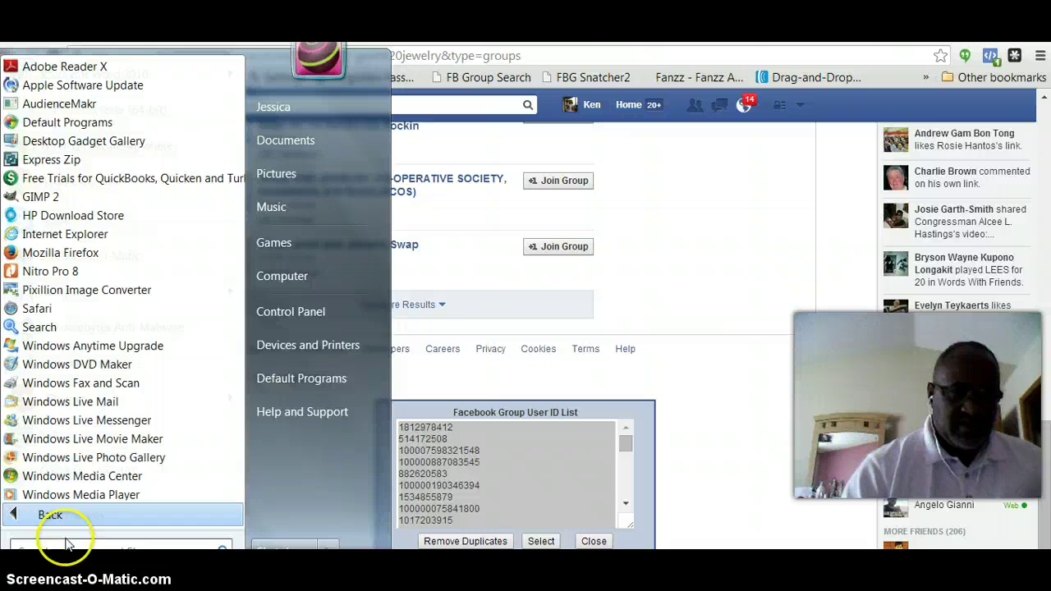
text(notepad)
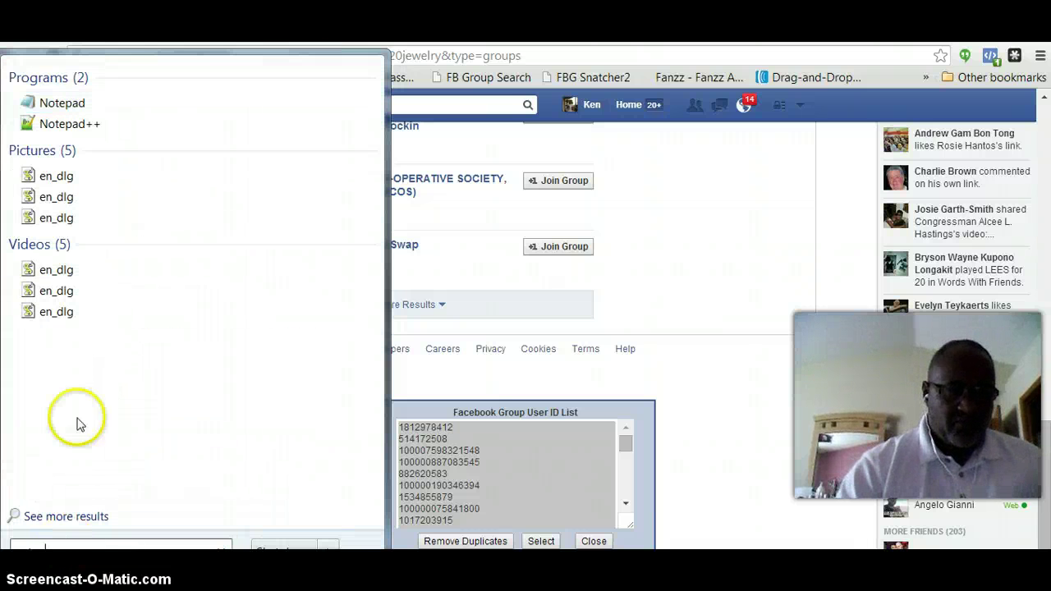
click(70, 114)
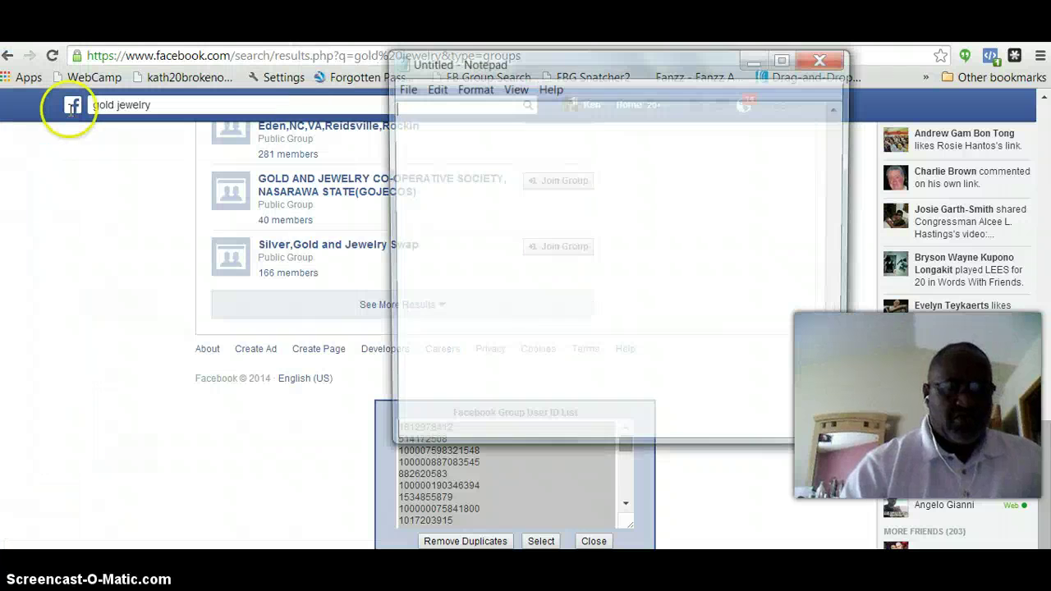
key(ctrl+v)
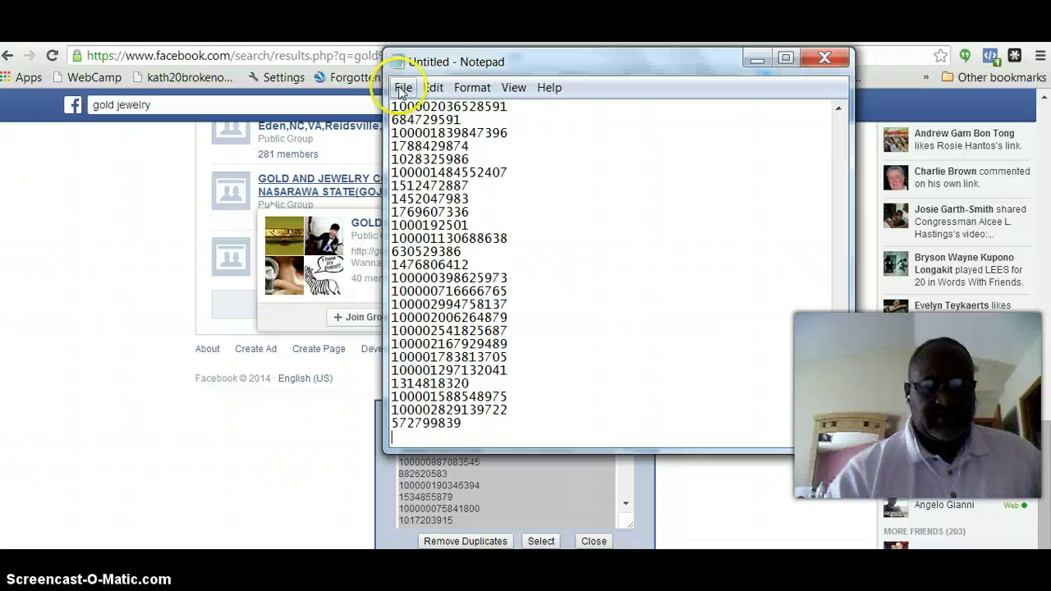
Save the ID list as 'Gold list1' and minimize Notepad to return to Facebook.
click(402, 87)
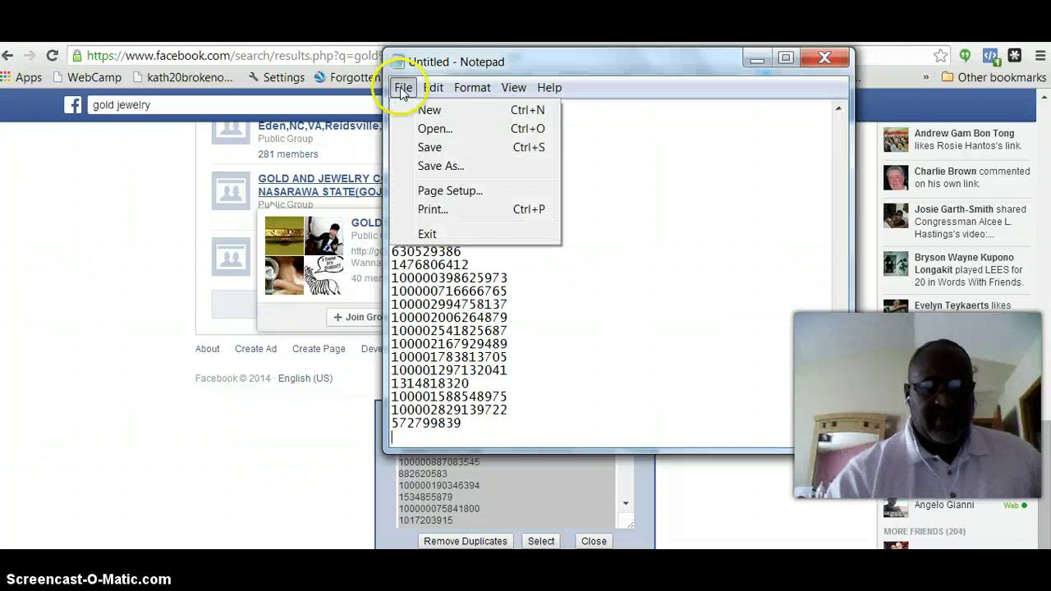
click(440, 165)
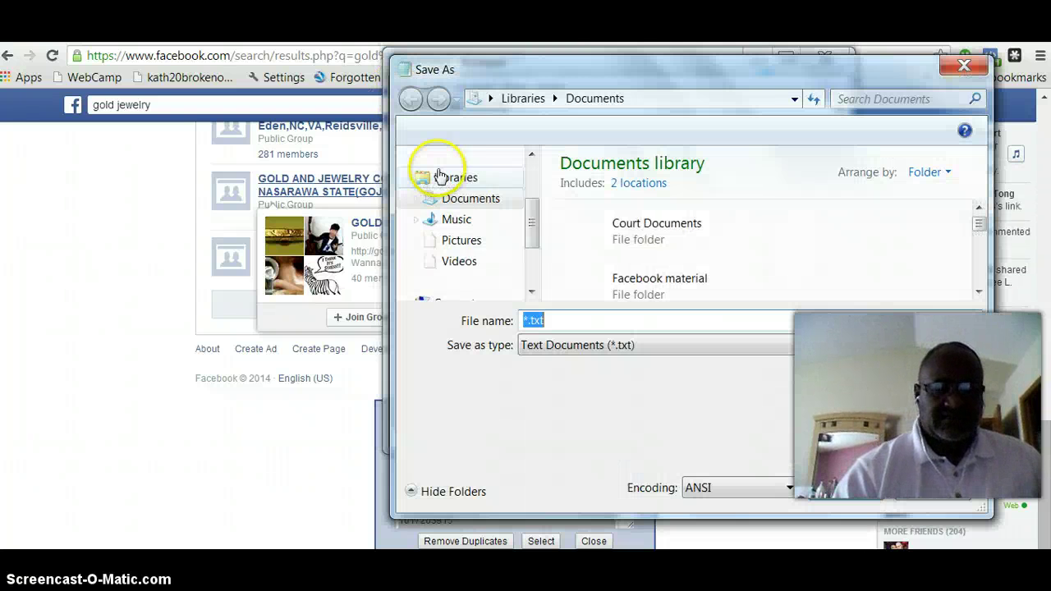
text(G)
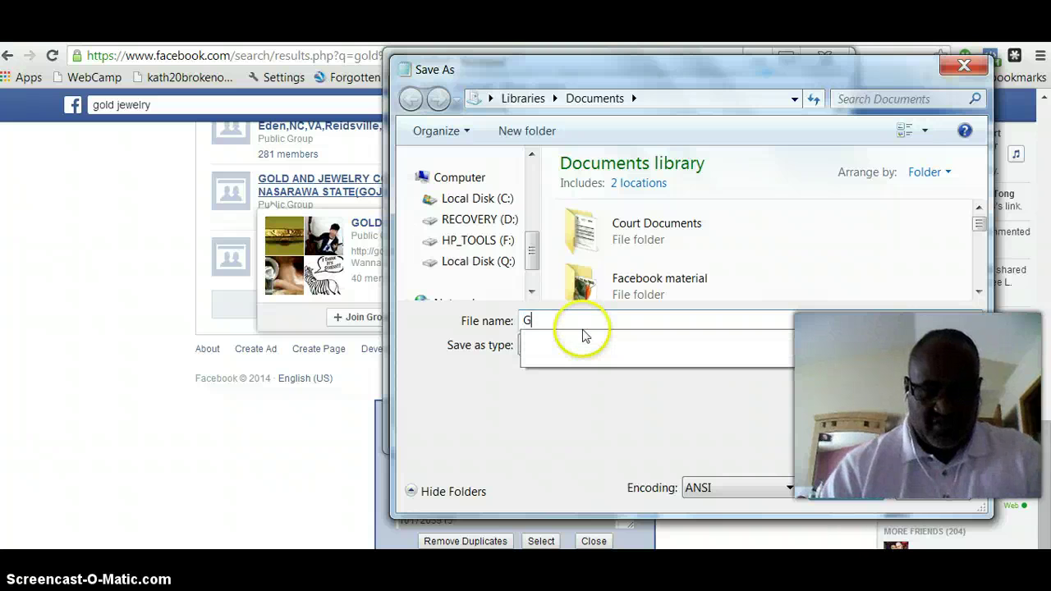
text(old)
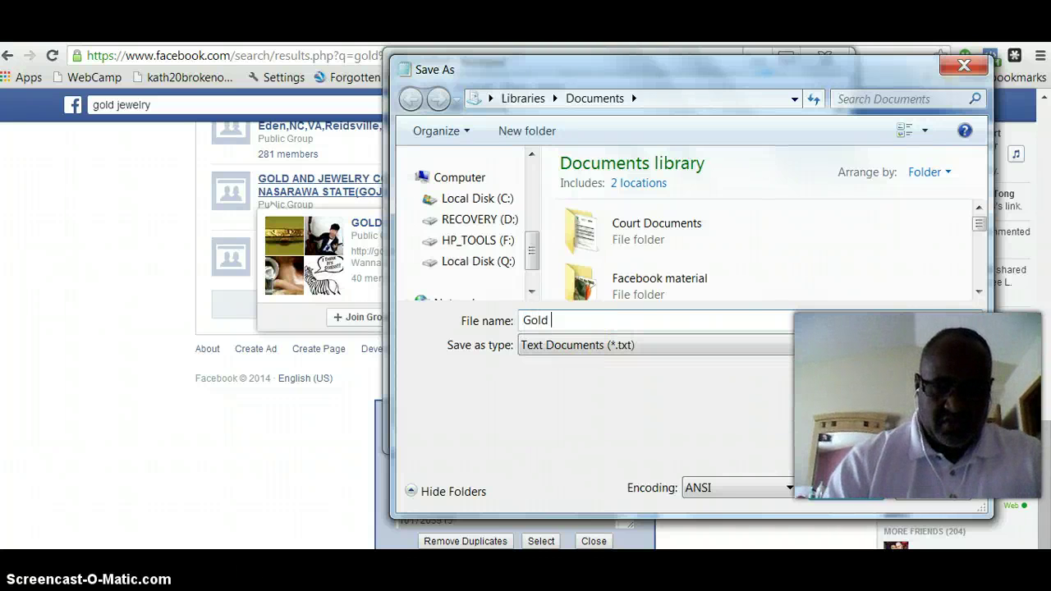
text( list1)
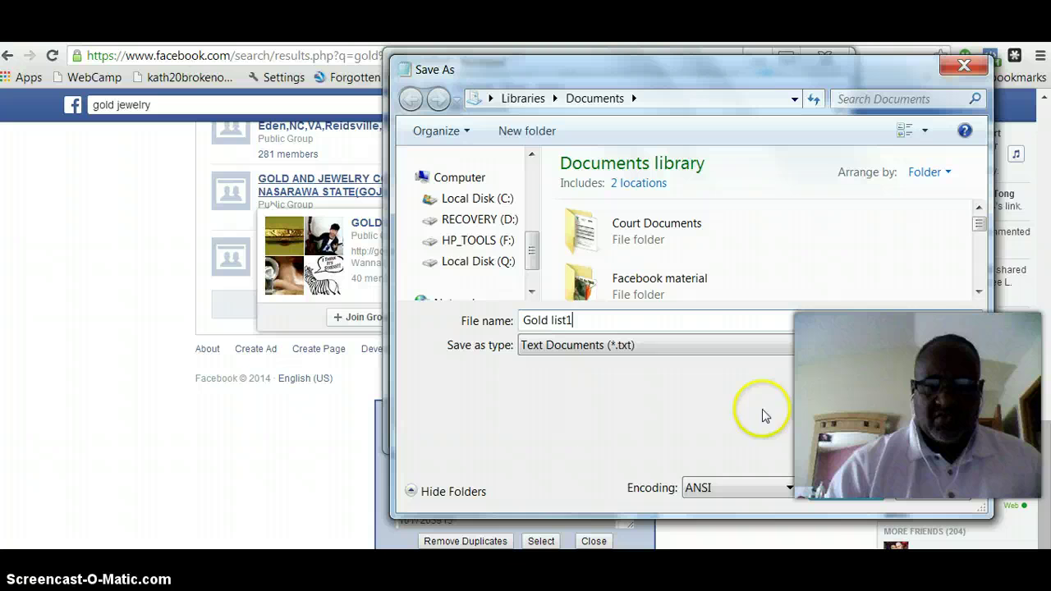
click(841, 491)
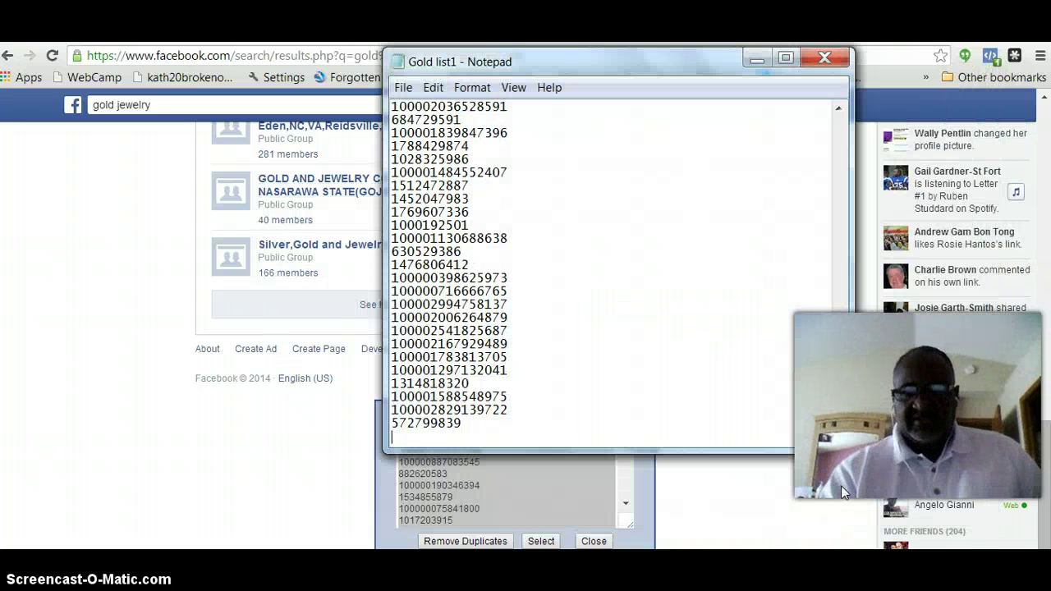
right_click(756, 62)
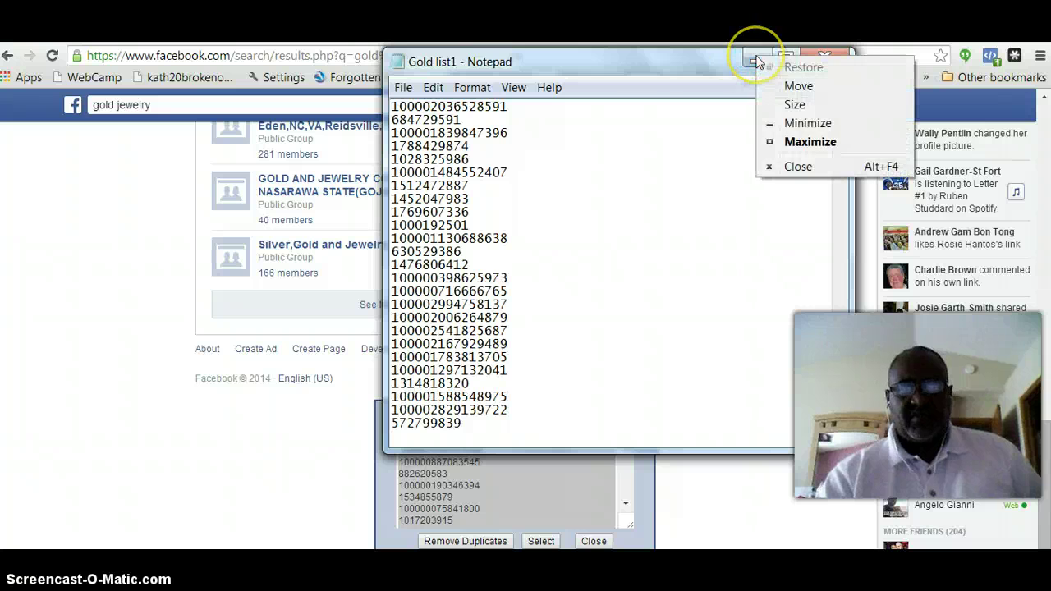
click(752, 57)
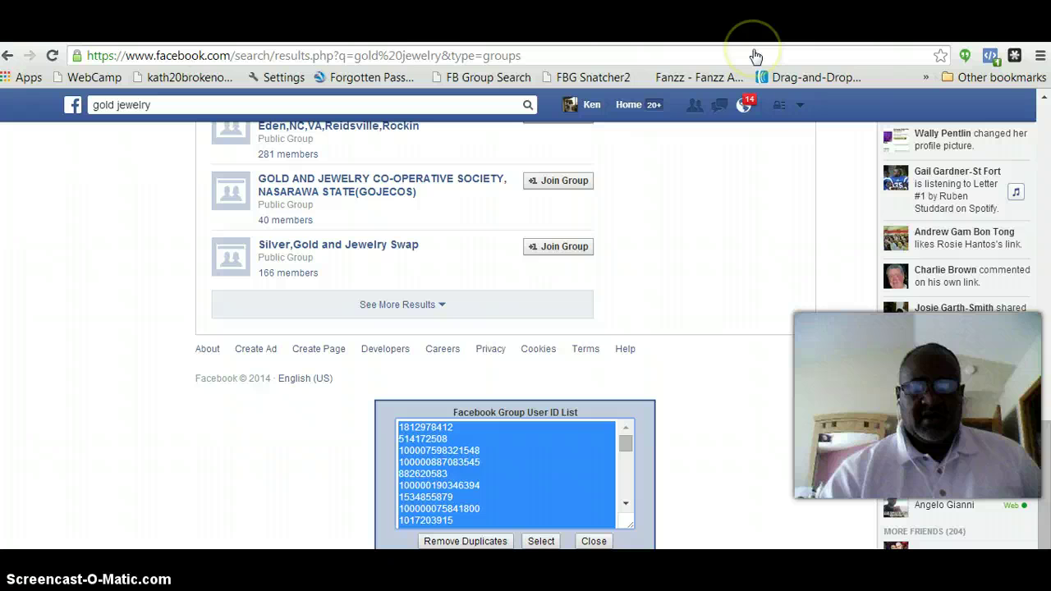
Go to Ads Manager through the account menu's Manage Ads option.
click(800, 105)
click(687, 257)
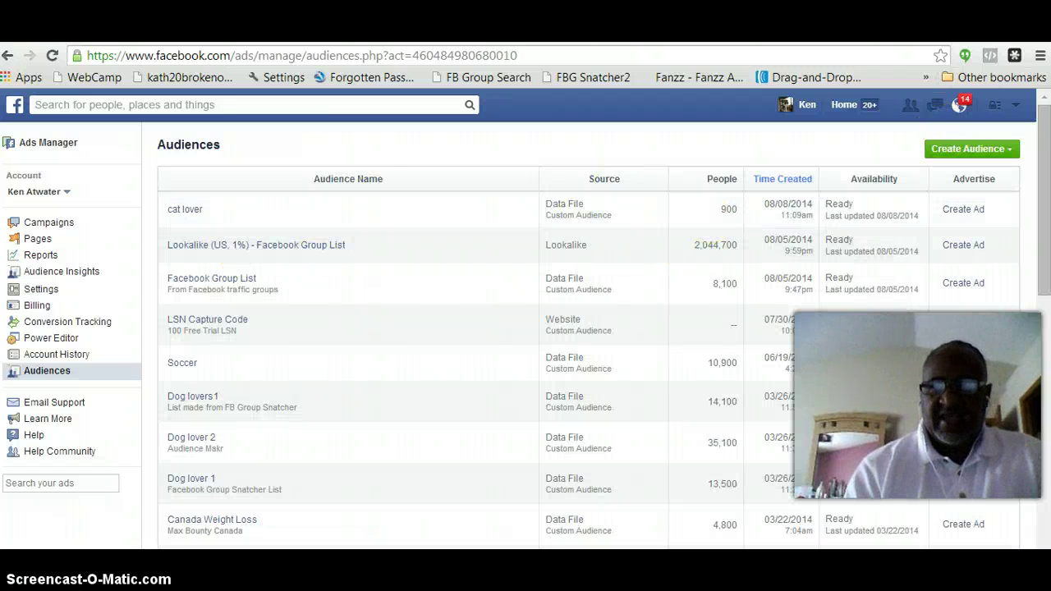
Create a data-file custom audience named 'Gold list 1' with User IDs as data type.
click(969, 149)
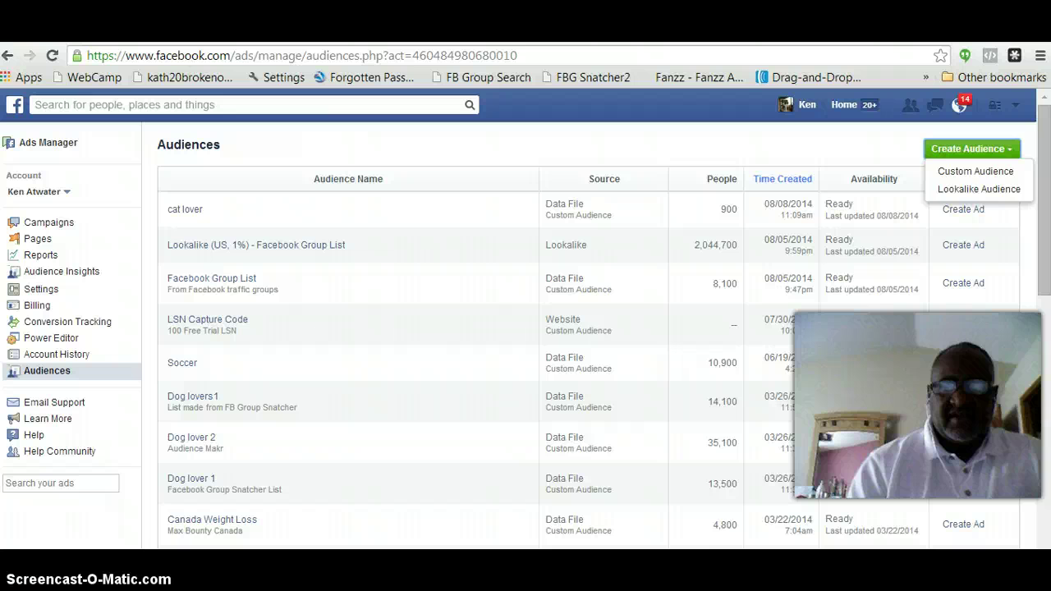
click(960, 171)
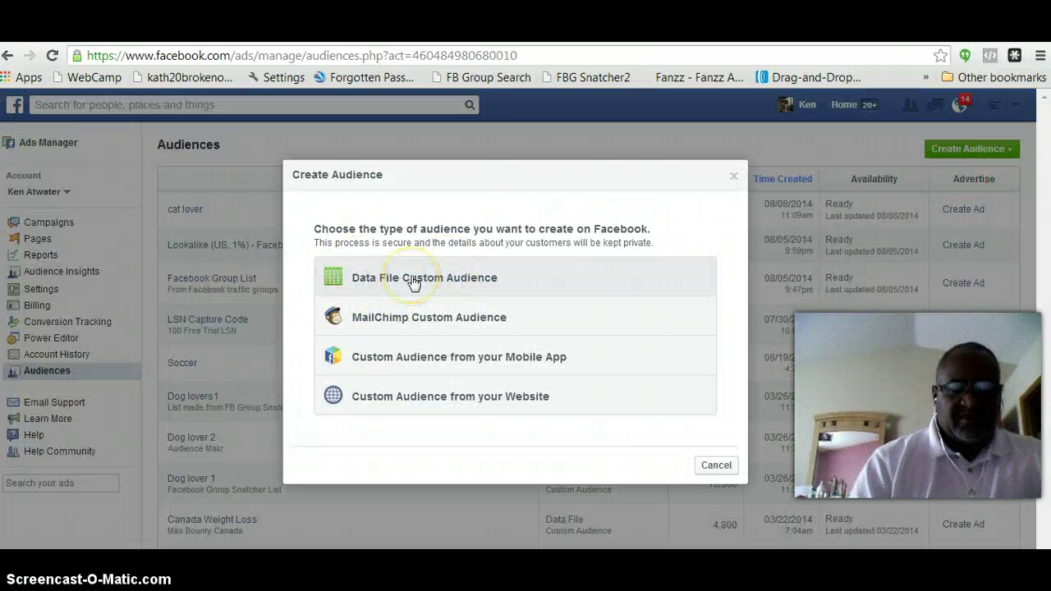
click(413, 283)
text(Gold list)
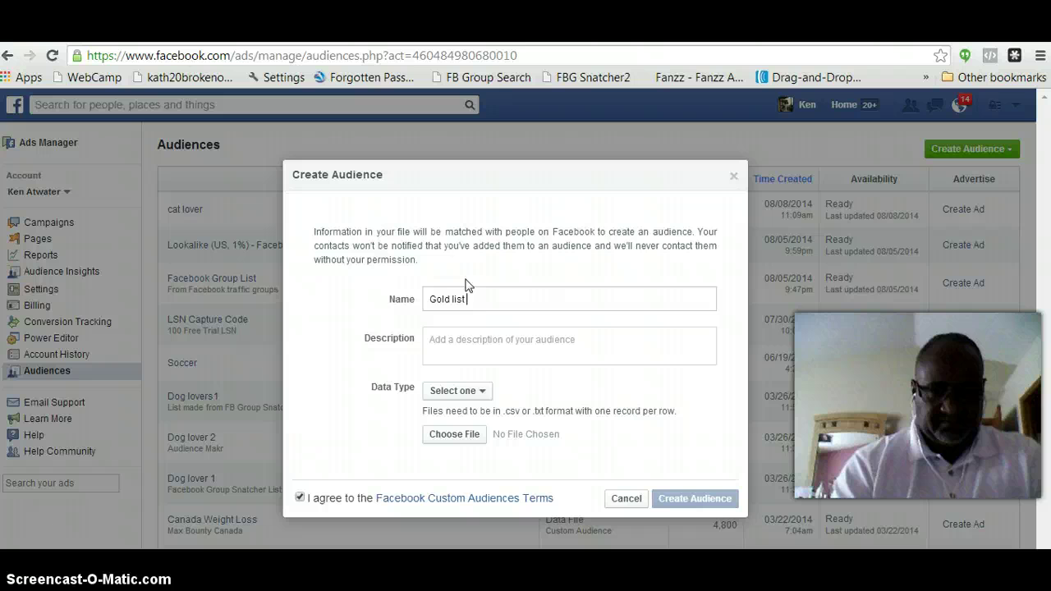
text(1)
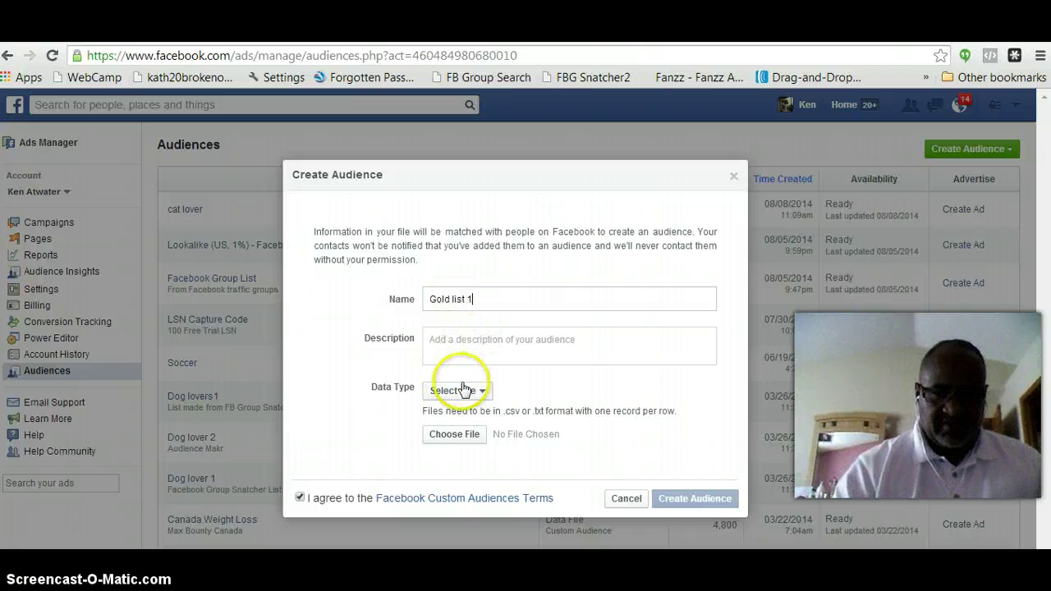
click(487, 399)
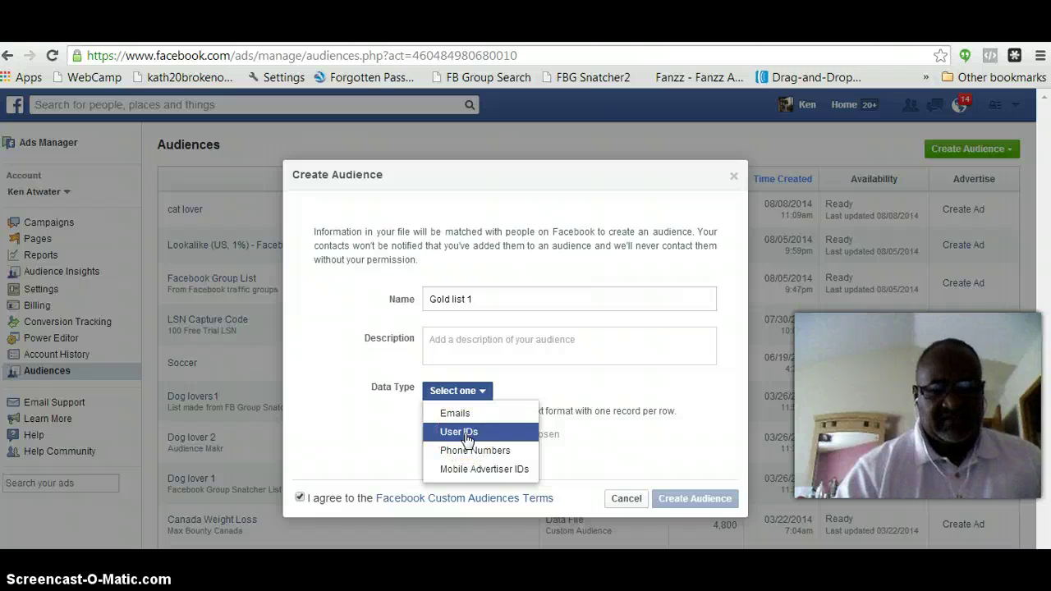
click(467, 434)
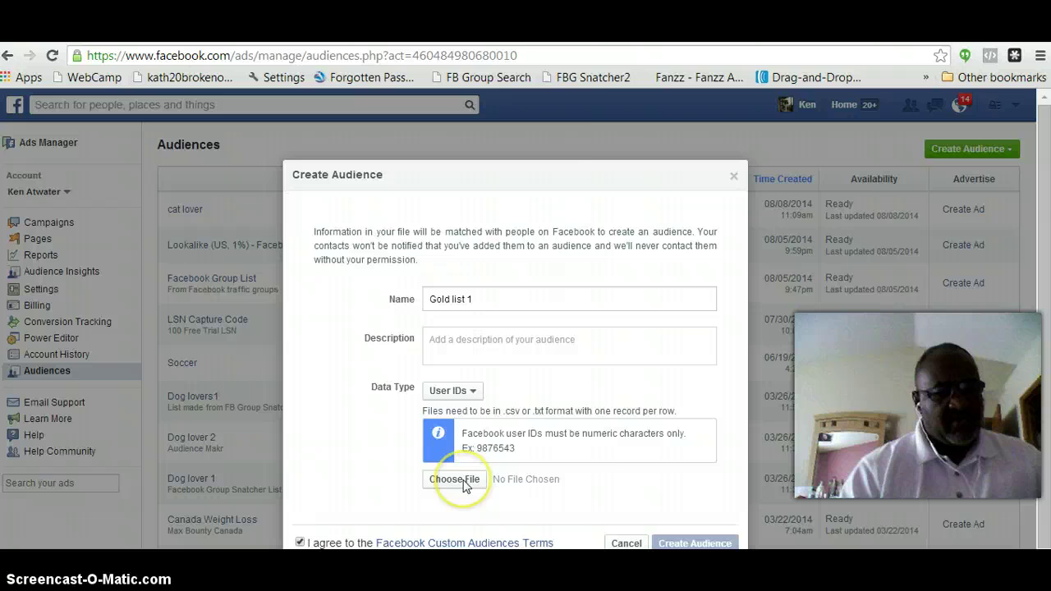
Upload Gold list1.txt as the audience's data file.
click(454, 479)
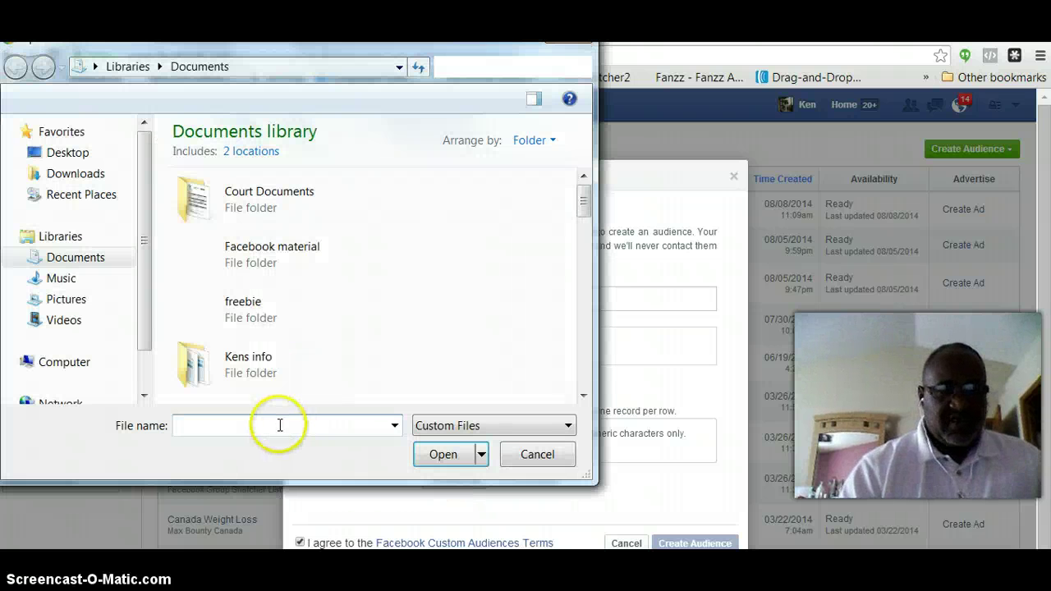
text(gold)
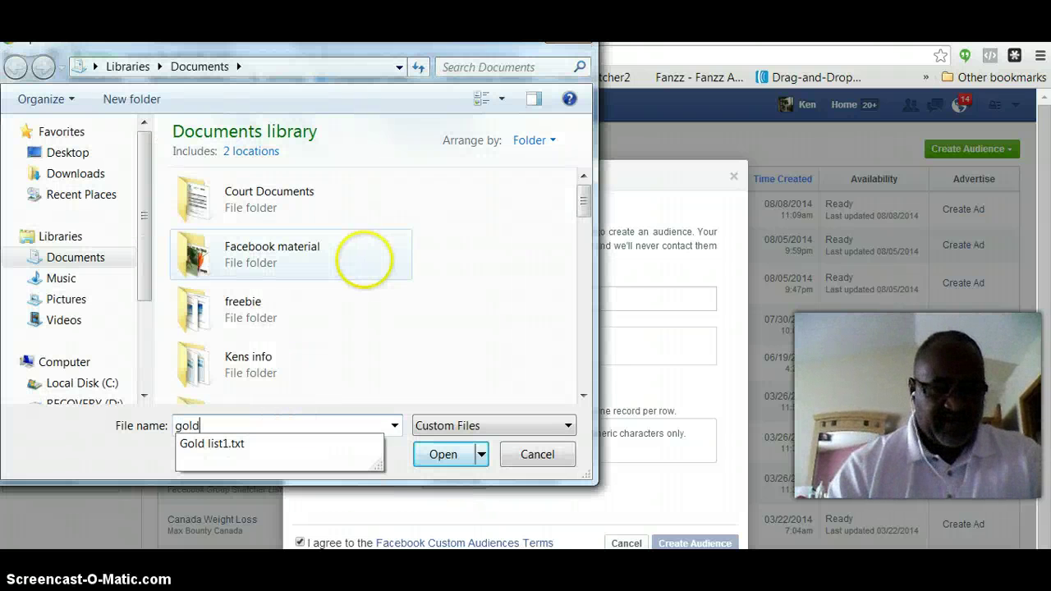
click(243, 444)
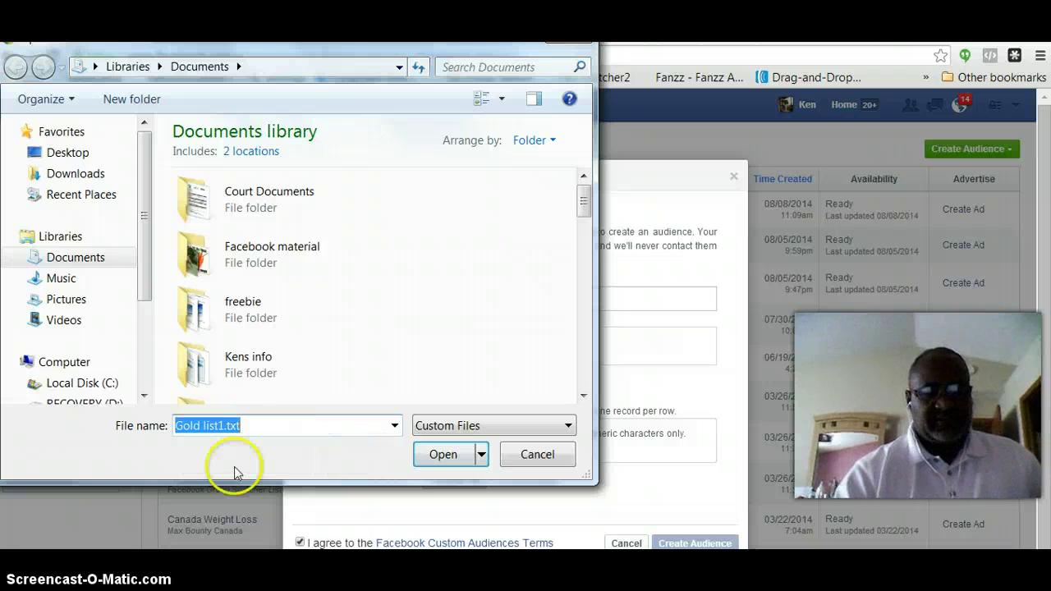
click(447, 454)
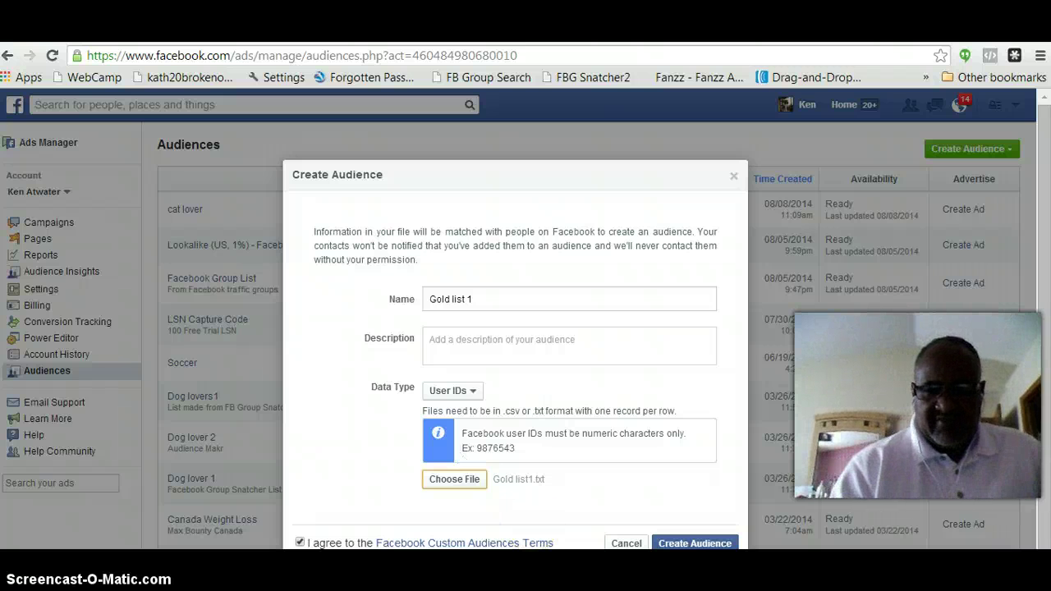
Submit the Gold list 1 audience of 1,027 IDs and dismiss the confirmation.
key(Return)
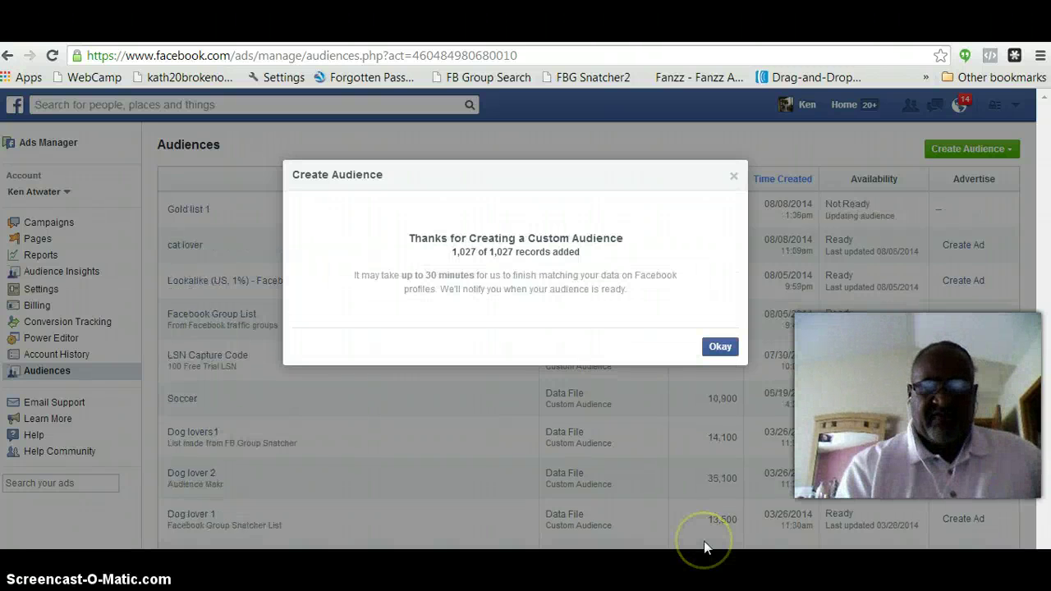
click(720, 348)
mouse_move(188, 209)
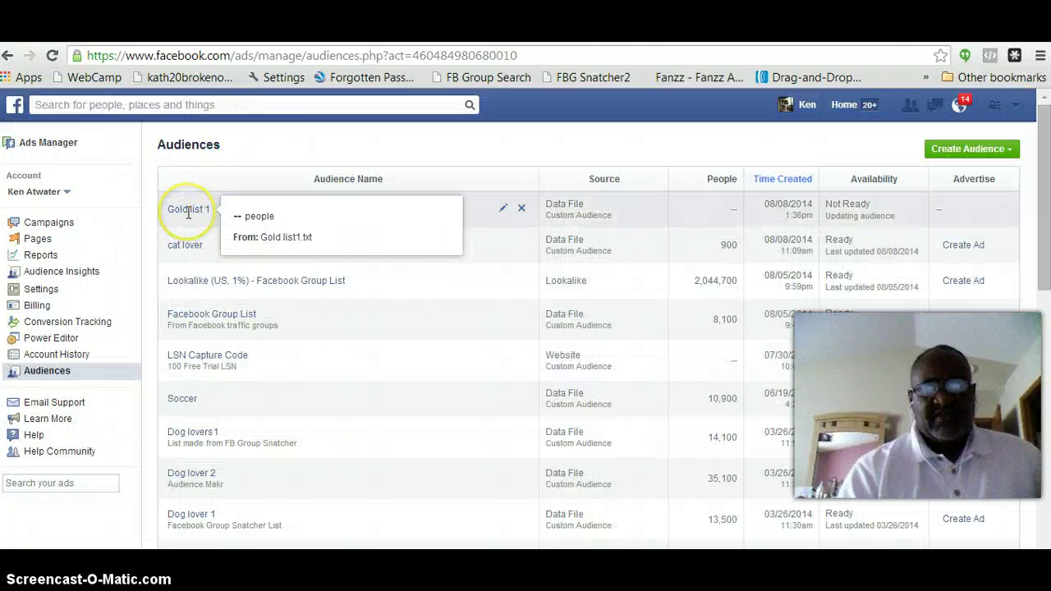